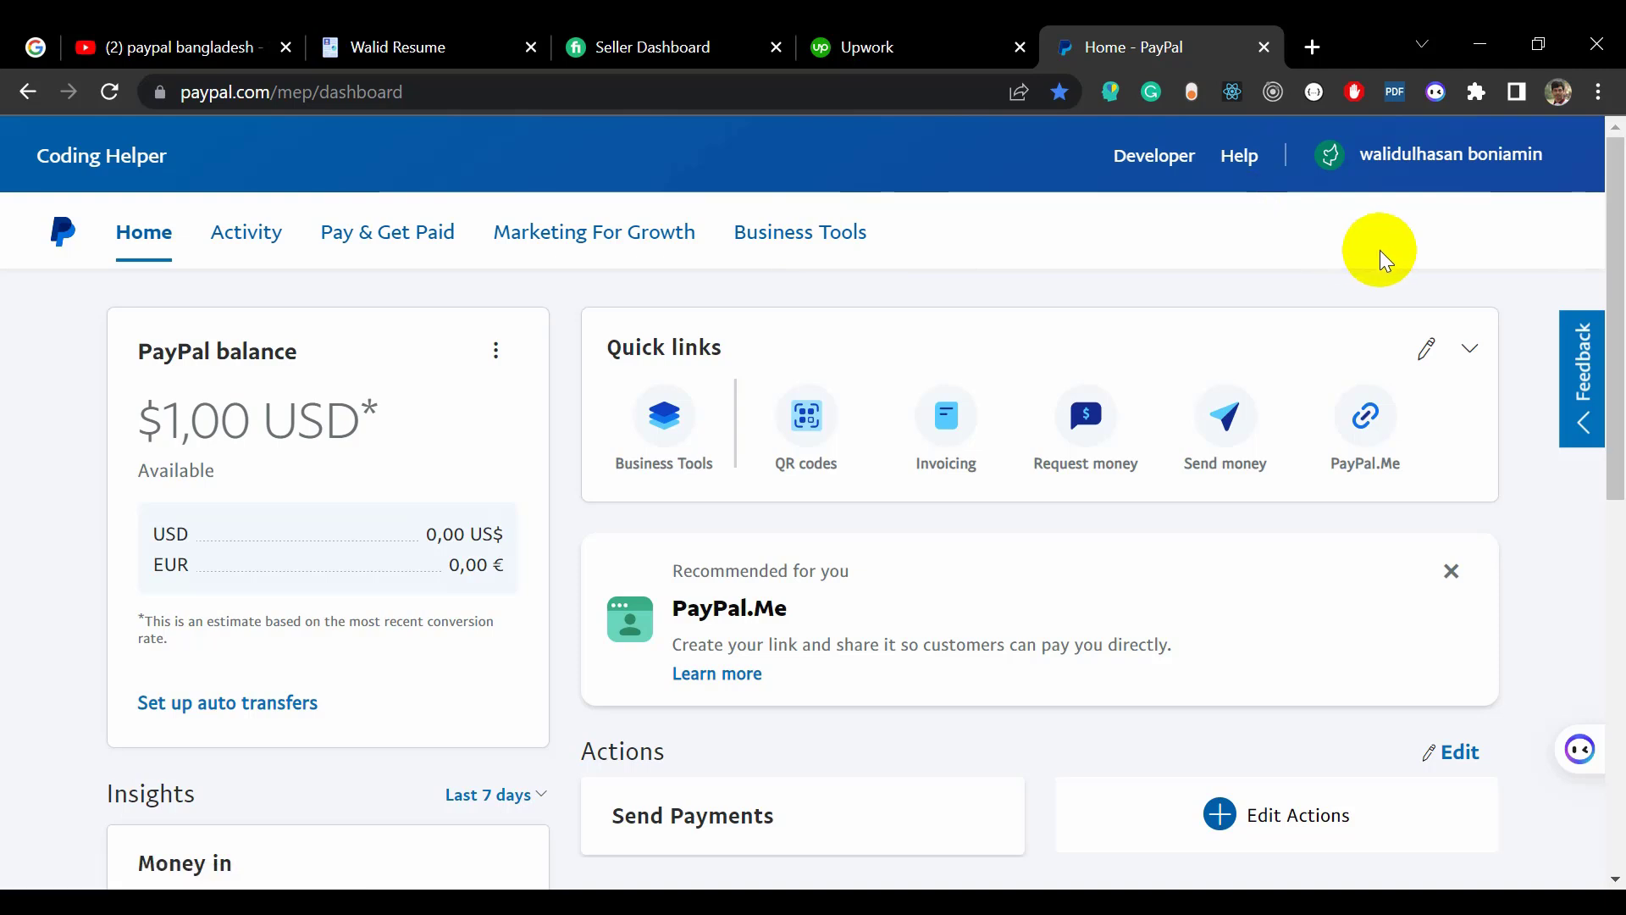
# Step: Open the account's profile settings to view the login and security details
pyautogui.click(1377, 165)
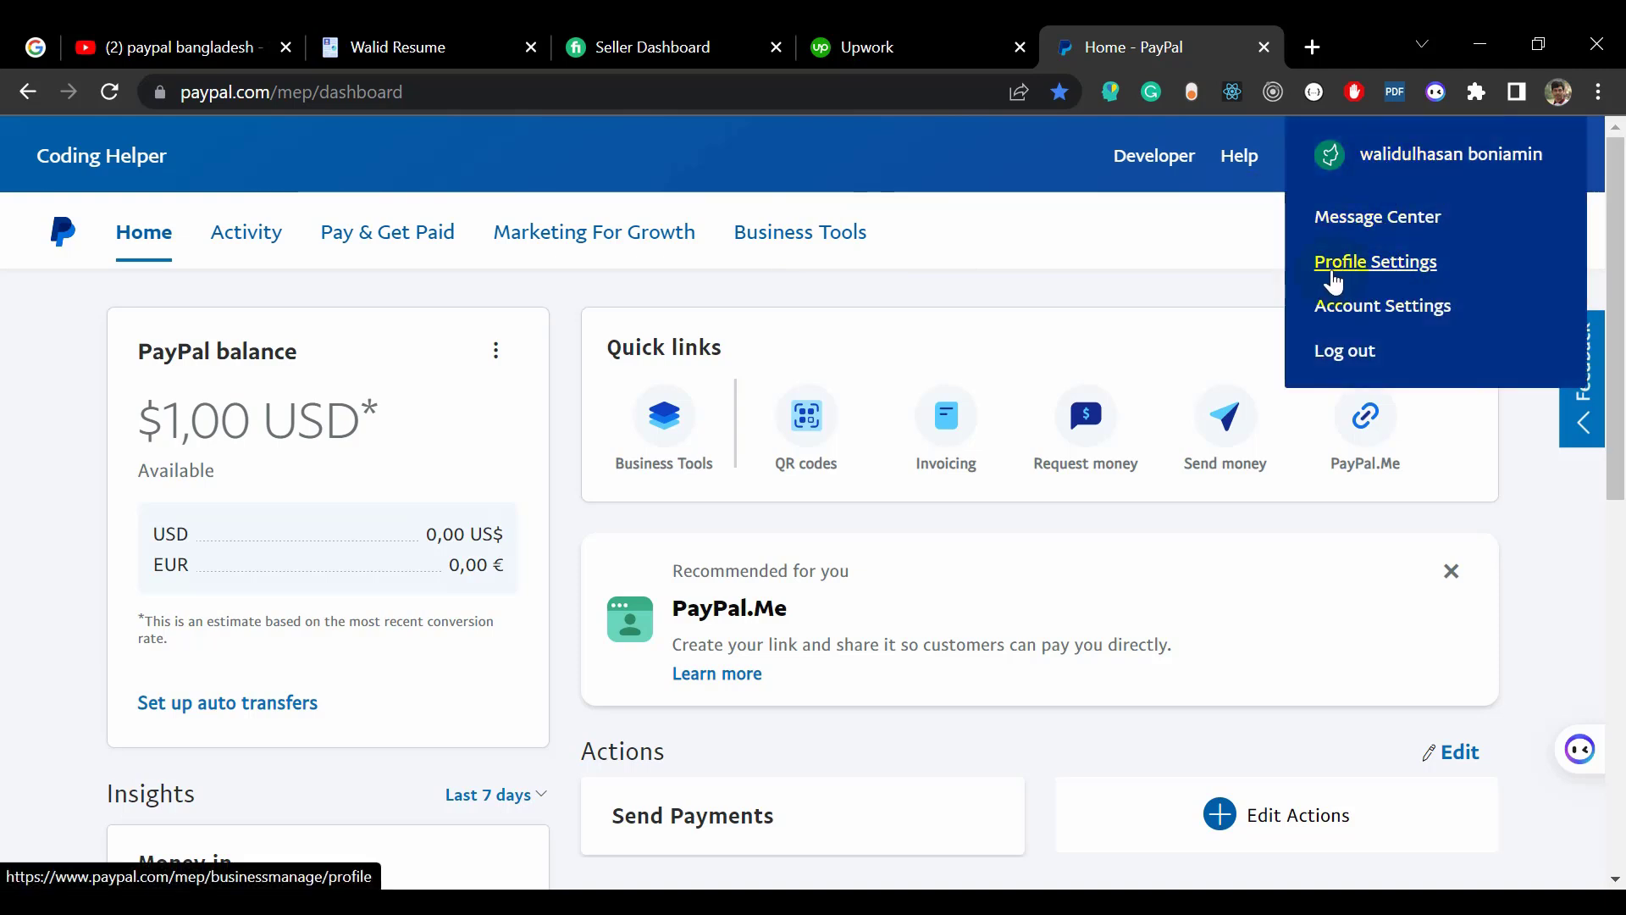
pyautogui.click(1404, 264)
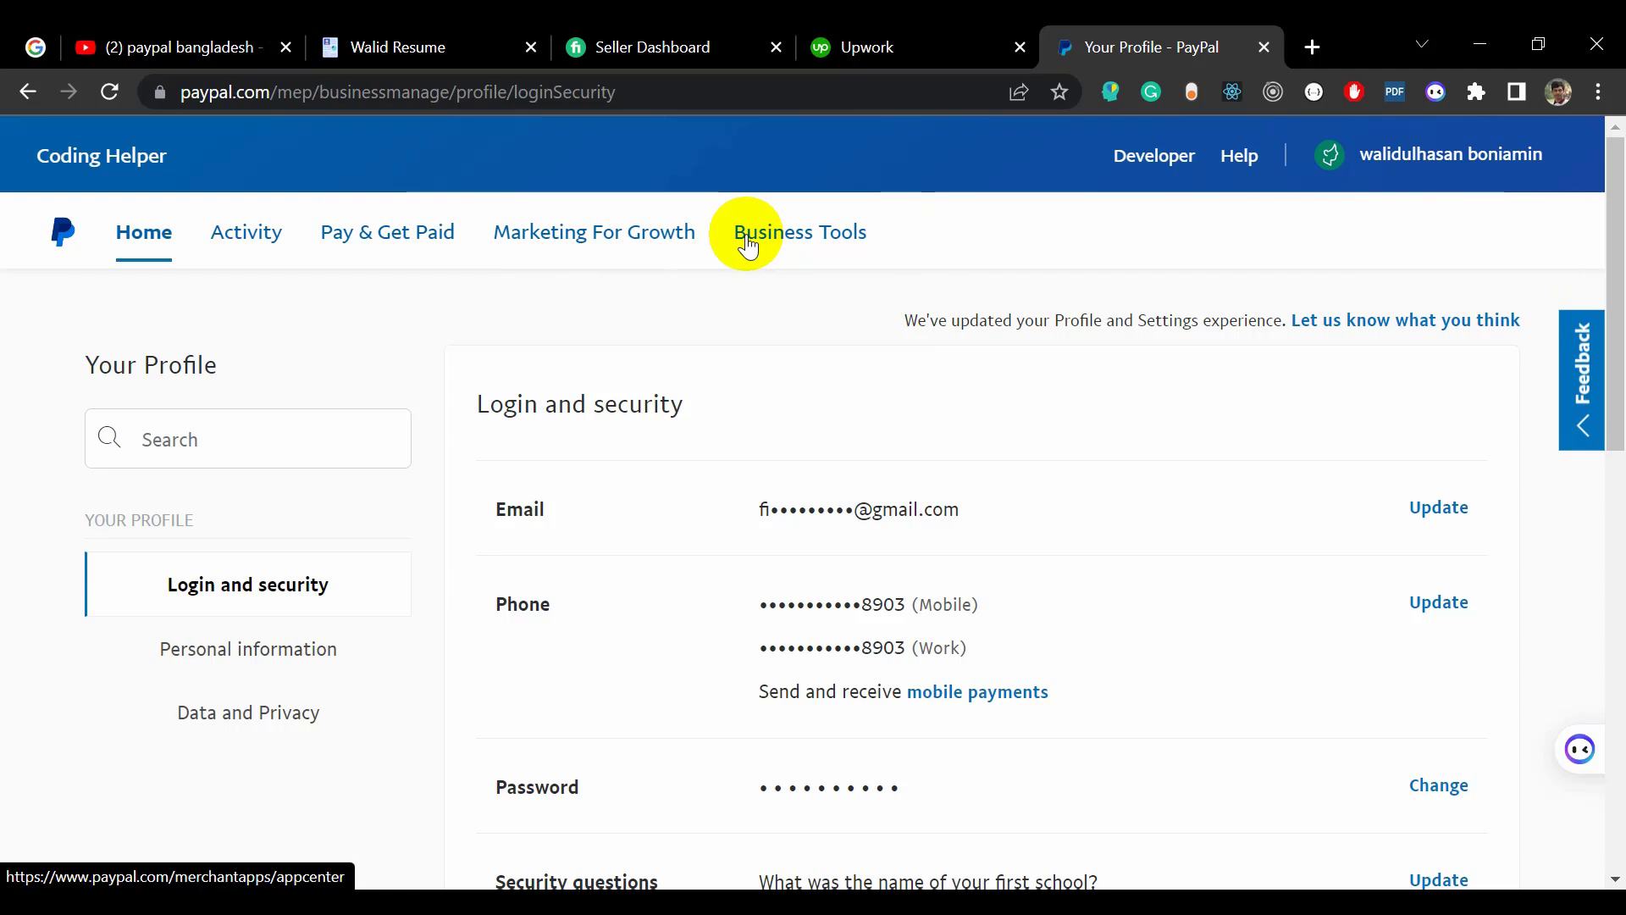
# Step: Search the Business Tools for "Donation" and open the Donations tool
pyautogui.click(784, 245)
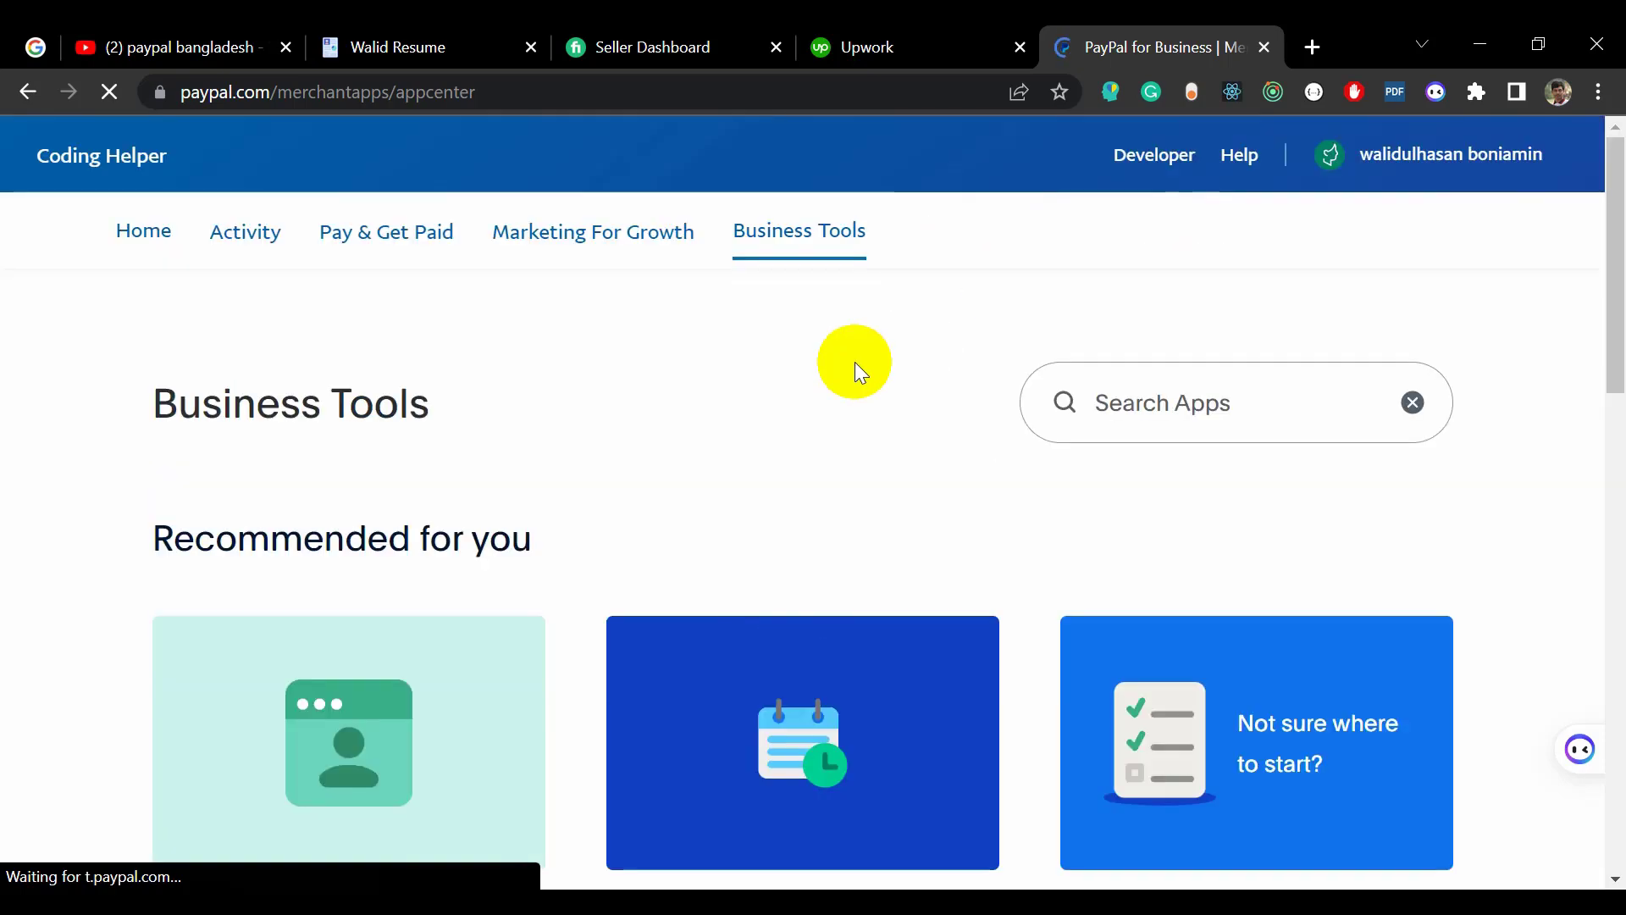
pyautogui.scroll(-3, 856, 363)
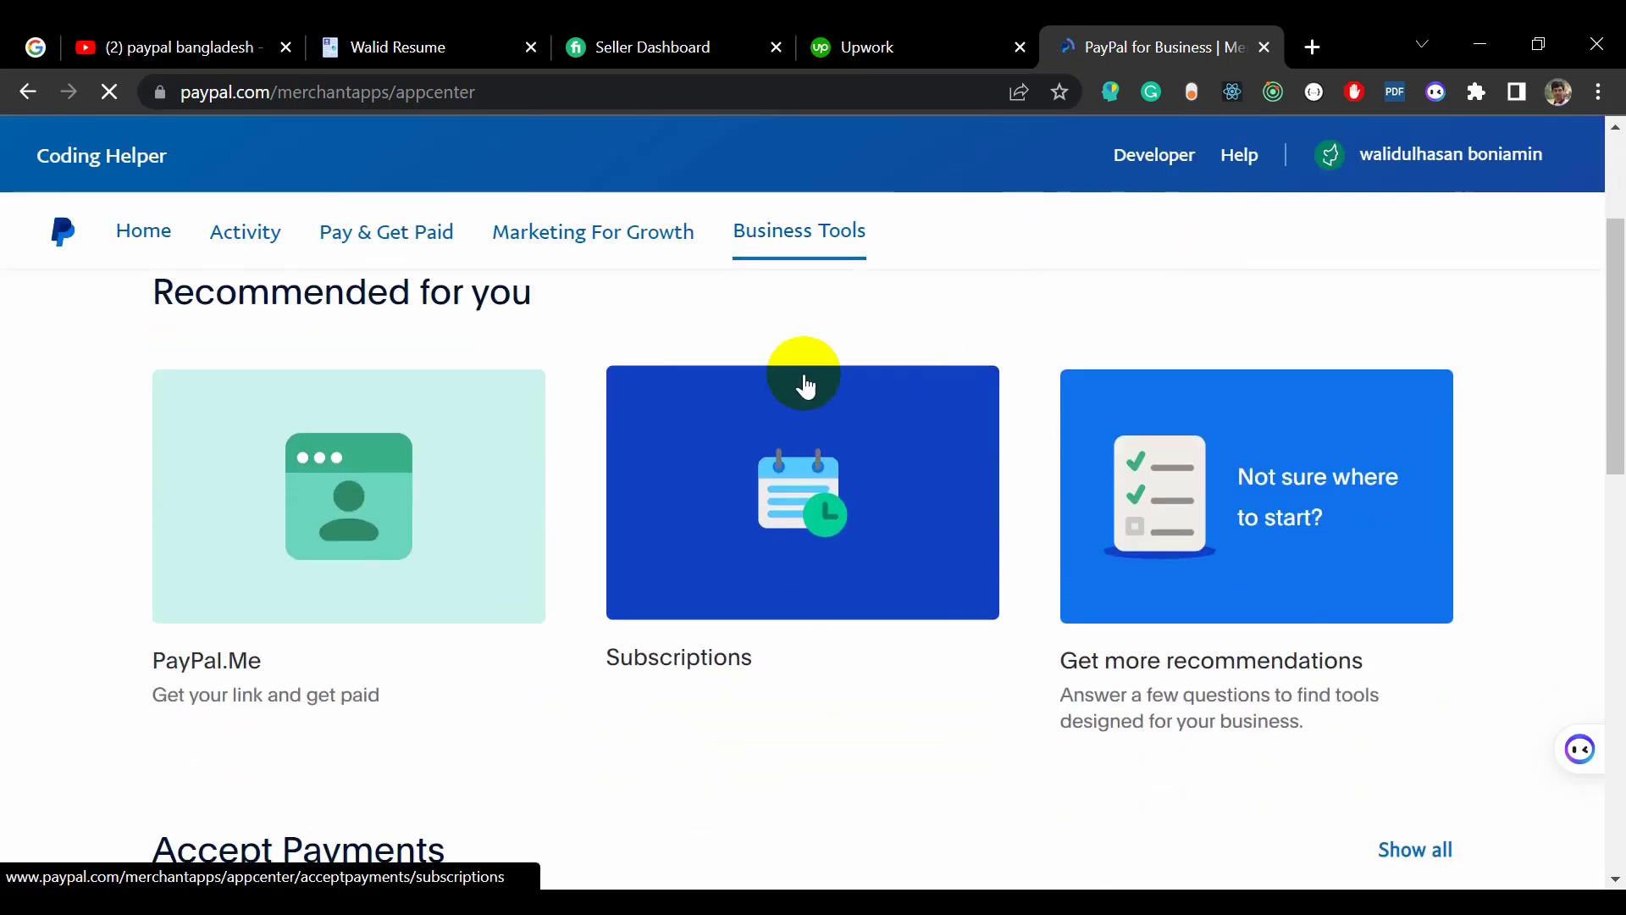
pyautogui.scroll(-5, 9, 572)
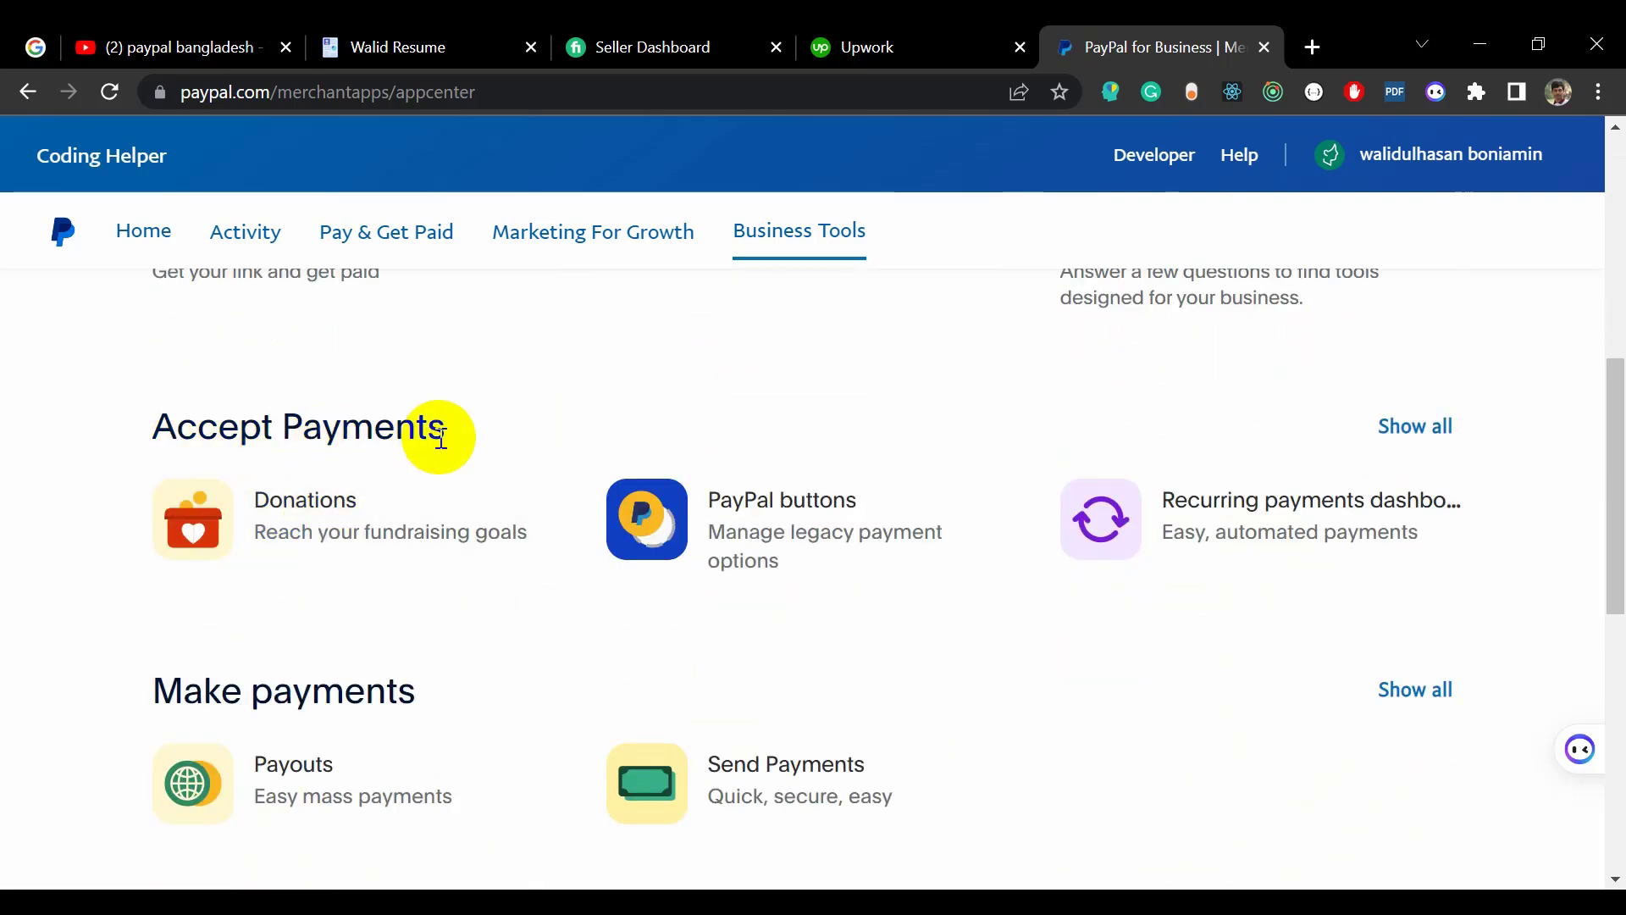
pyautogui.scroll(8, 440, 438)
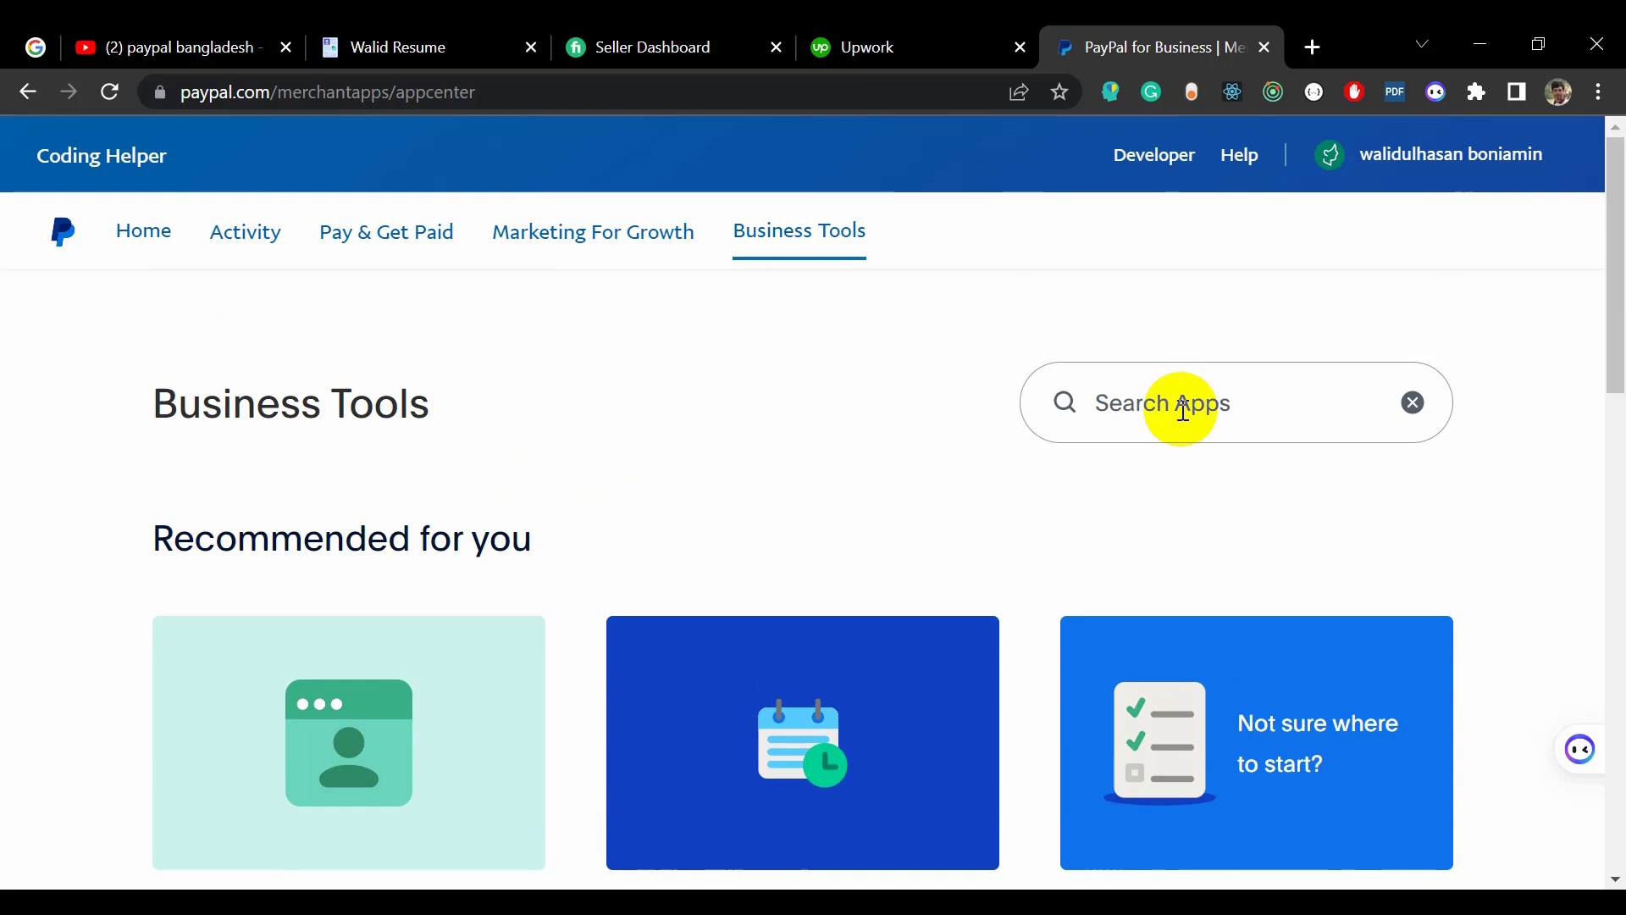
pyautogui.click(1208, 412)
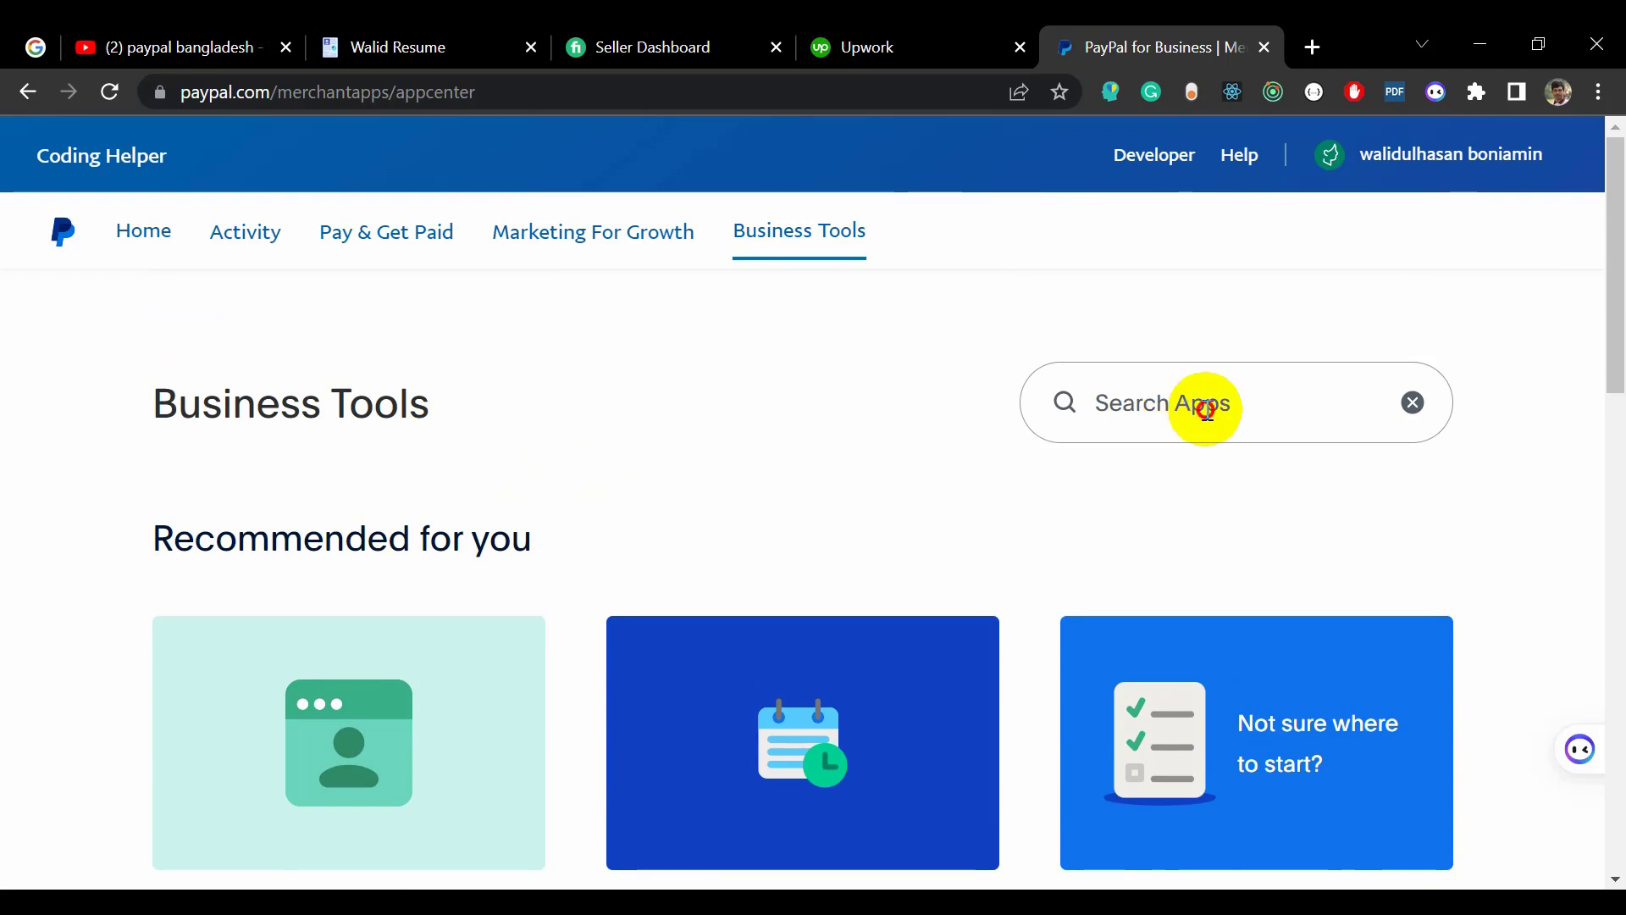
pyautogui.write('Donation')
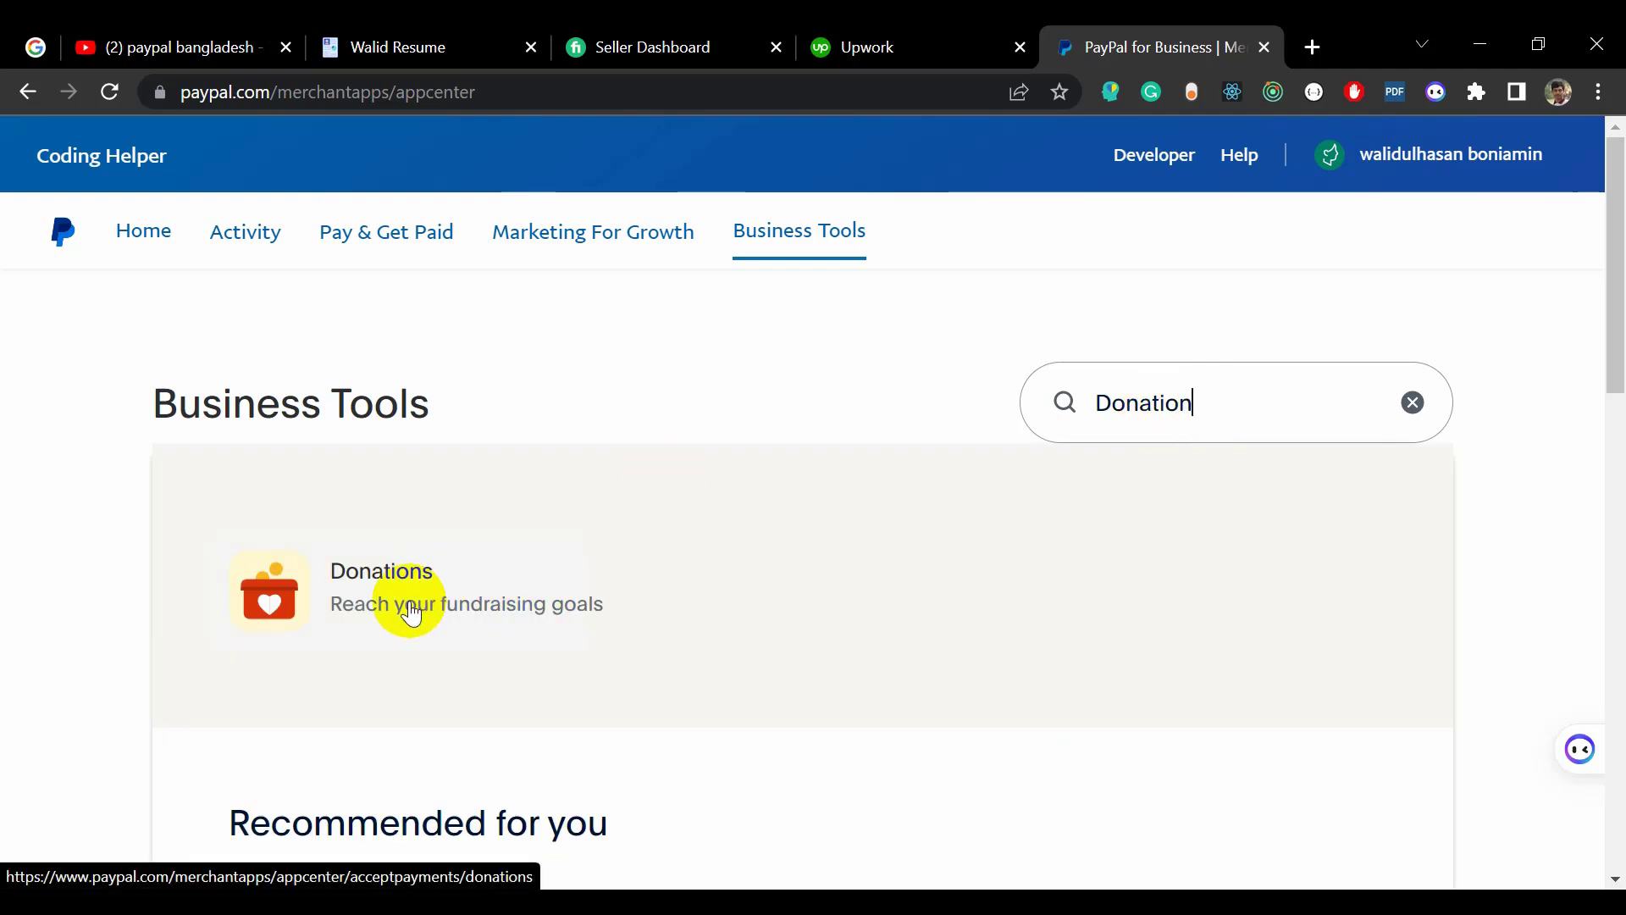
pyautogui.click(382, 584)
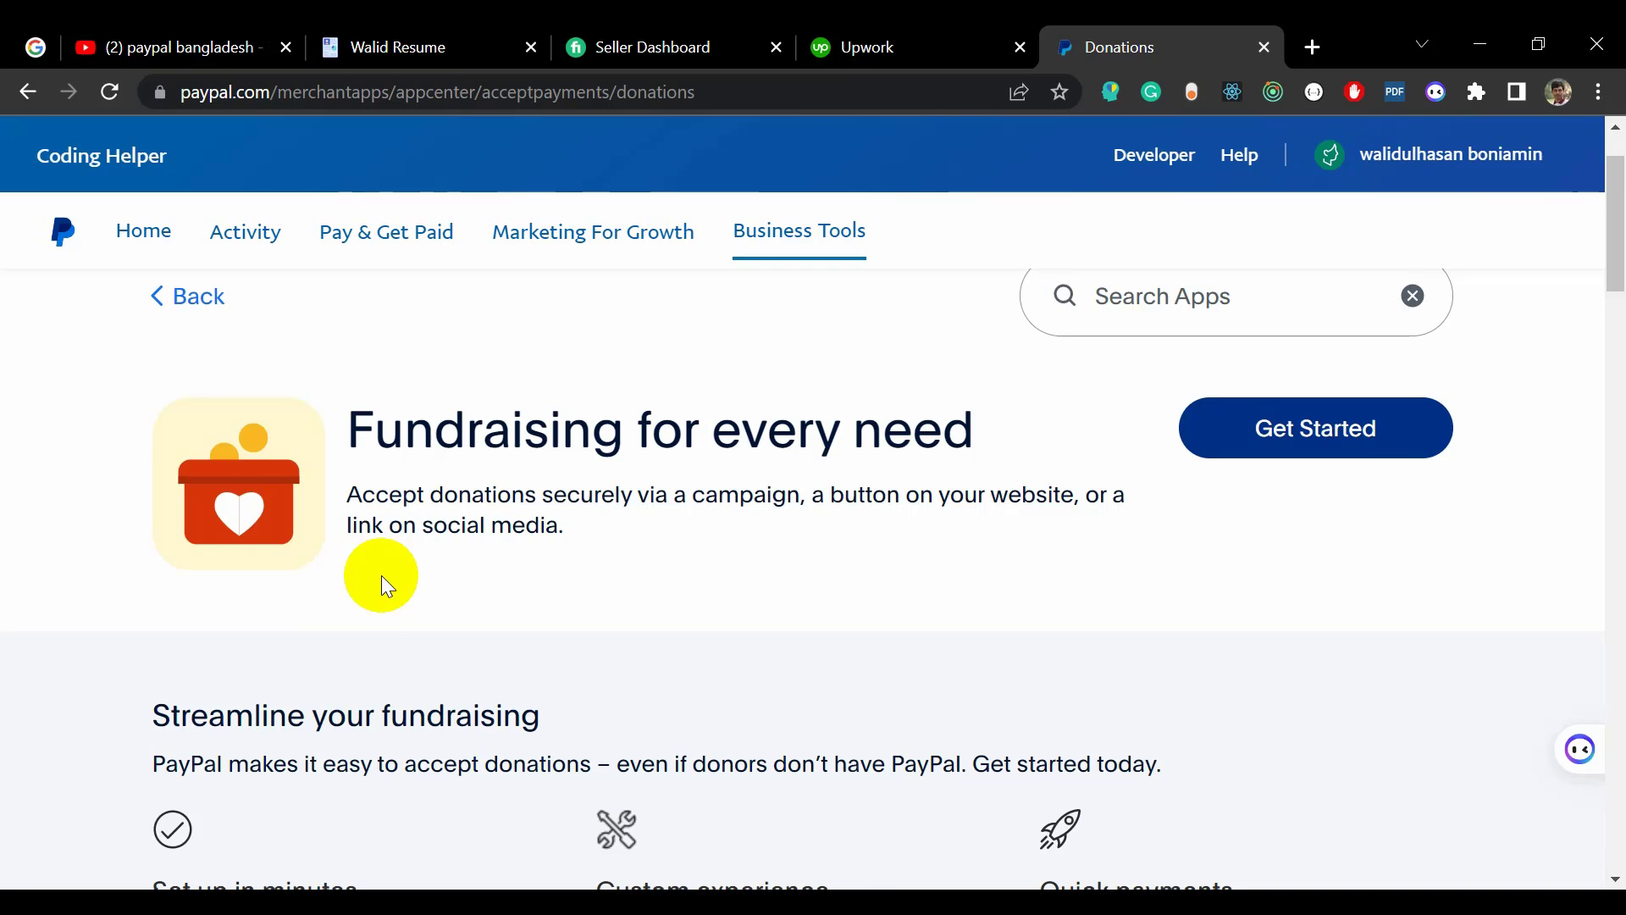
# Step: Read through the Donations overview and get started with the fundraising setup
pyautogui.scroll(-10, 381, 576)
pyautogui.scroll(-9, 382, 576)
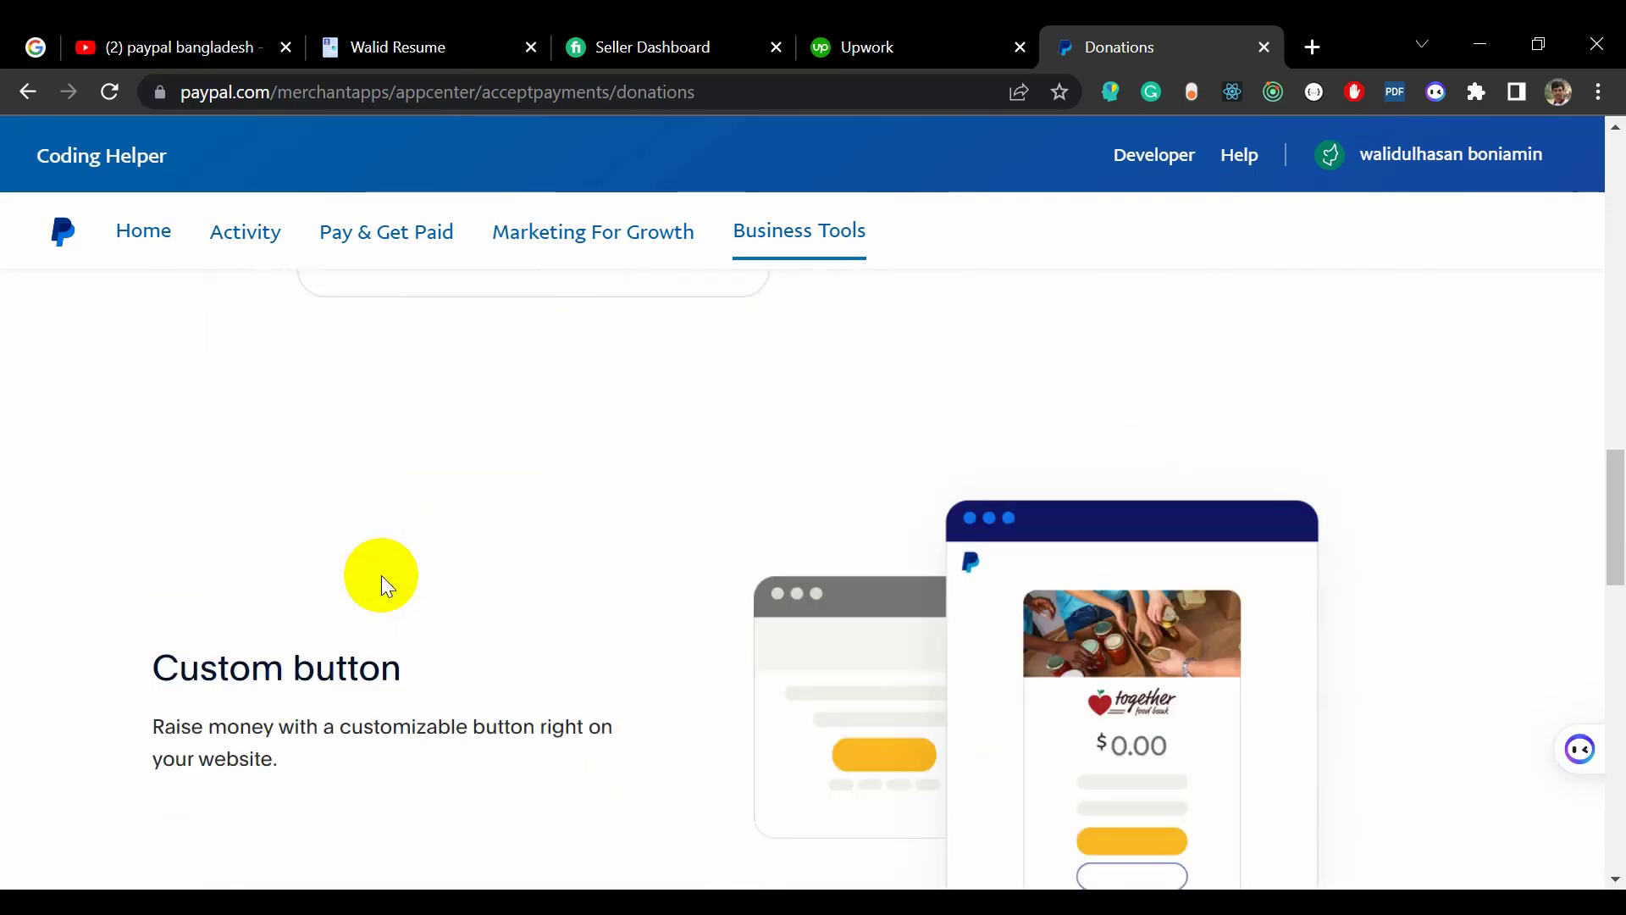
pyautogui.scroll(-18, 381, 576)
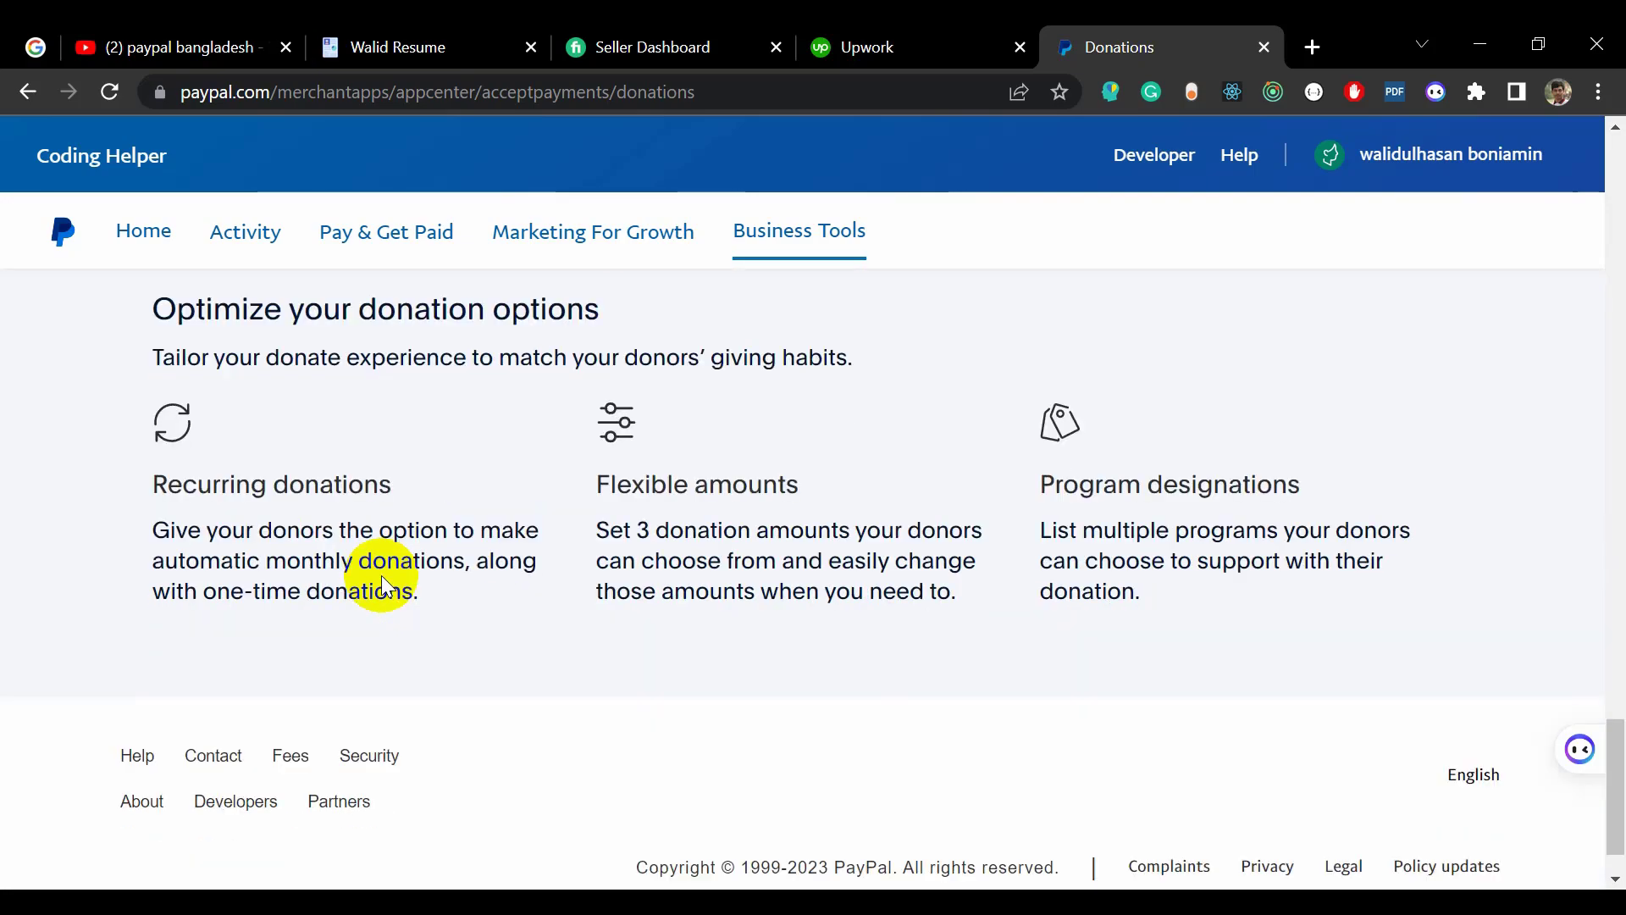
pyautogui.scroll(20, 382, 576)
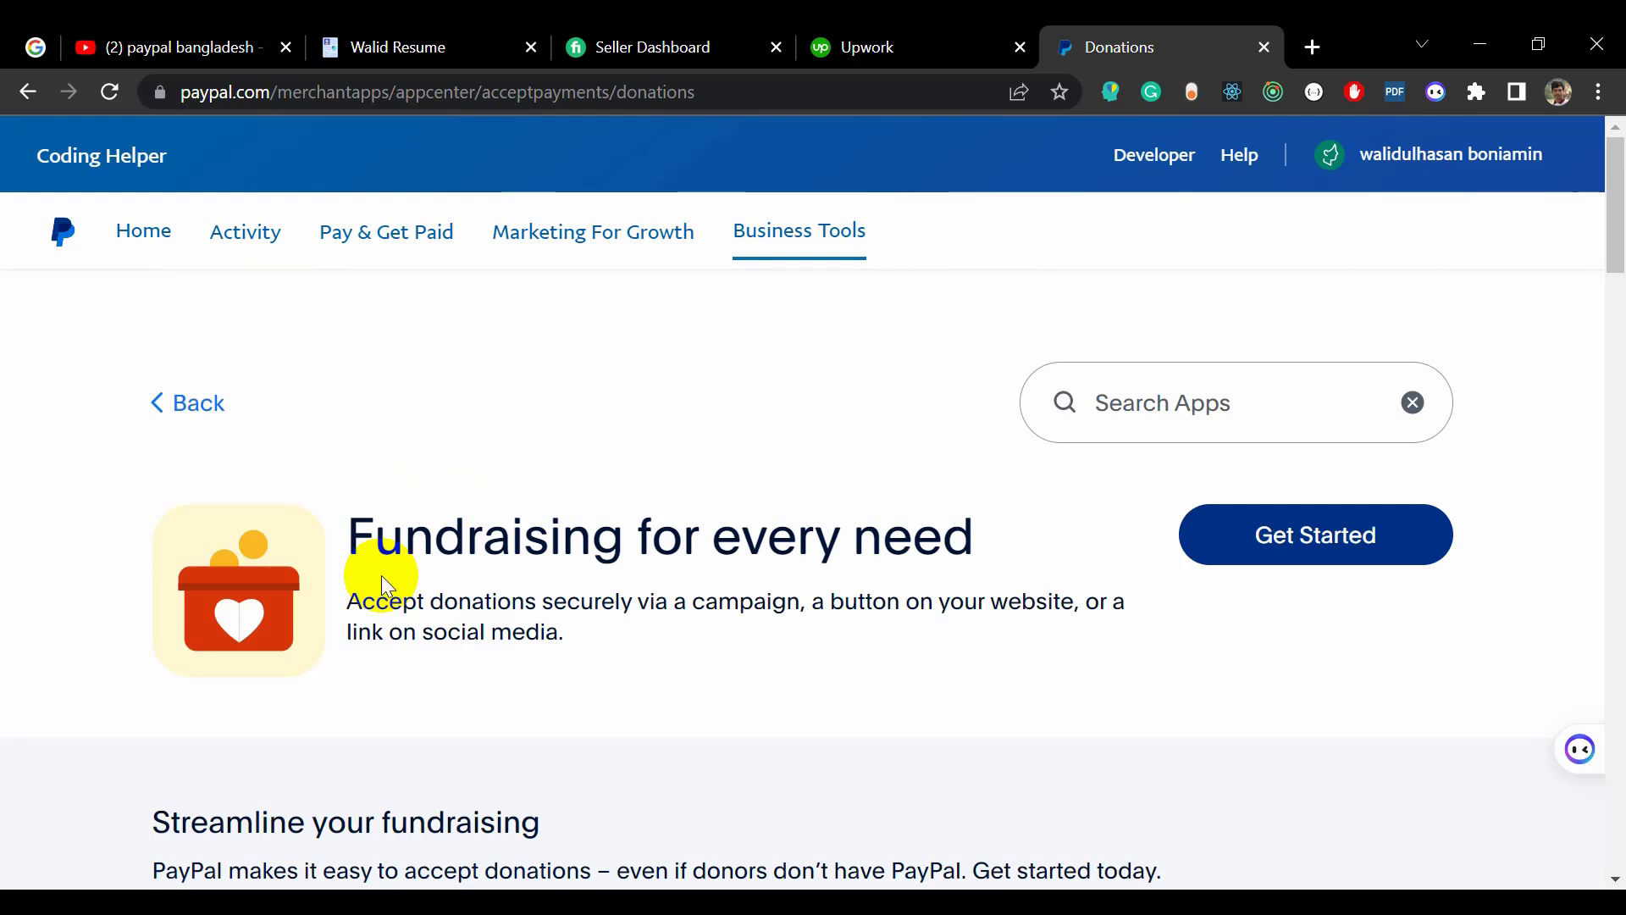
pyautogui.scroll(-1, 381, 576)
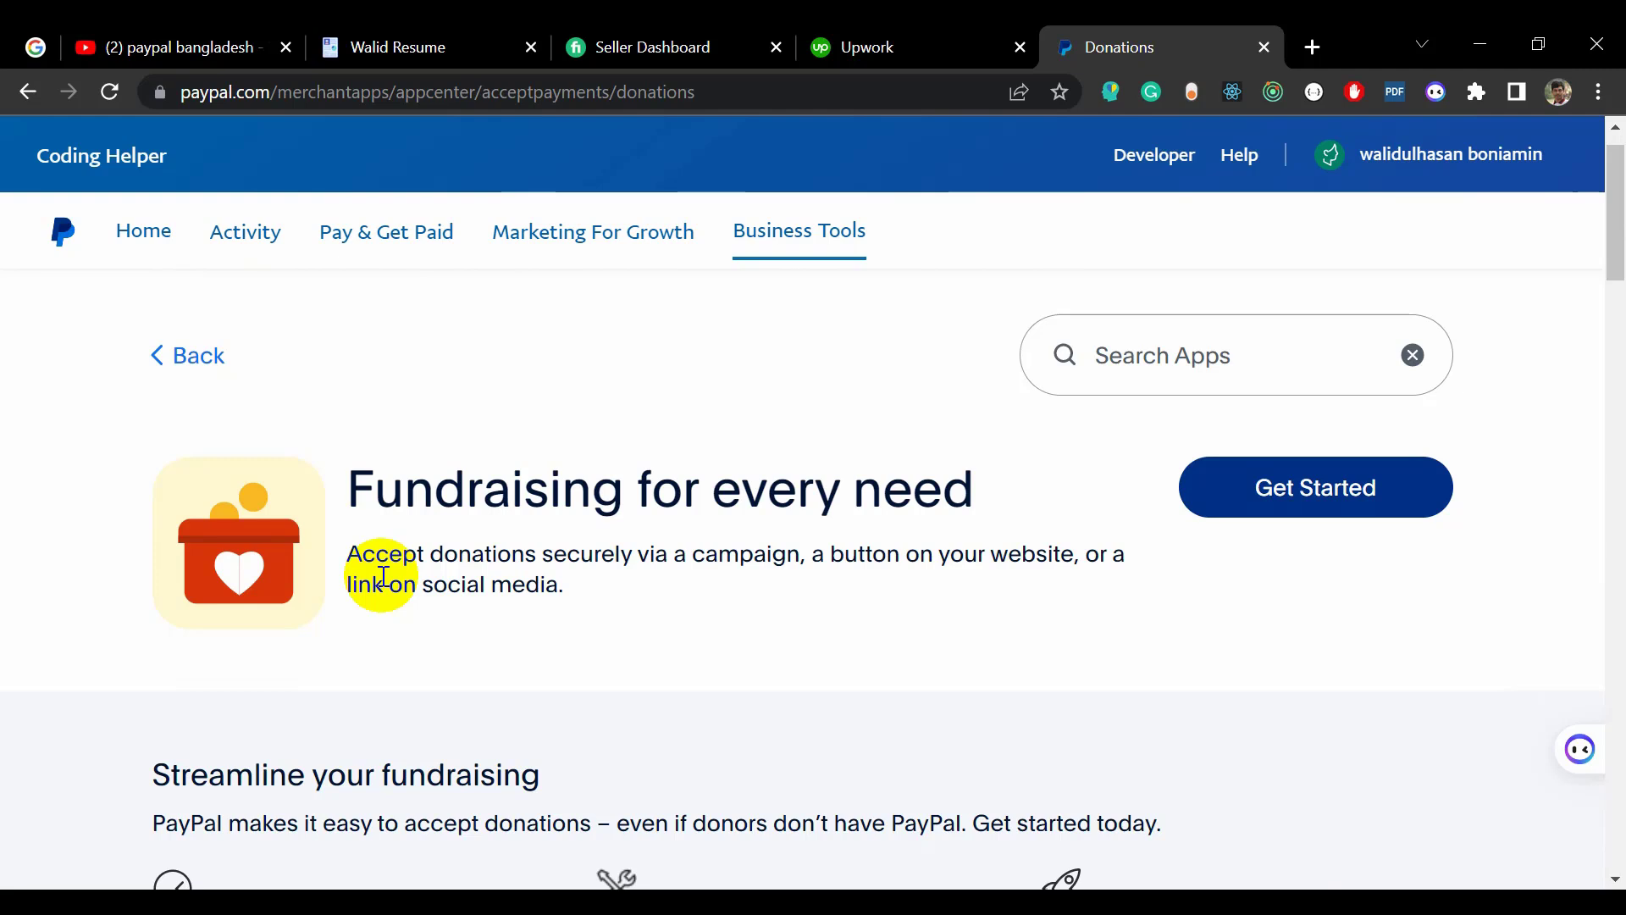
pyautogui.click(1285, 495)
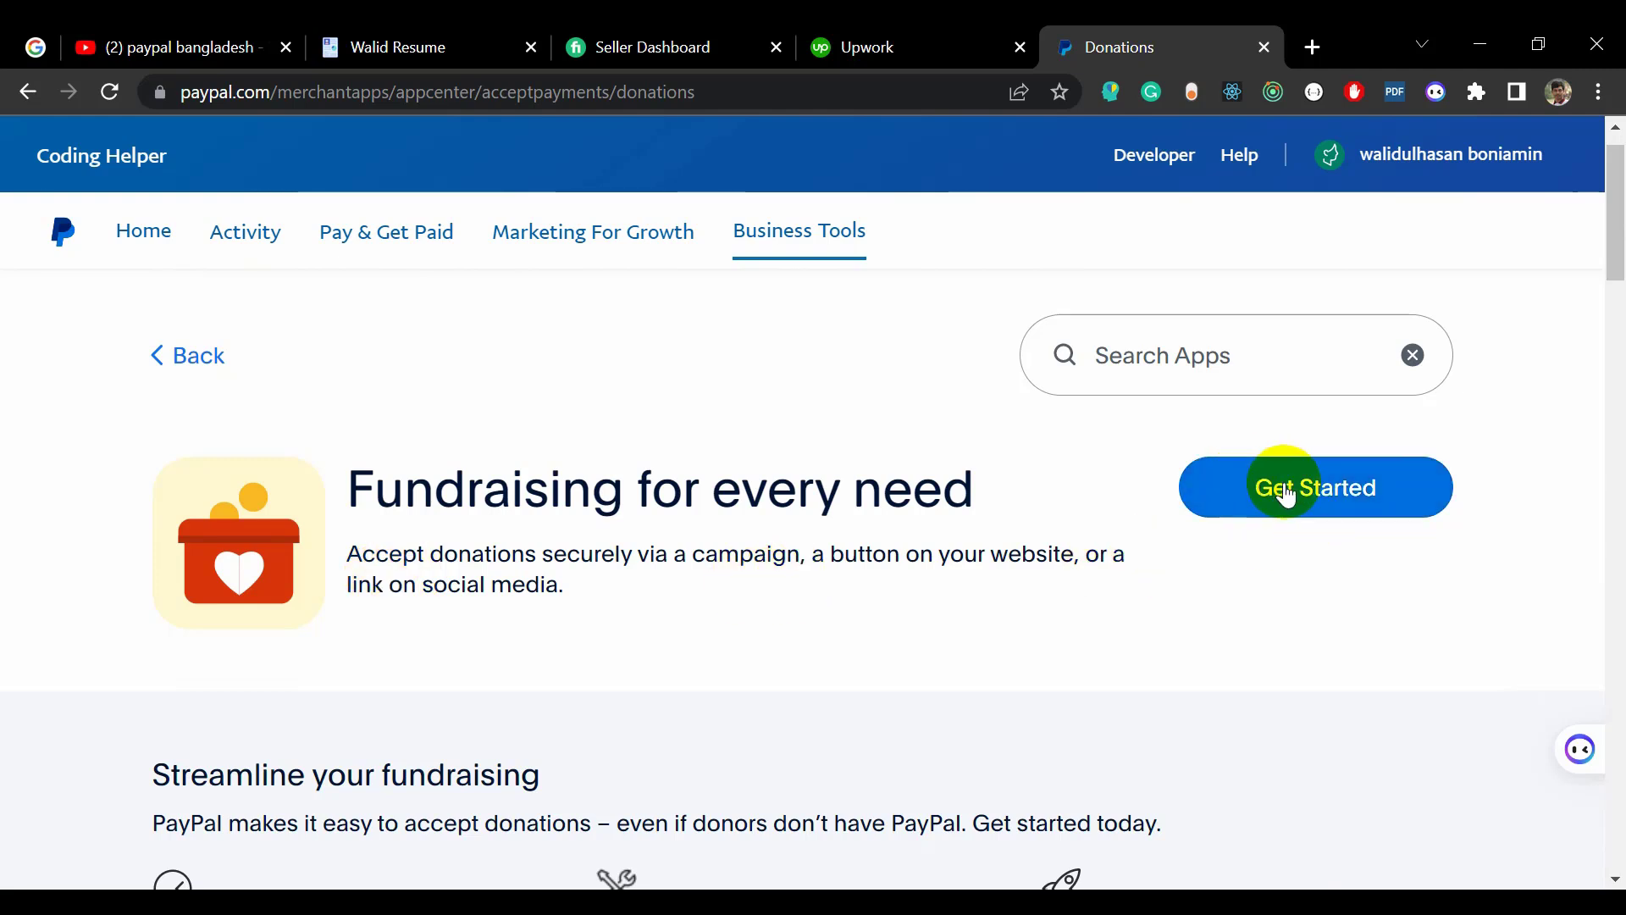
pyautogui.click(1287, 496)
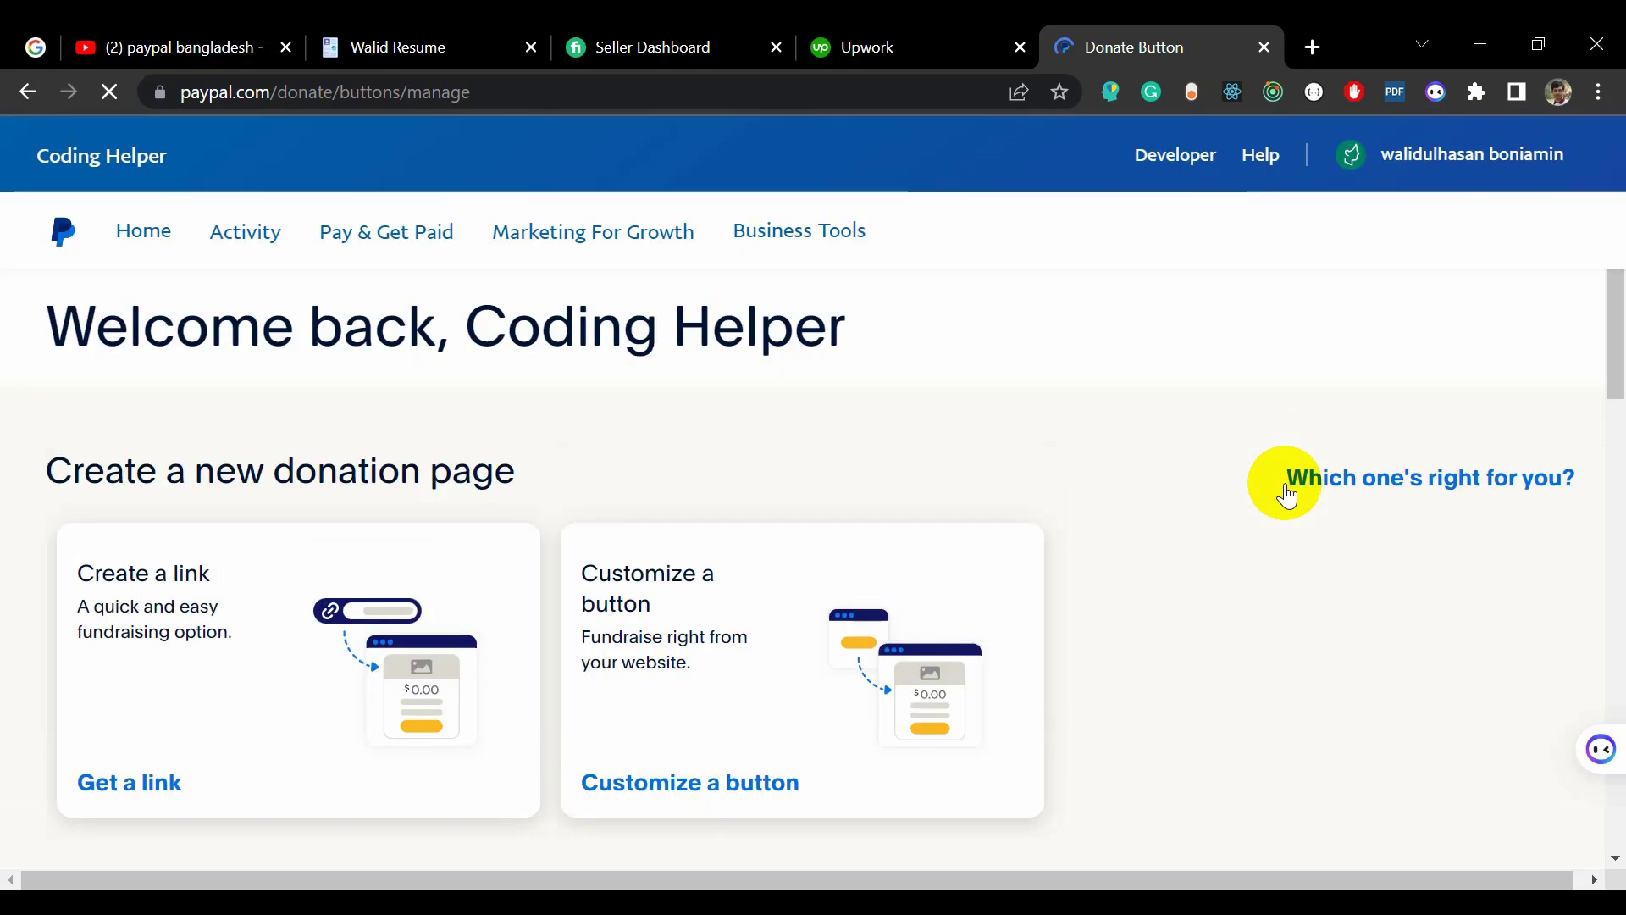
# Step: Open the existing Coding Helper donation page and delete it
pyautogui.scroll(-10, 1287, 494)
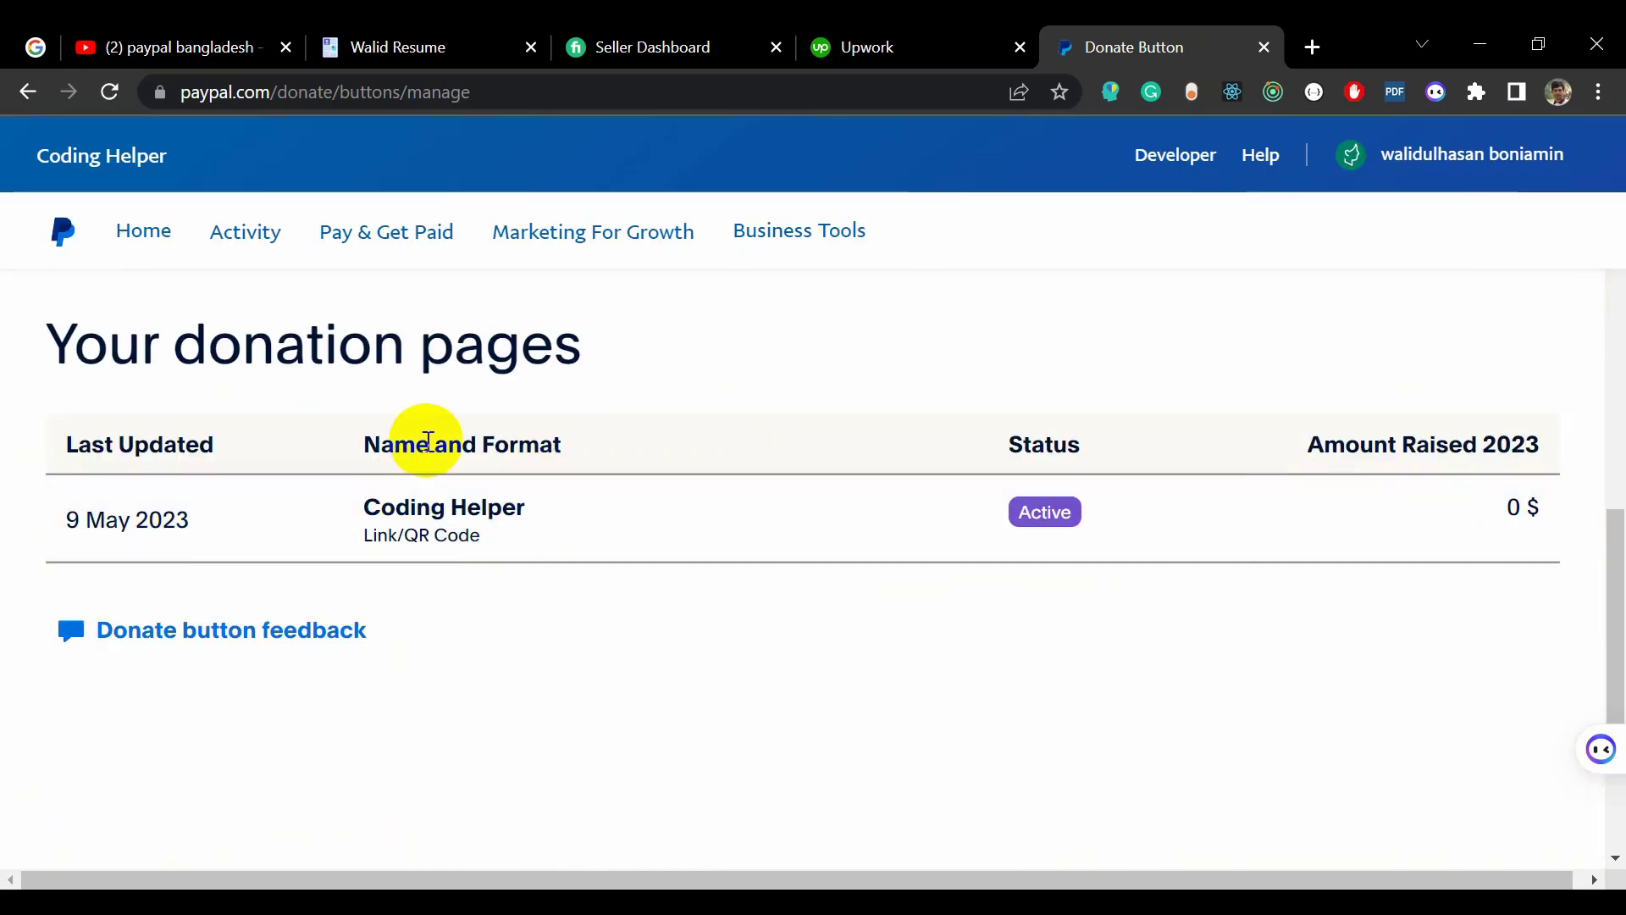
pyautogui.click(1052, 522)
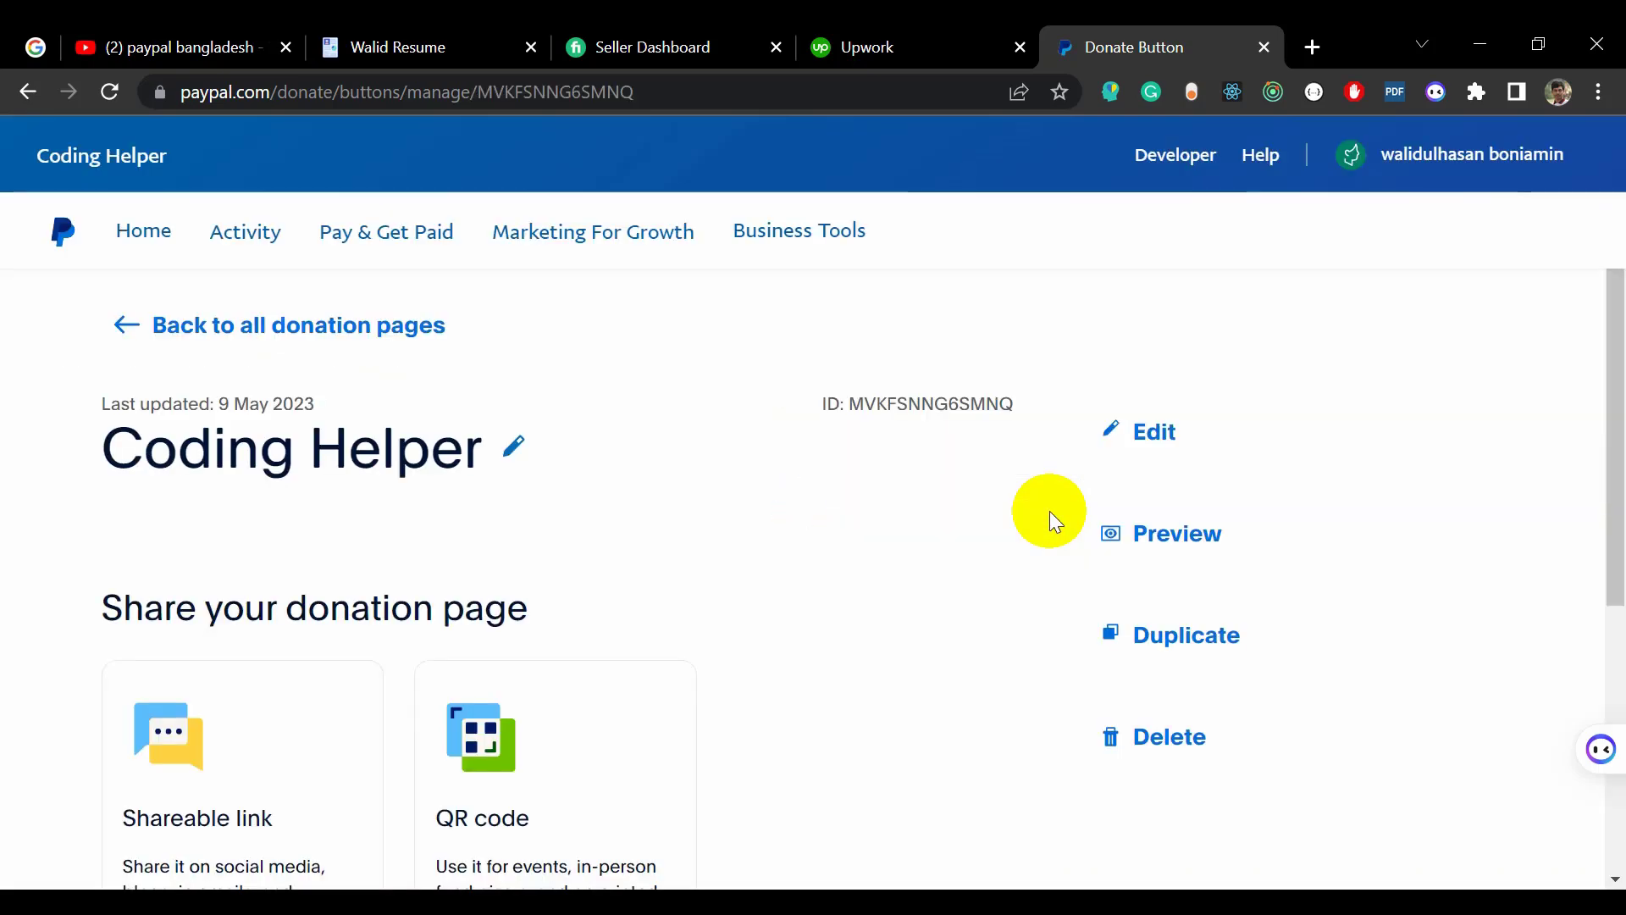
pyautogui.scroll(-2, 1049, 511)
pyautogui.scroll(2, 1101, 579)
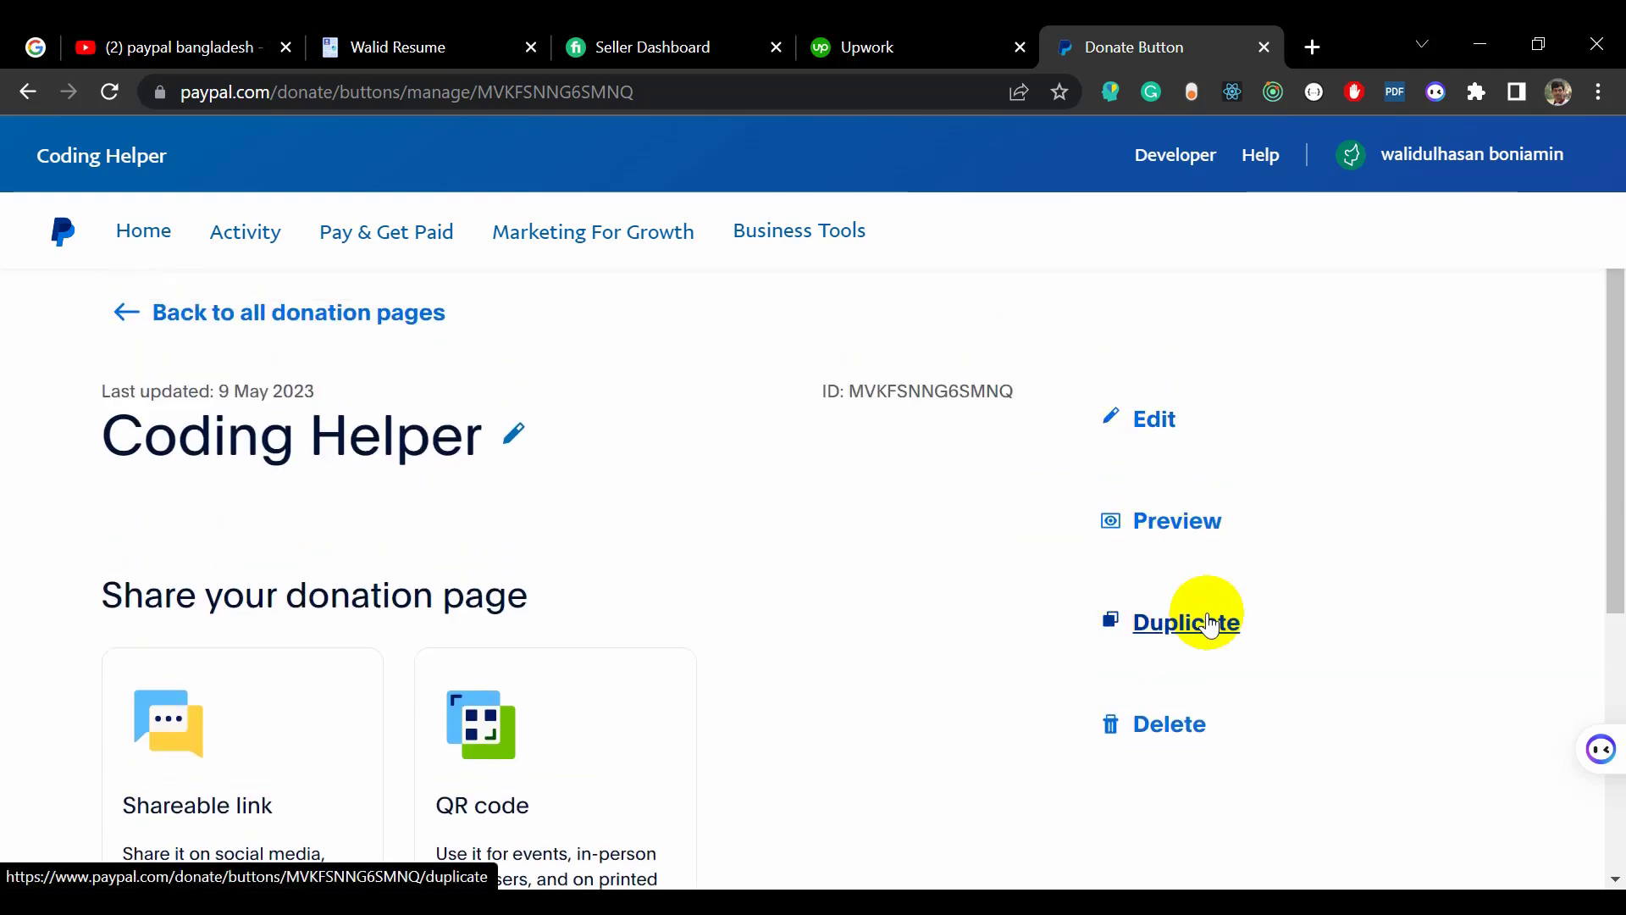
pyautogui.click(1162, 725)
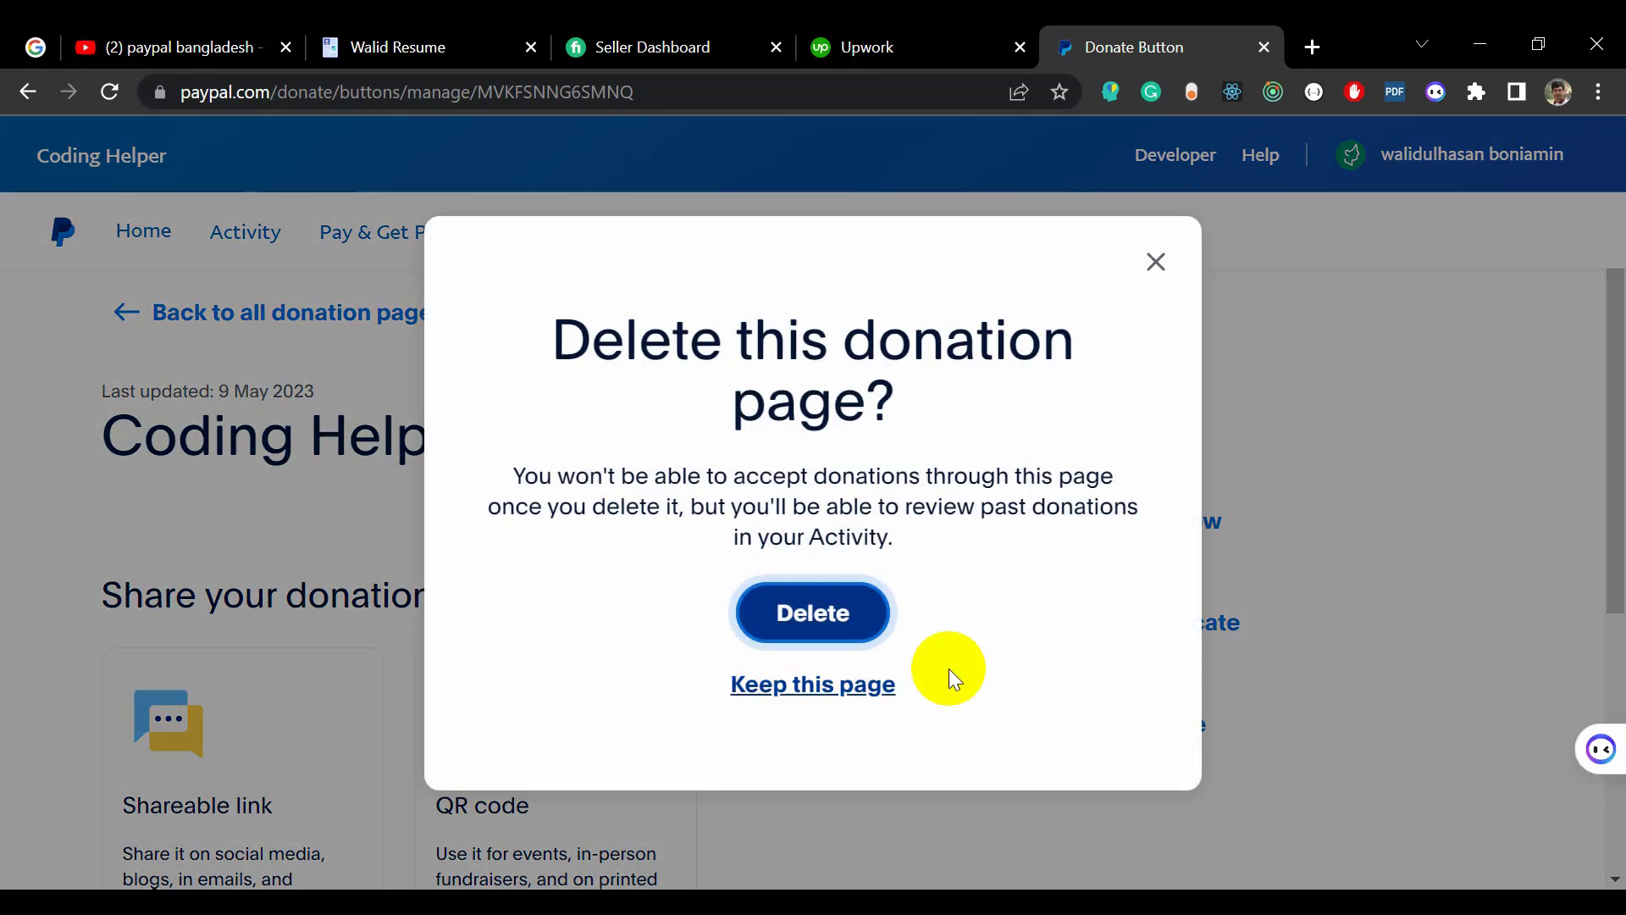
pyautogui.click(817, 615)
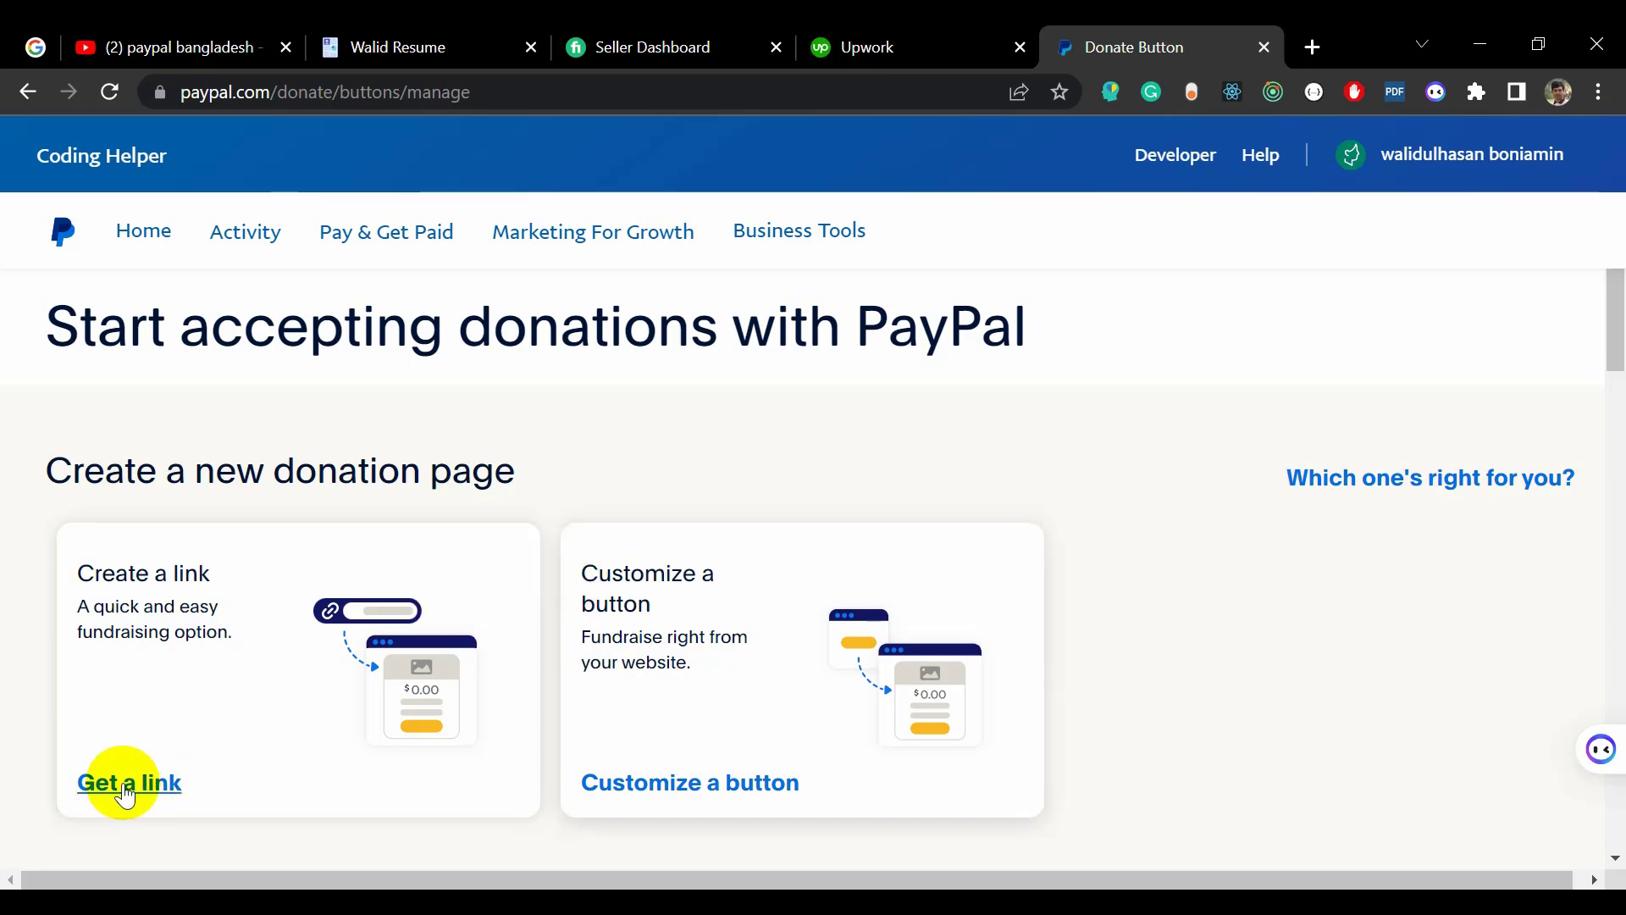
# Step: Start creating a new donation page of the link type
pyautogui.click(125, 796)
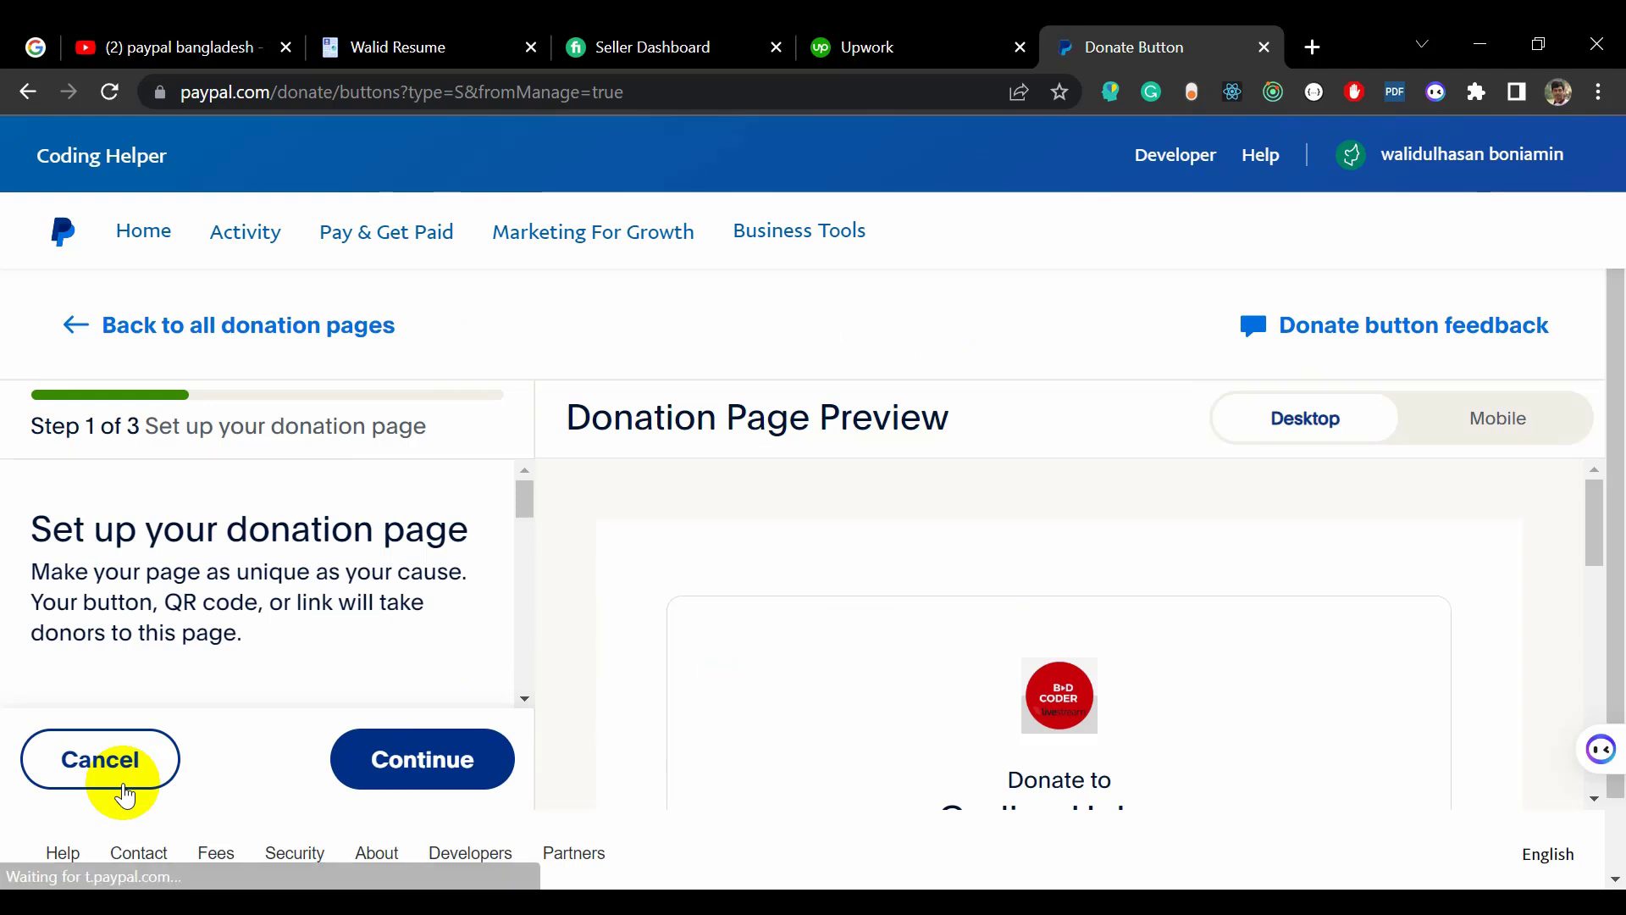
pyautogui.scroll(-1, 316, 637)
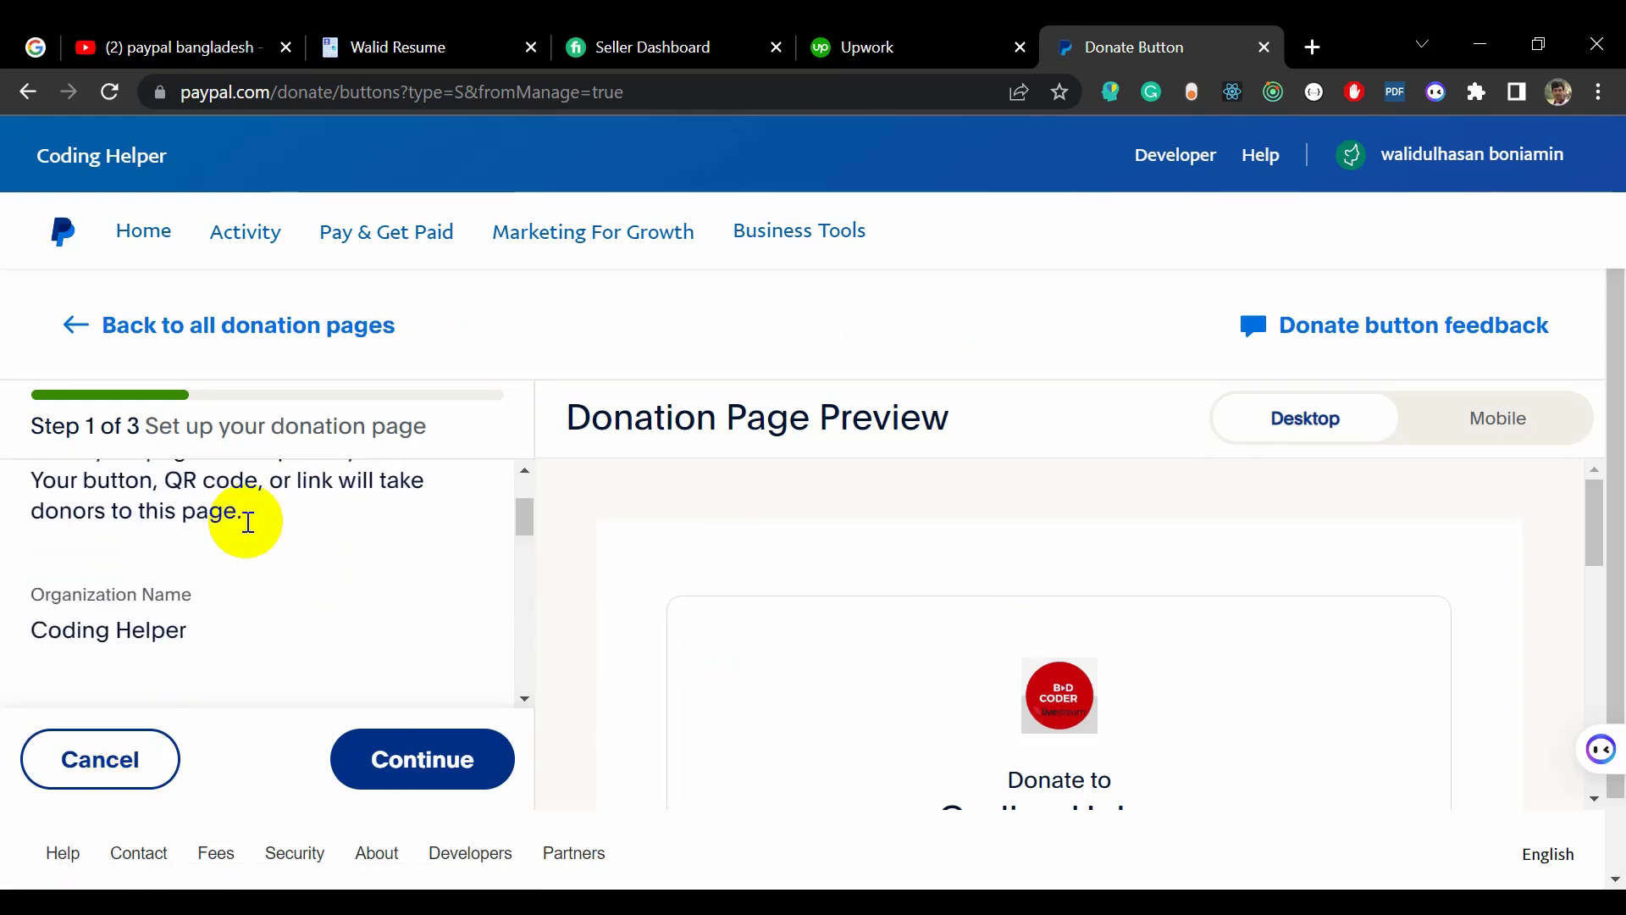
pyautogui.scroll(1, 227, 517)
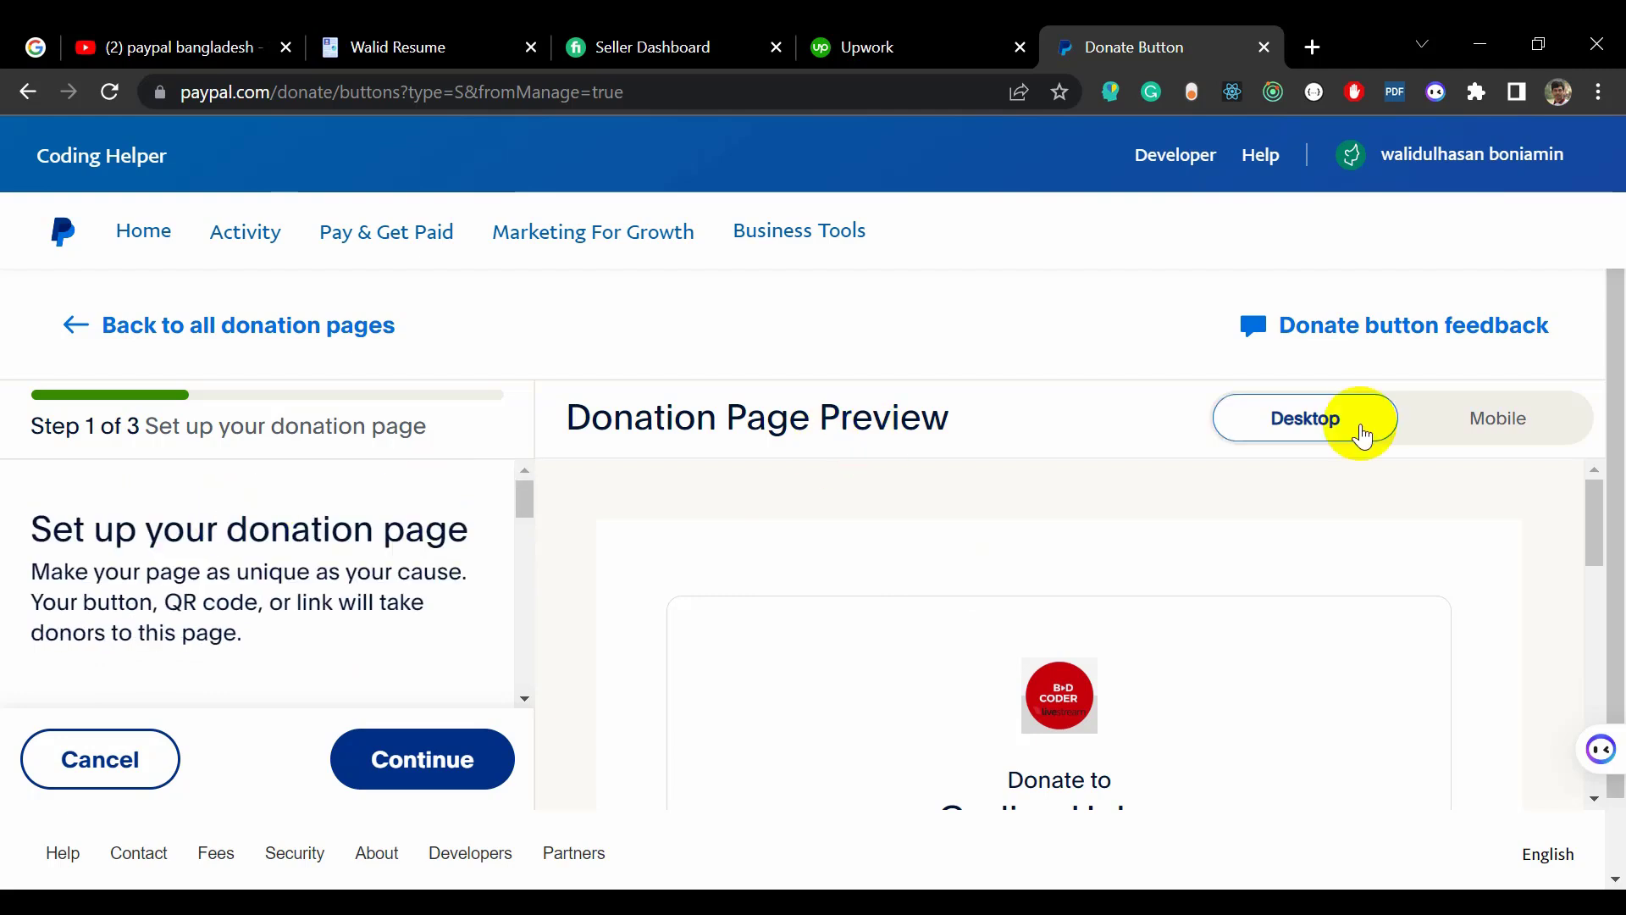
# Step: Preview the donation page in the Mobile layout and switch back to Desktop
pyautogui.click(1487, 424)
pyautogui.scroll(-3, 1101, 542)
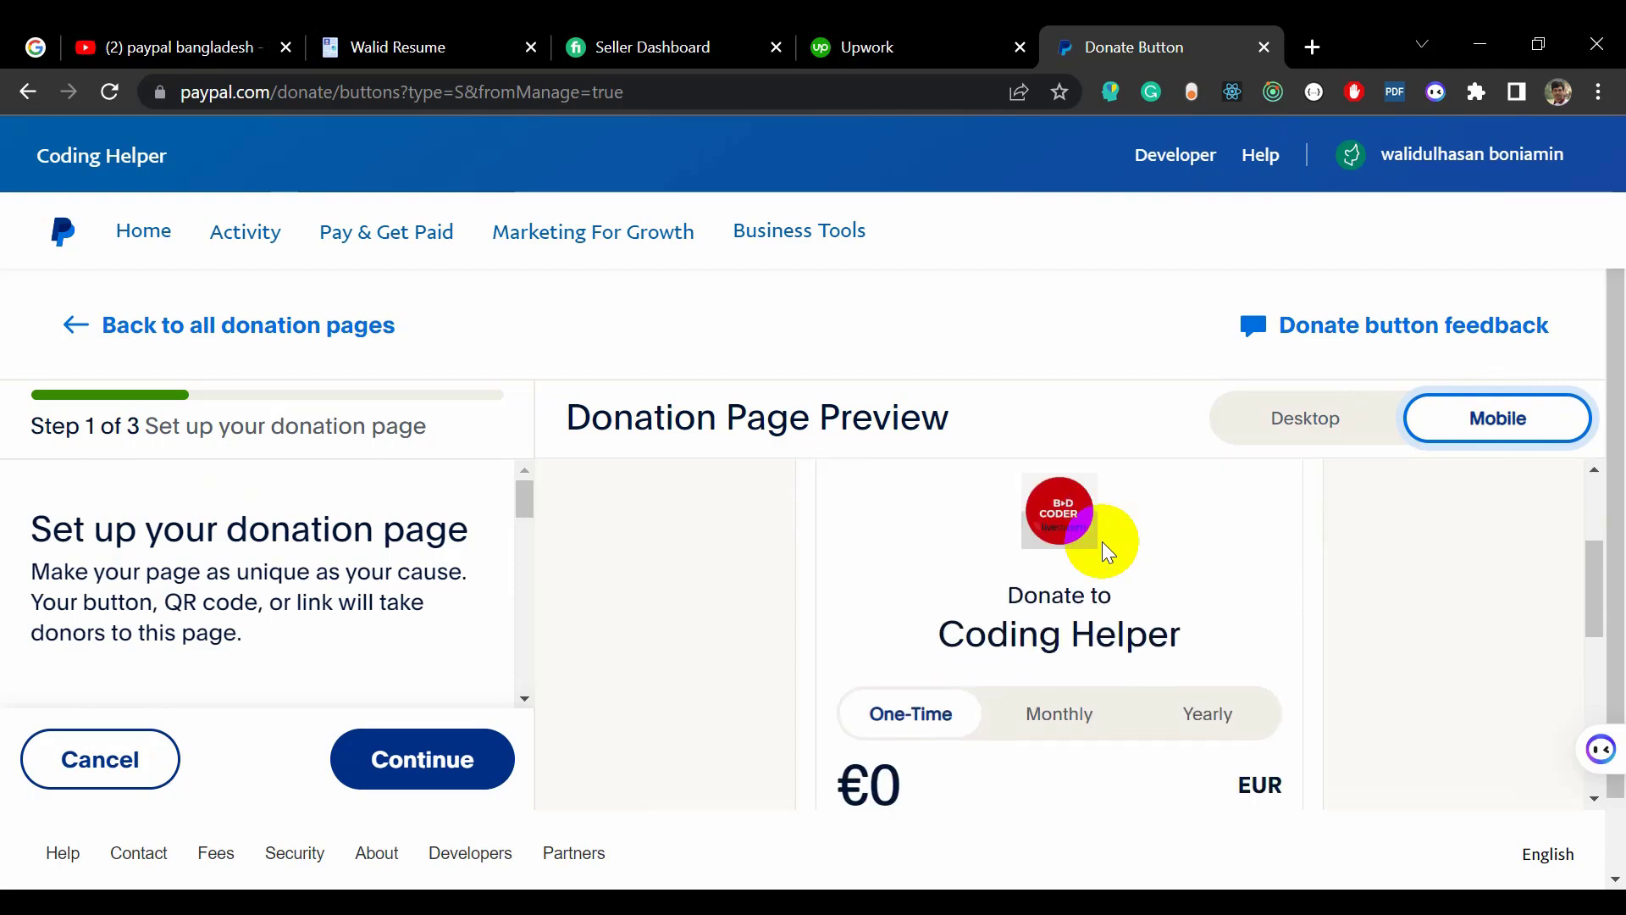
pyautogui.scroll(-1, 1101, 542)
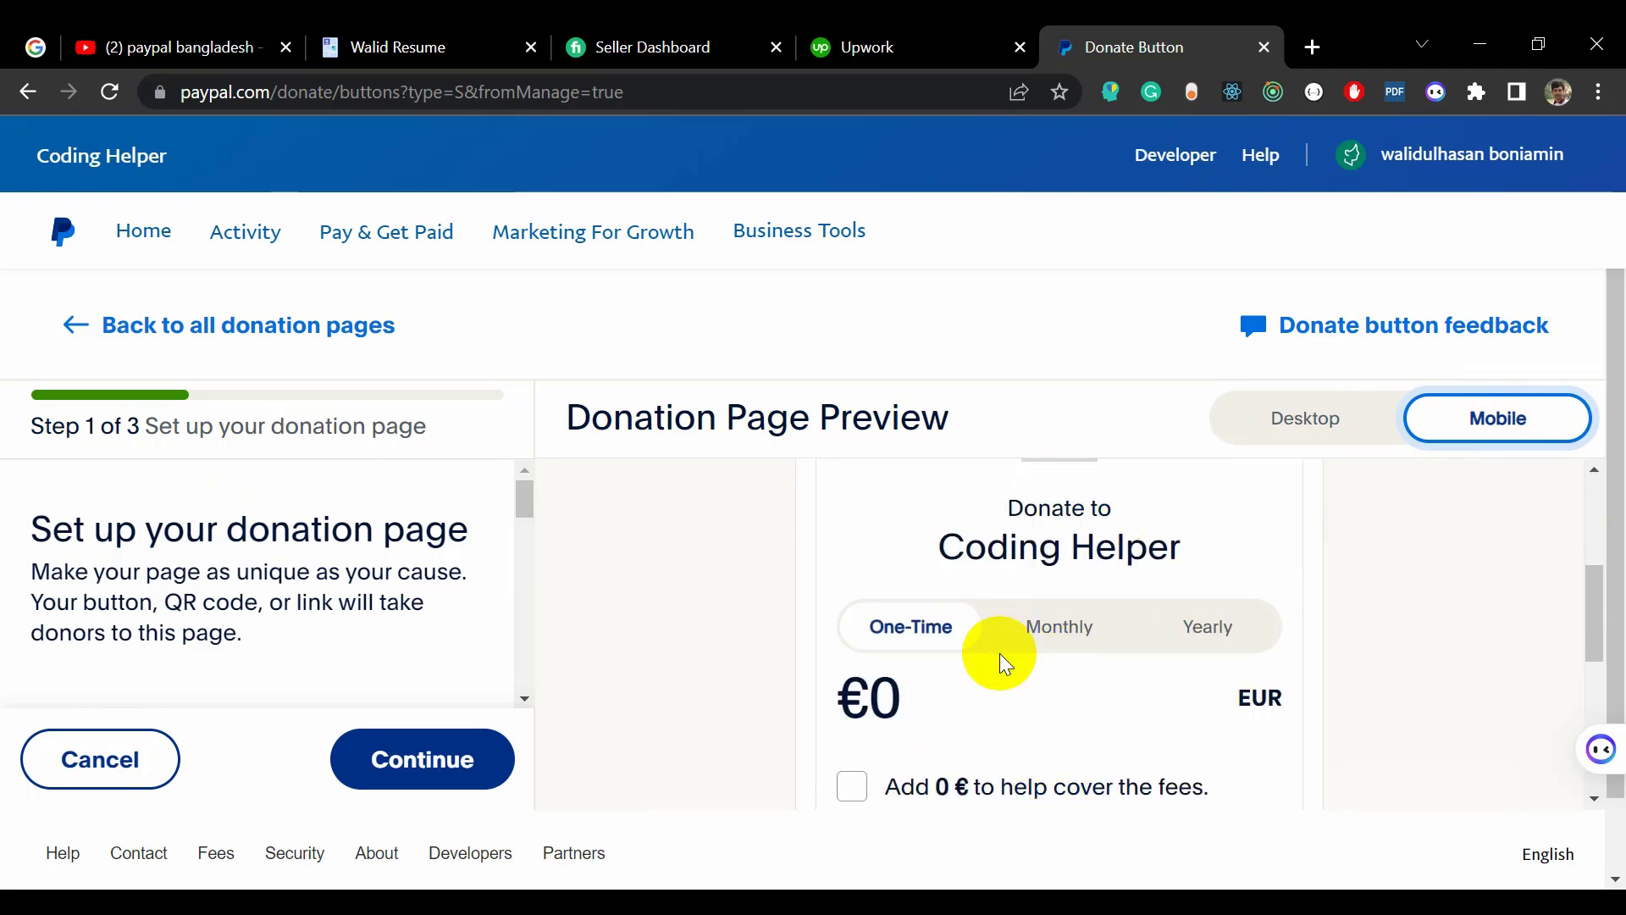
pyautogui.click(1302, 419)
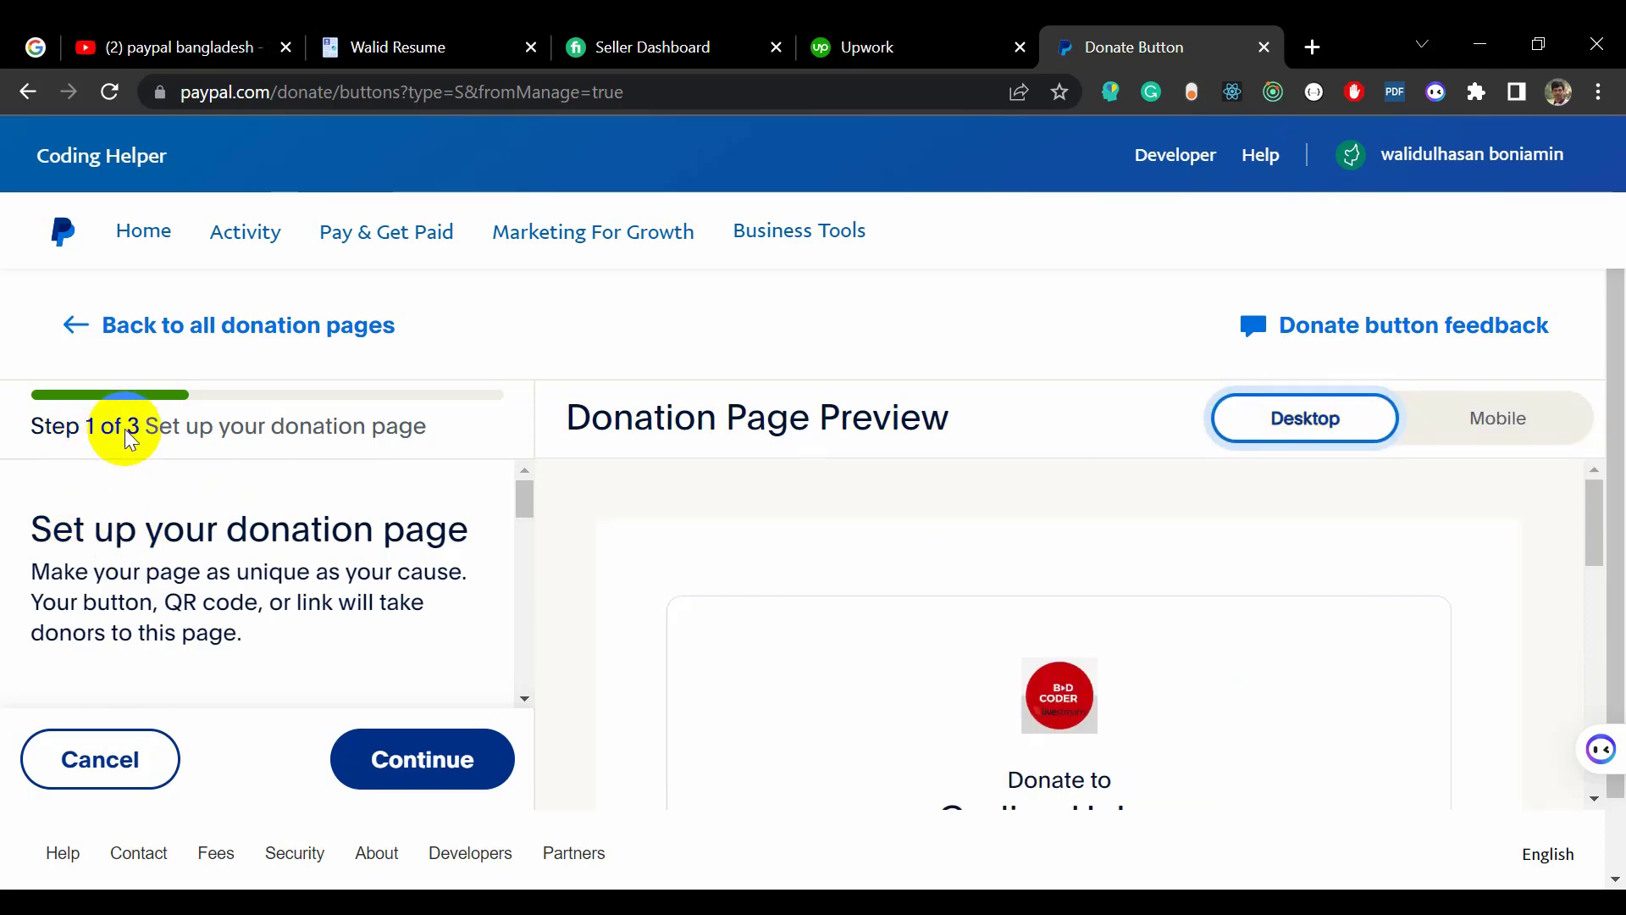
# Step: Review the organization name and logo settings, and check the logo upload dialog without changing the logo
pyautogui.scroll(-1, 90, 508)
pyautogui.scroll(1, 103, 551)
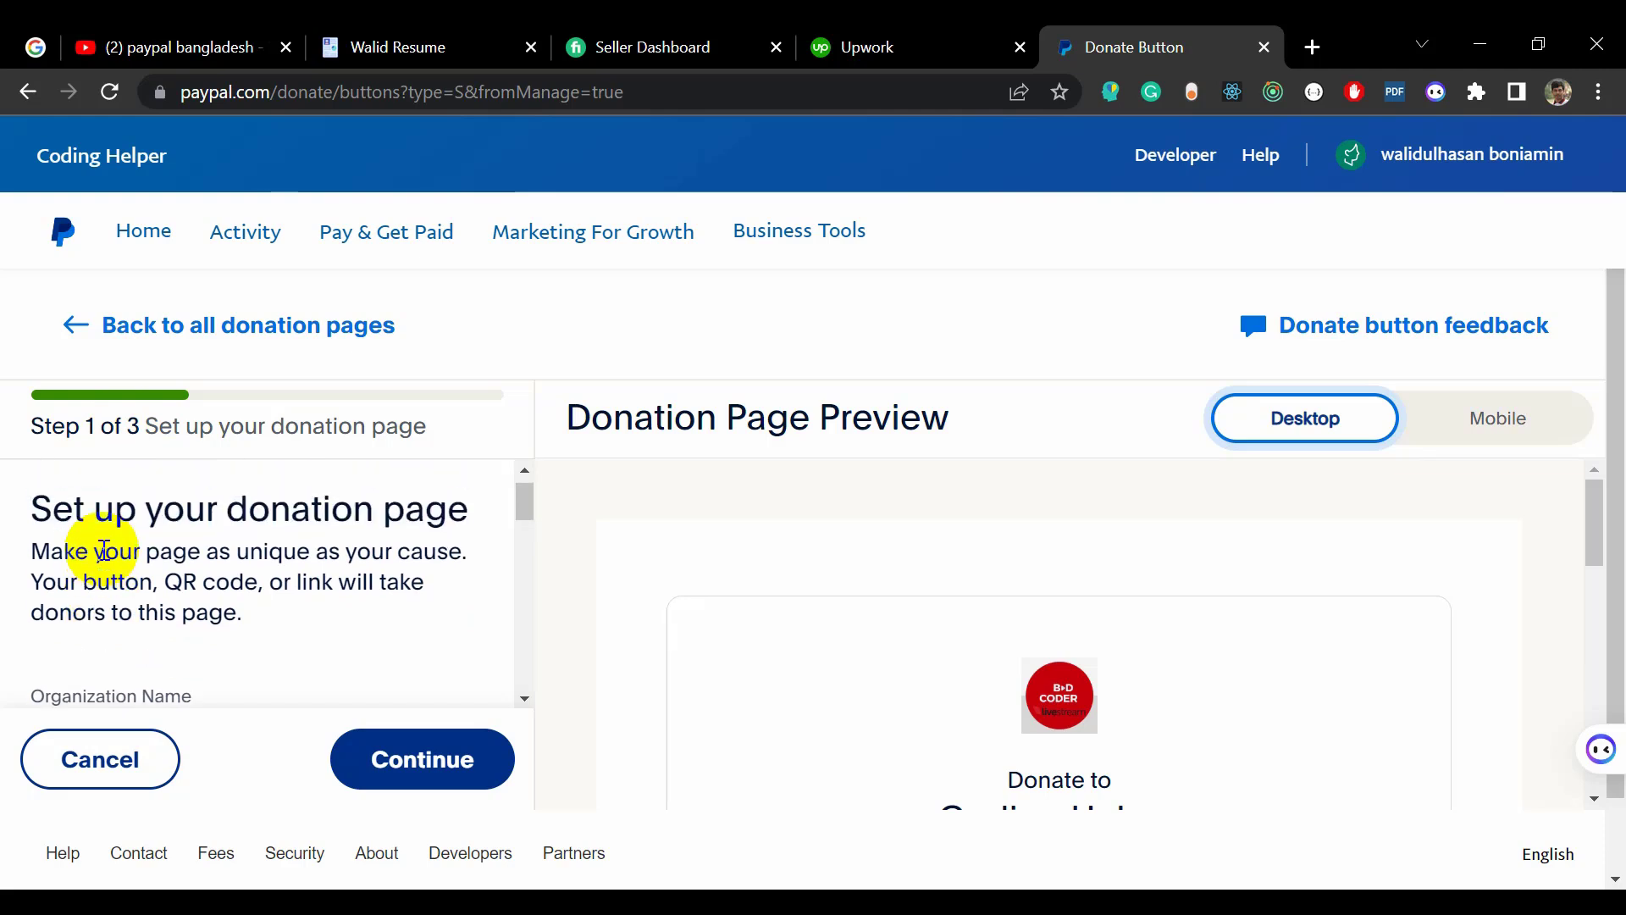
pyautogui.scroll(-1, 103, 551)
pyautogui.scroll(-2, 103, 551)
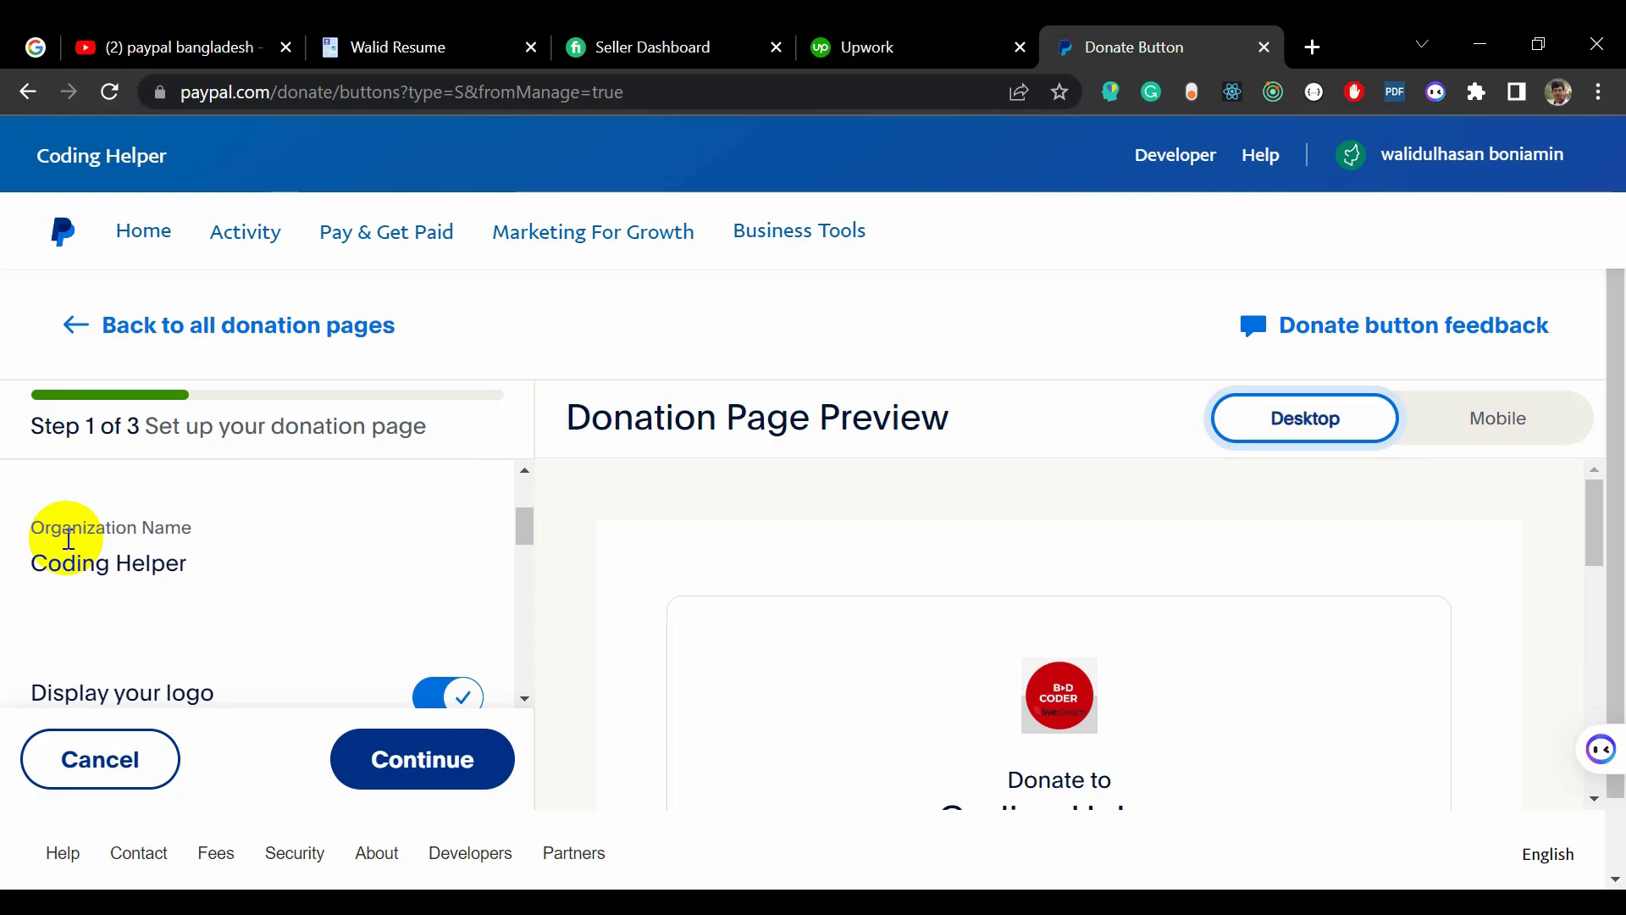
pyautogui.scroll(-3, 67, 538)
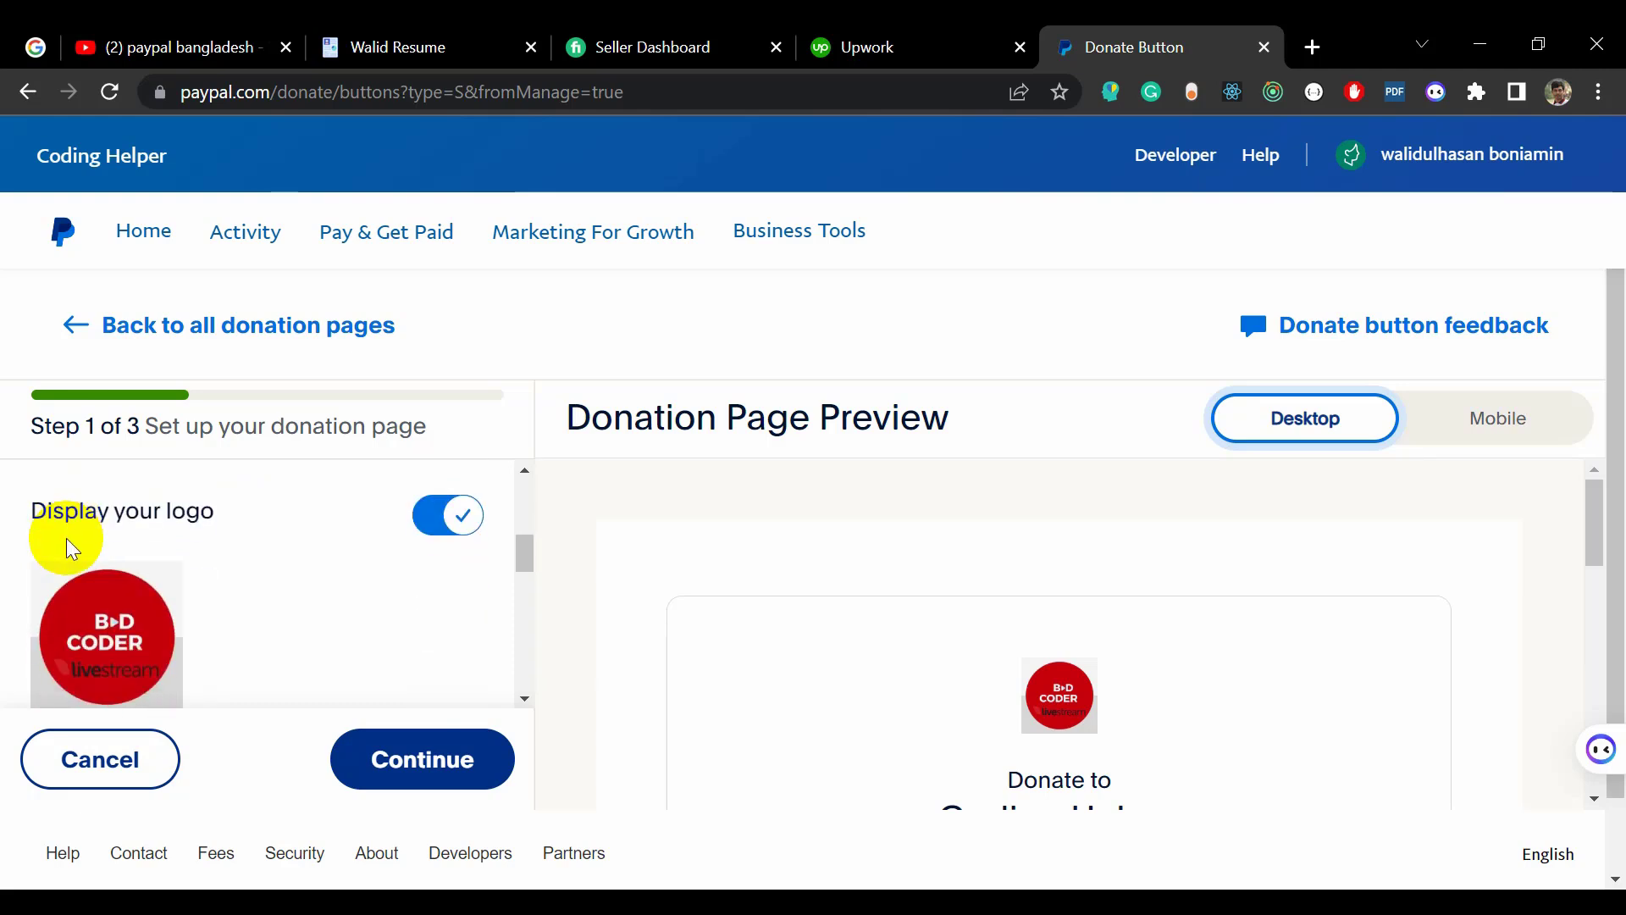
pyautogui.click(172, 625)
pyautogui.scroll(-2, 115, 625)
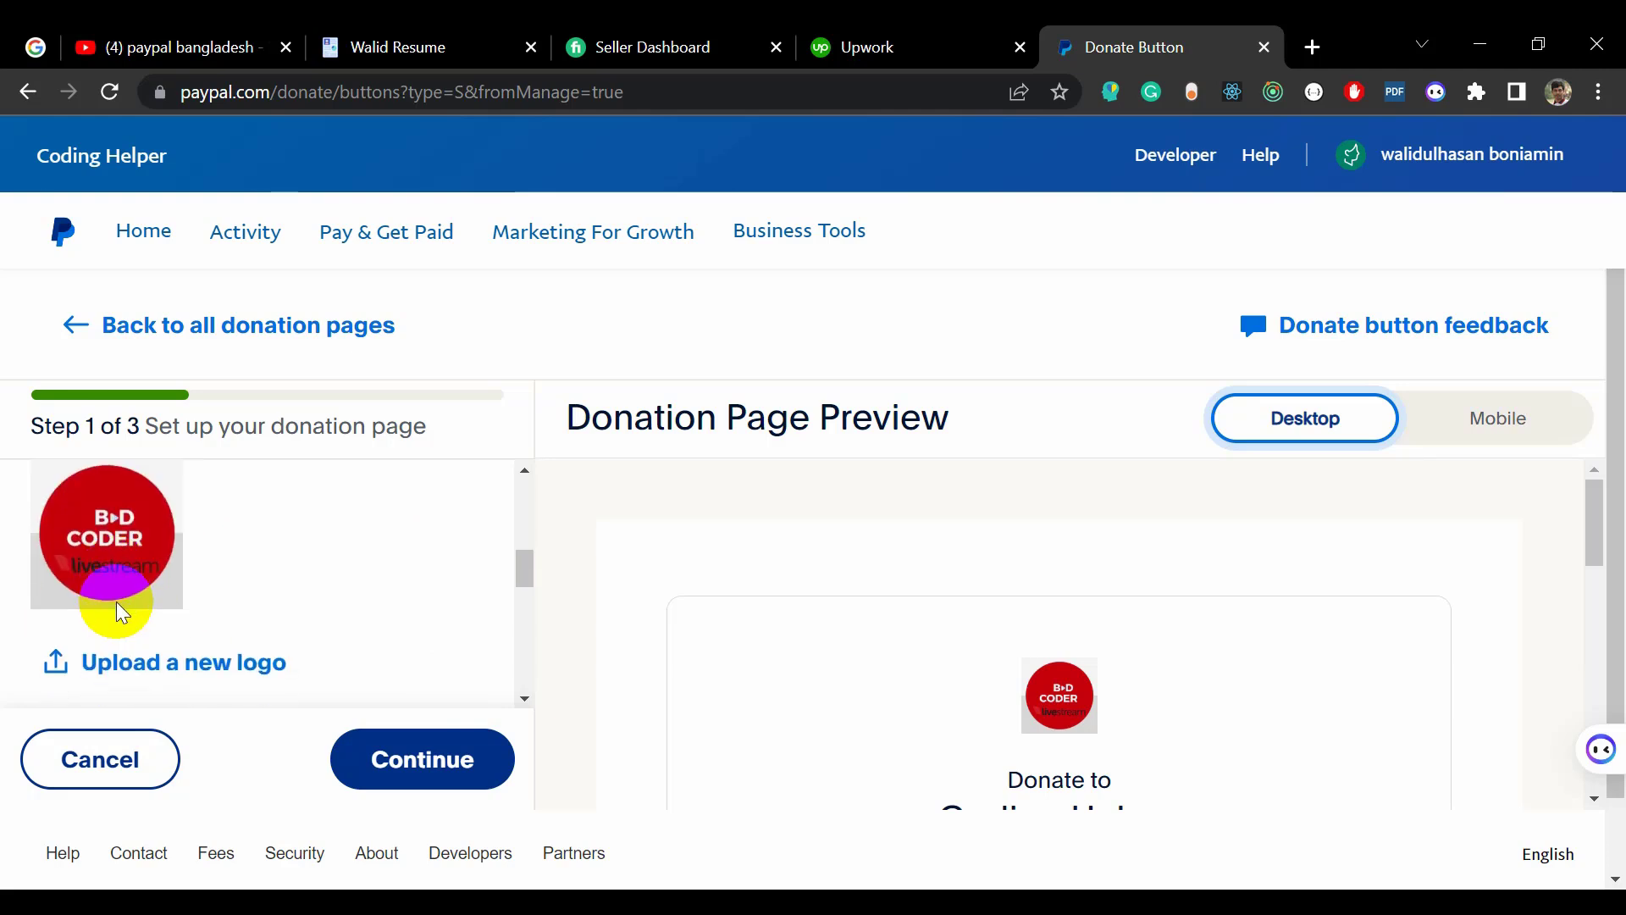
pyautogui.click(195, 642)
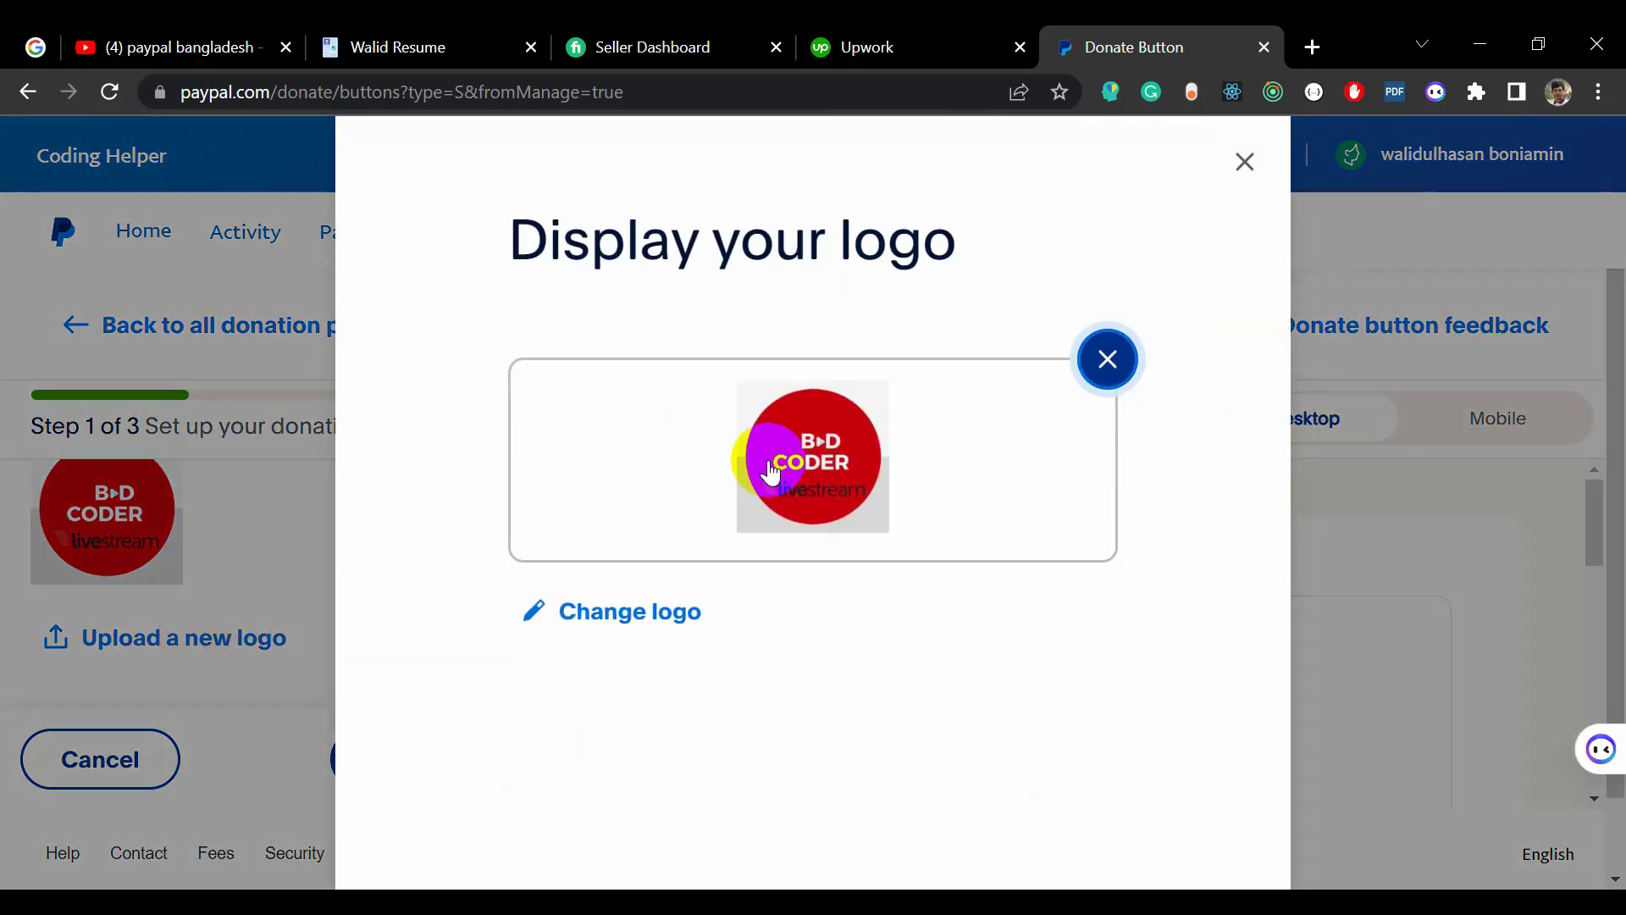
pyautogui.click(1244, 161)
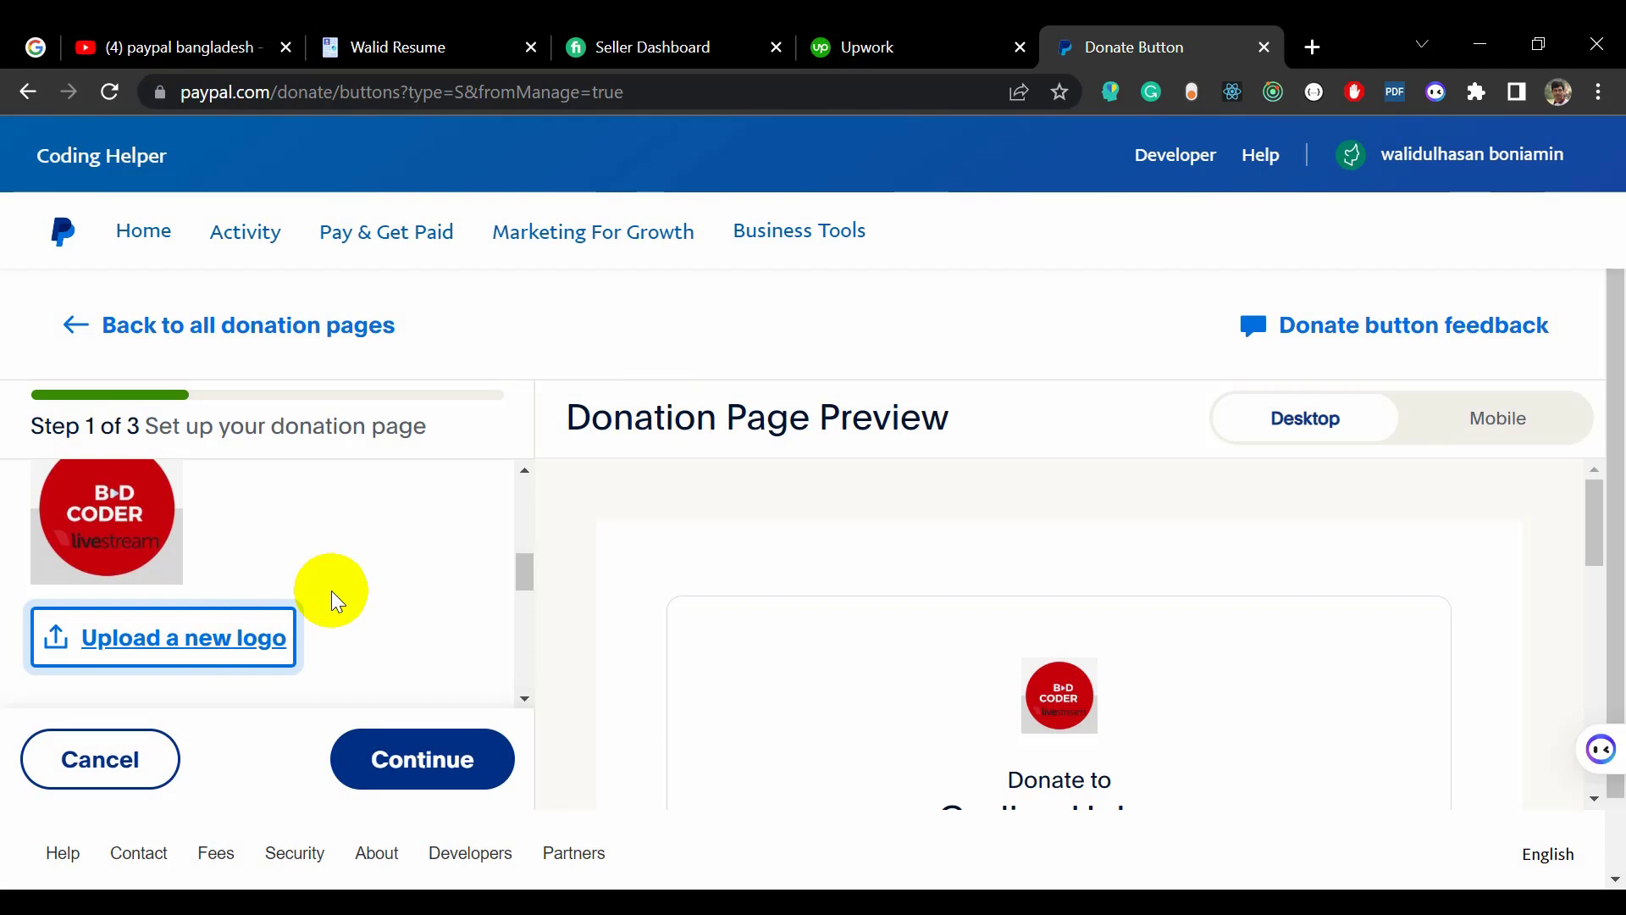
# Step: Enable adding an image to the donation page and open the image upload dialog, leaving the file browser without a choice
pyautogui.scroll(-3, 332, 591)
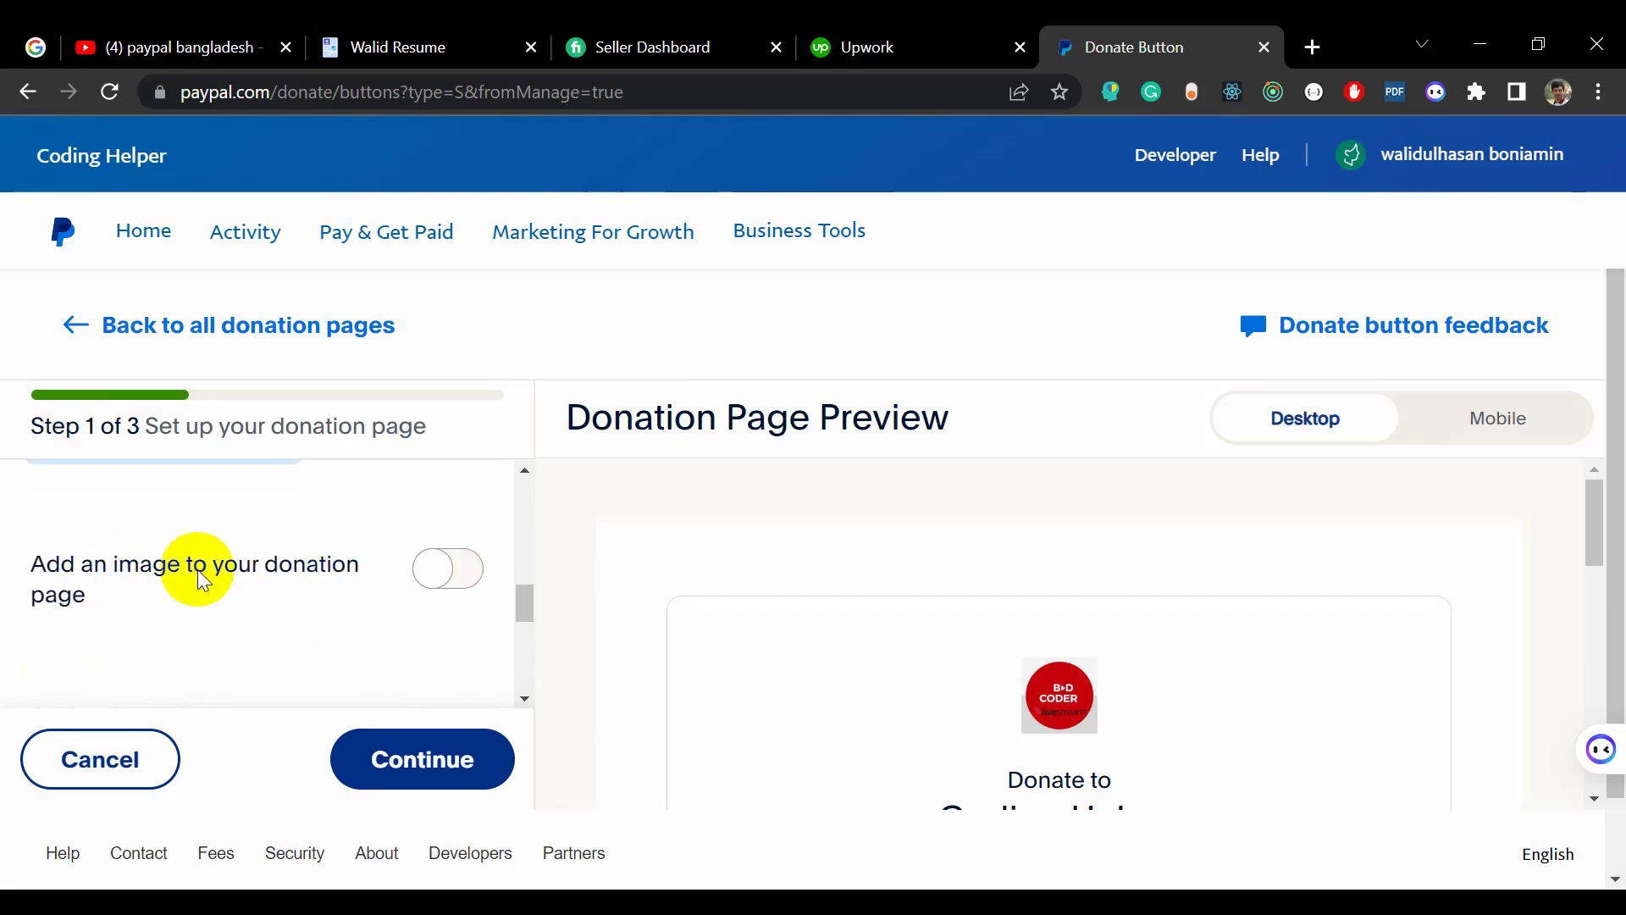
pyautogui.click(447, 576)
pyautogui.scroll(-2, 954, 600)
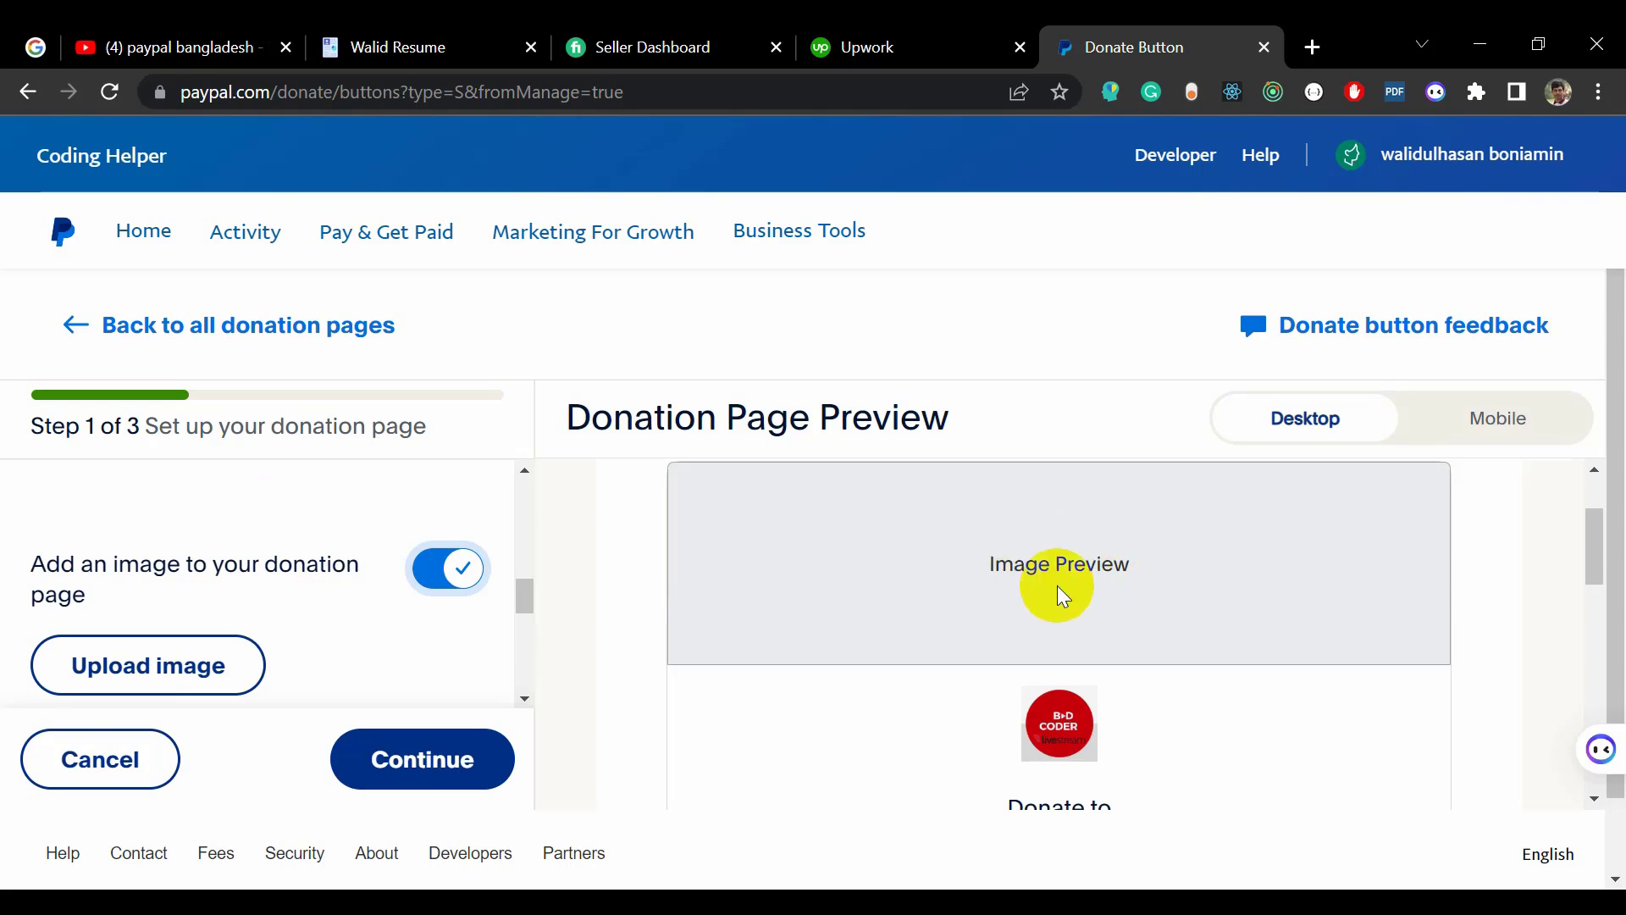
pyautogui.click(134, 672)
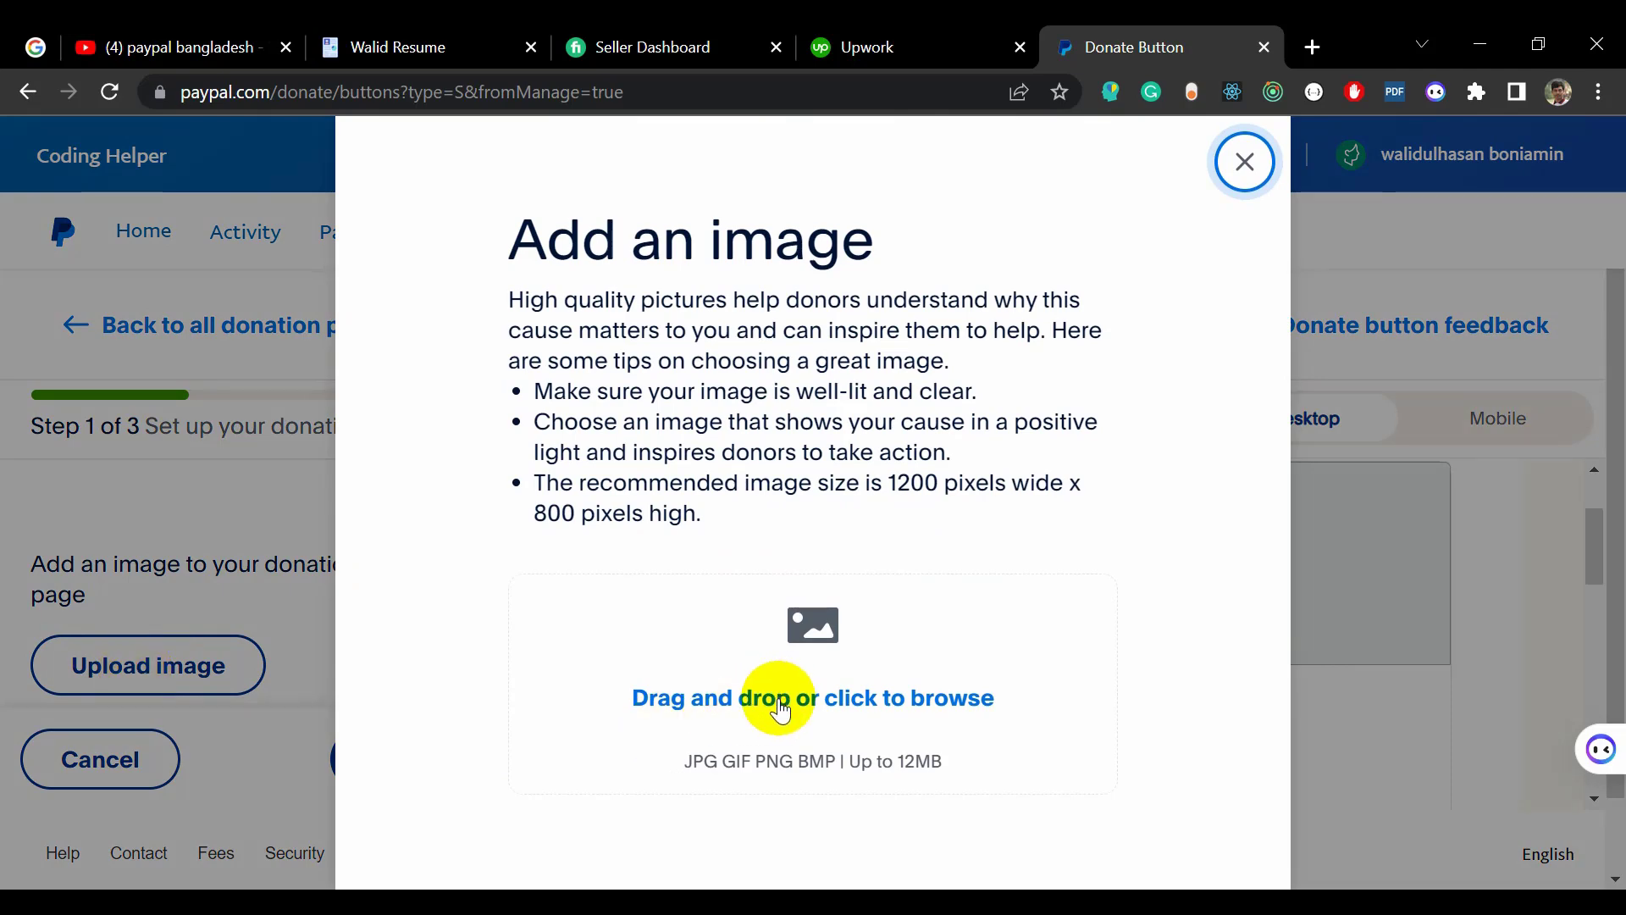
pyautogui.click(779, 703)
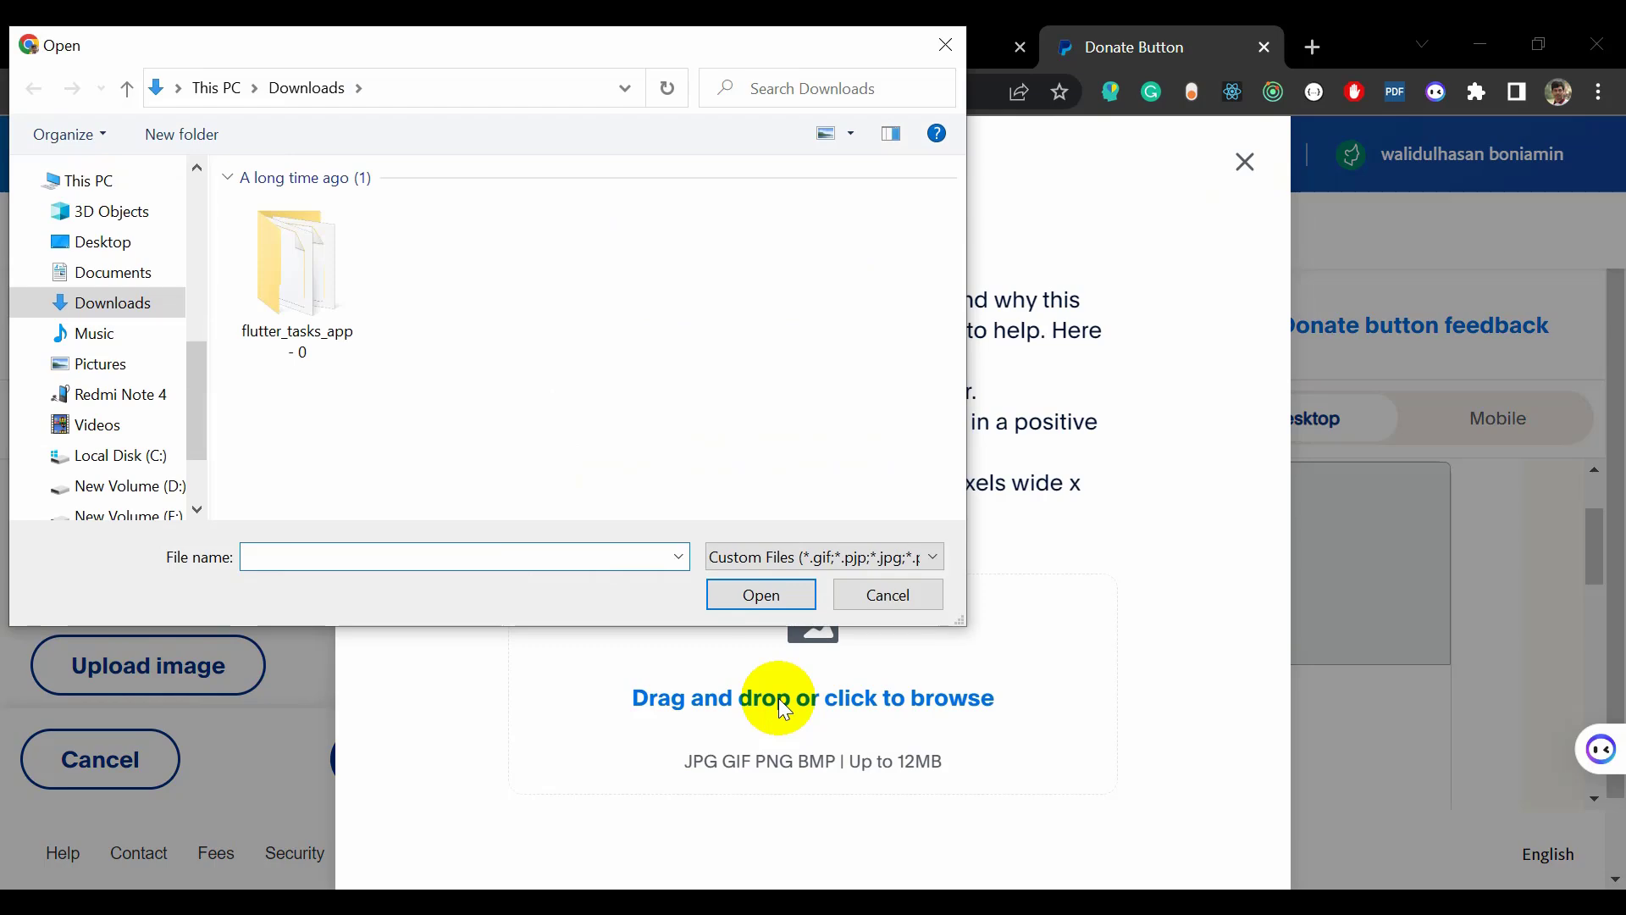
pyautogui.click(945, 44)
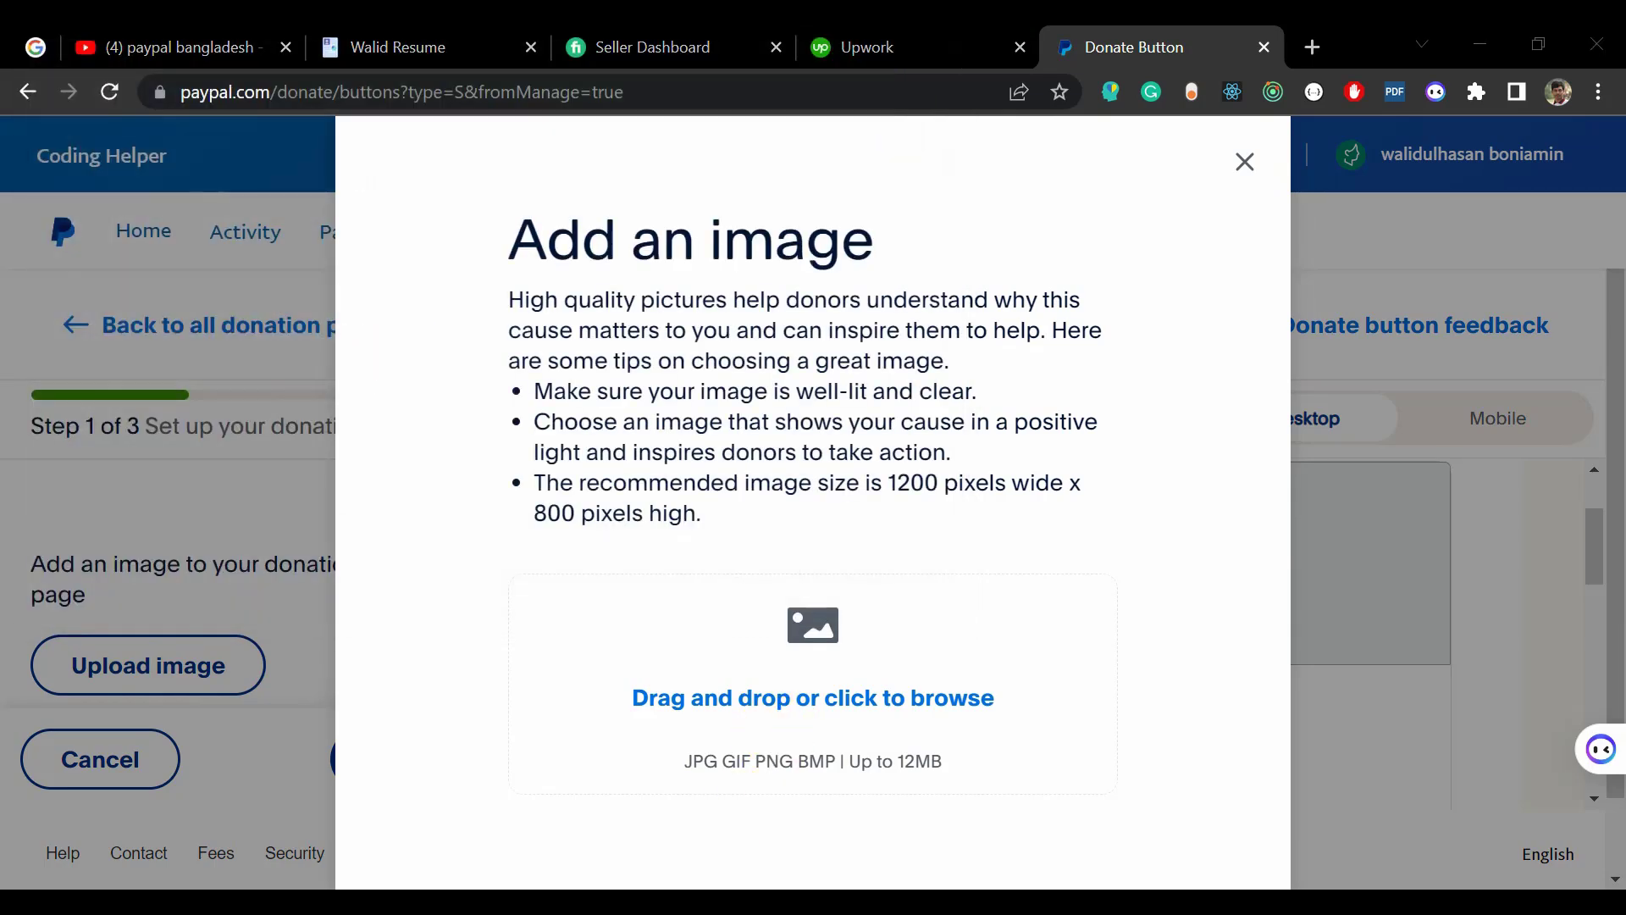
# Step: Add Untitled Photo (2).png from the WHcoder folder as the donation page image, save it and check the page preview
pyautogui.hotkey('alt', 'Tab')
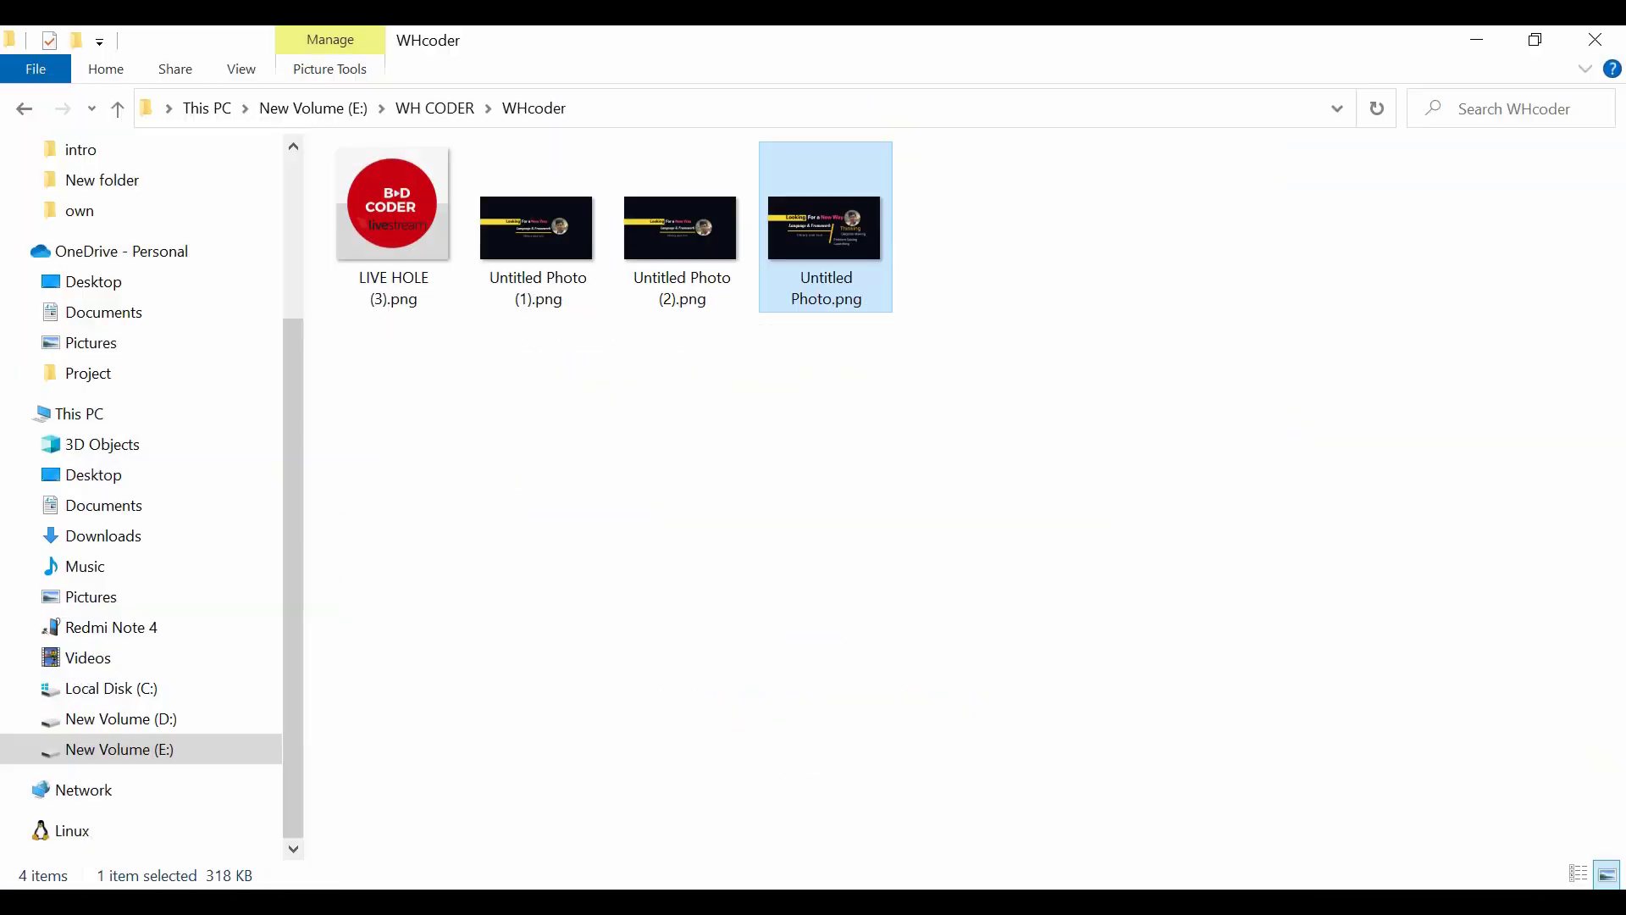
pyautogui.click(684, 241)
pyautogui.moveTo(683, 241); pyautogui.dragTo(741, 747)
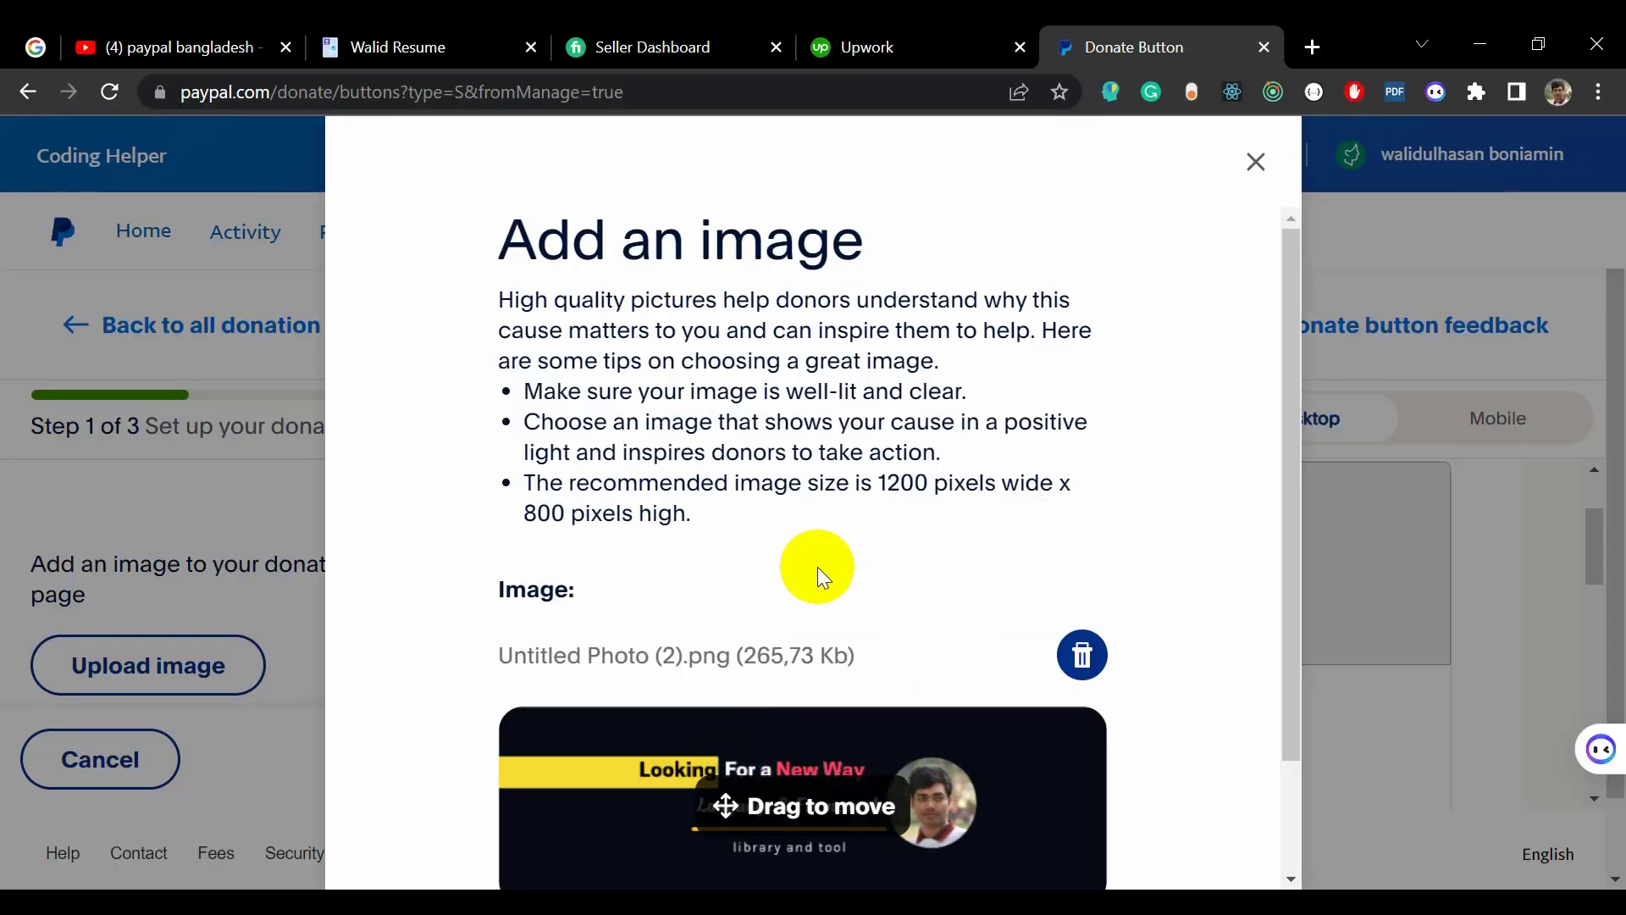
pyautogui.scroll(-2, 818, 573)
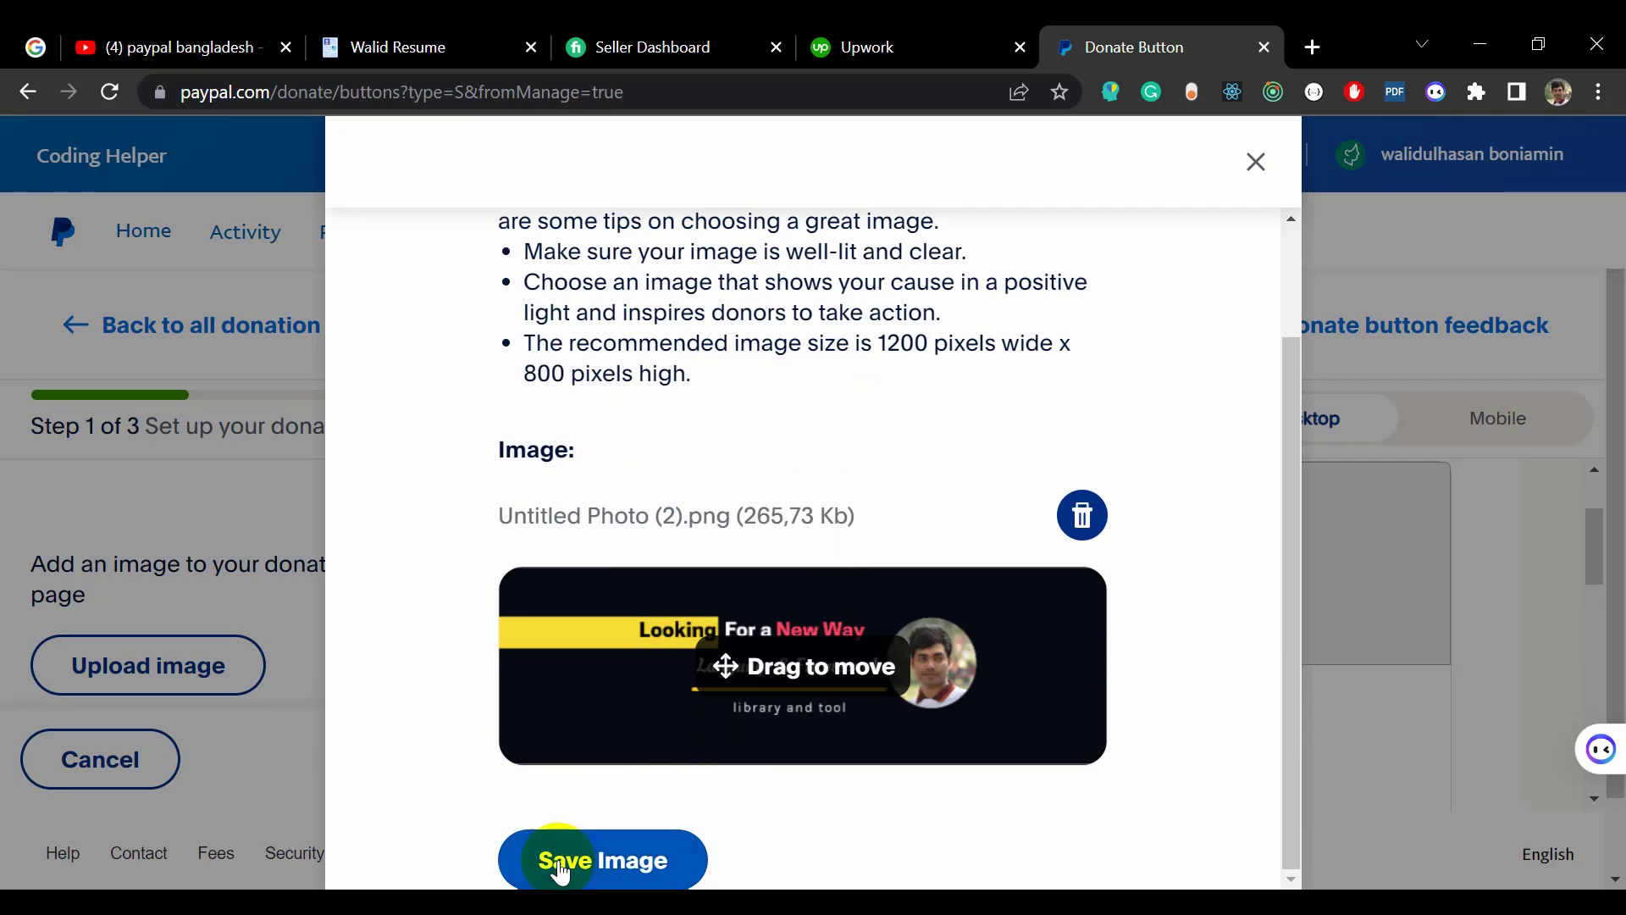
pyautogui.click(605, 873)
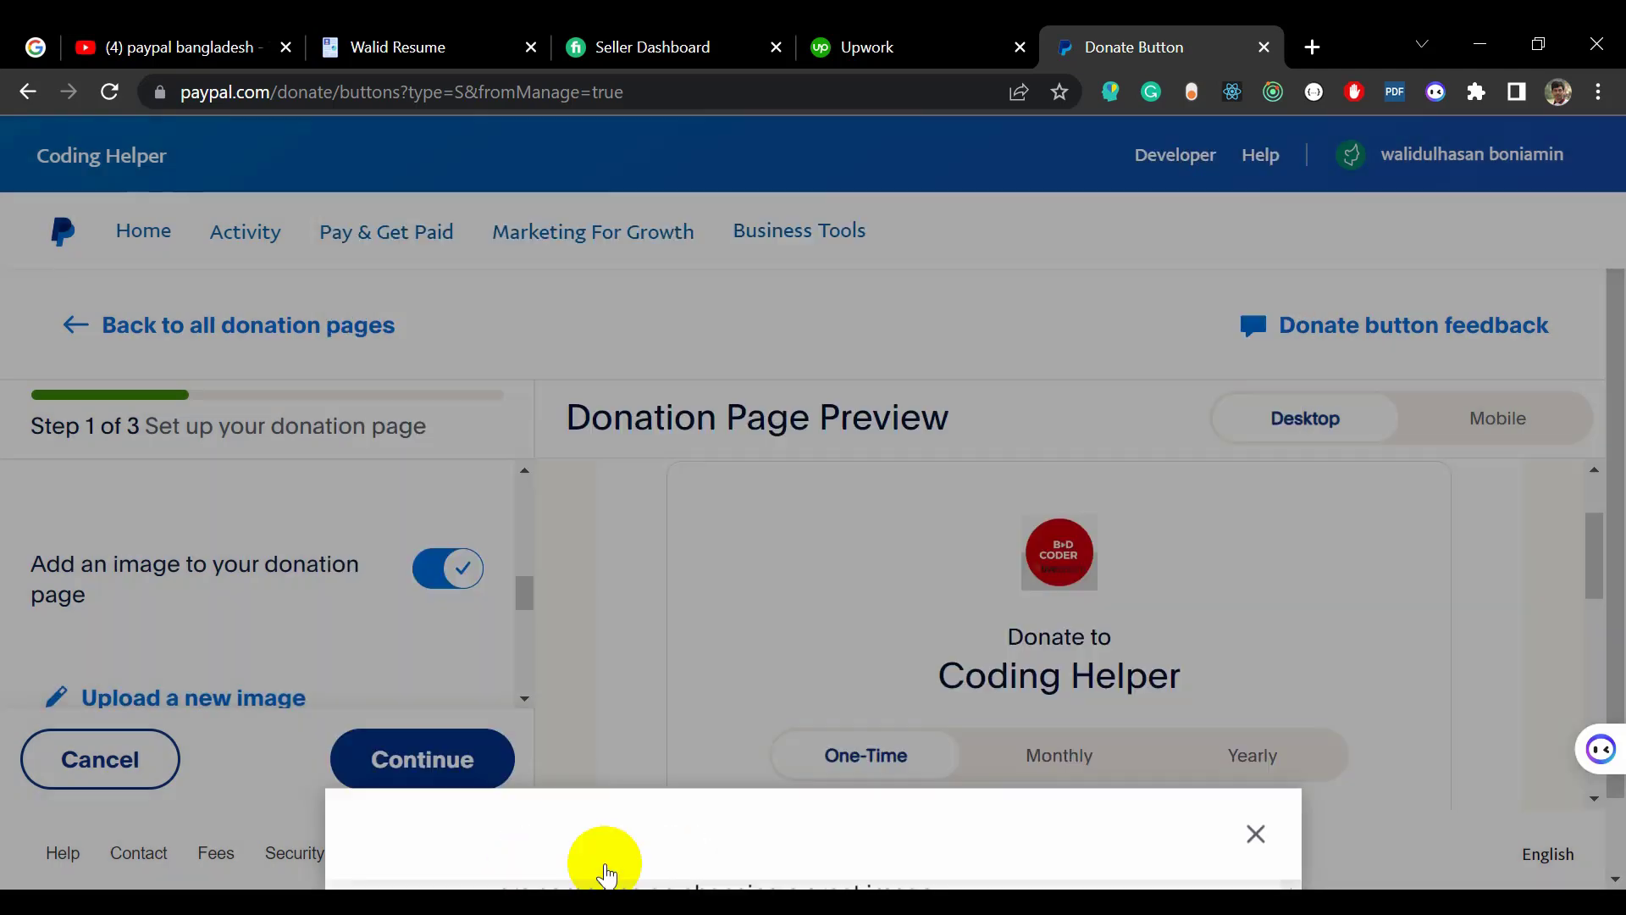
pyautogui.scroll(-1, 606, 869)
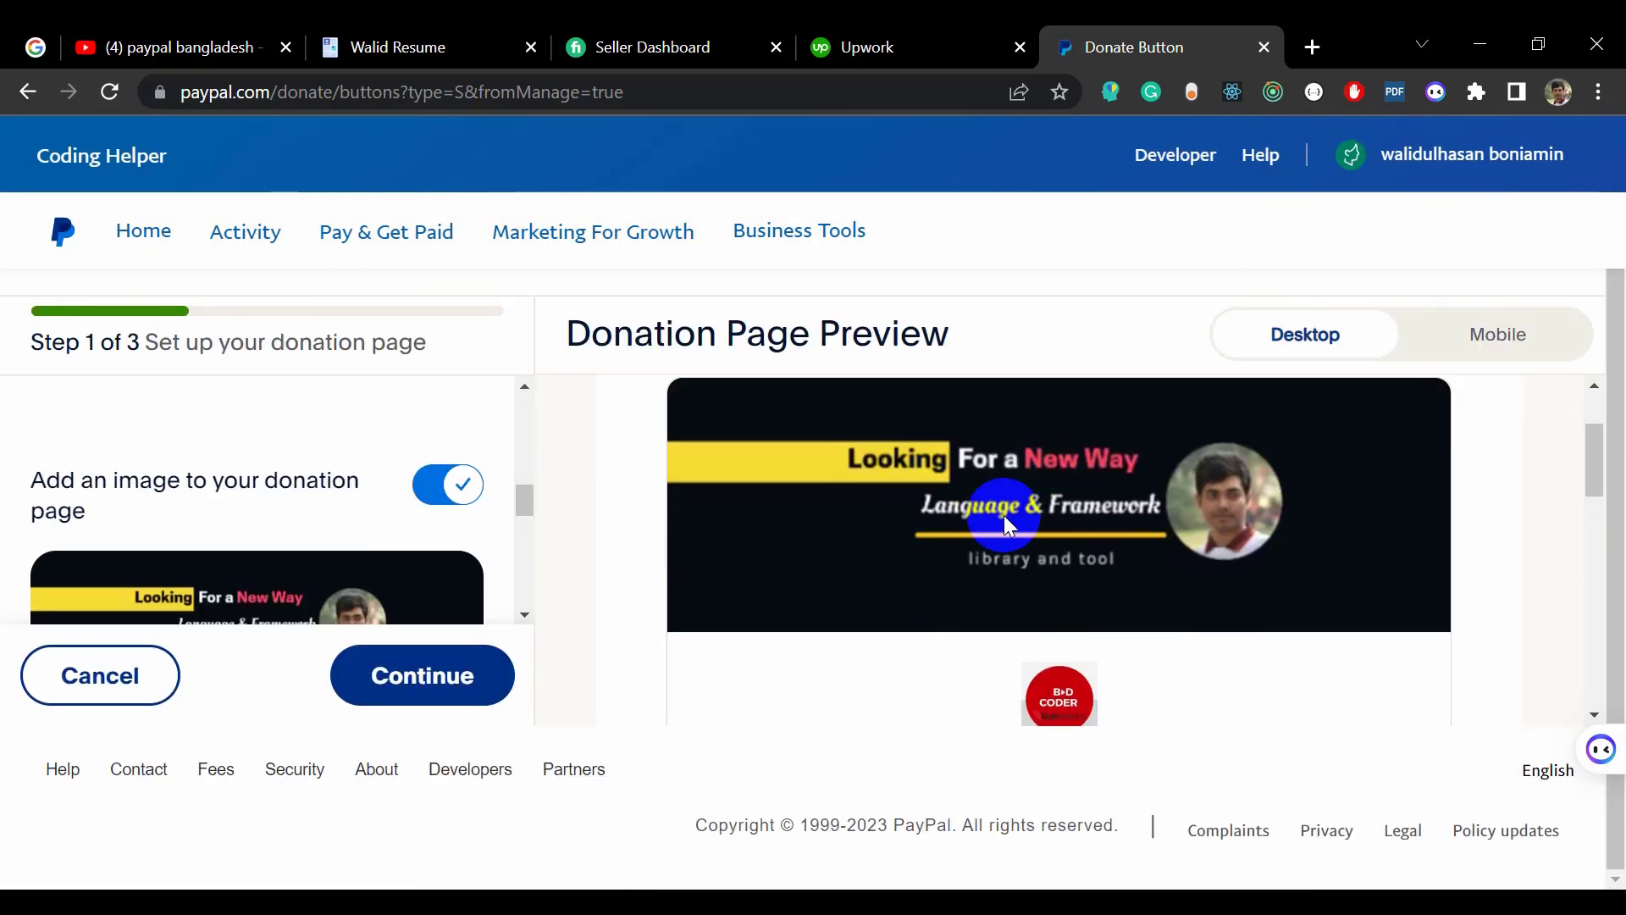
pyautogui.scroll(-3, 997, 498)
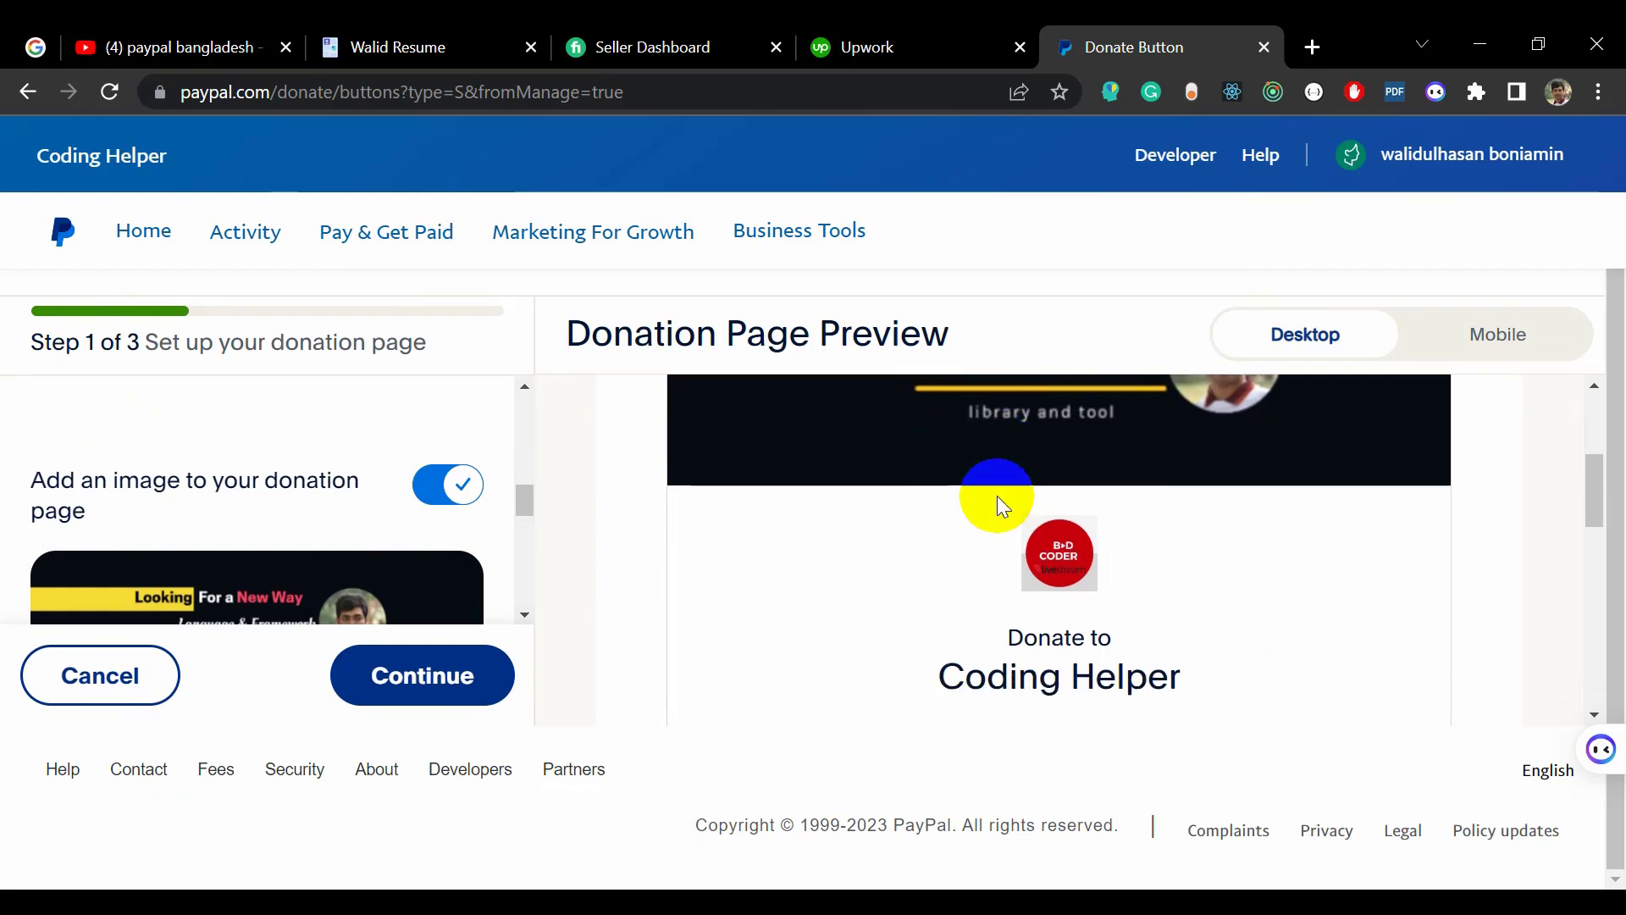
pyautogui.scroll(-2, 998, 505)
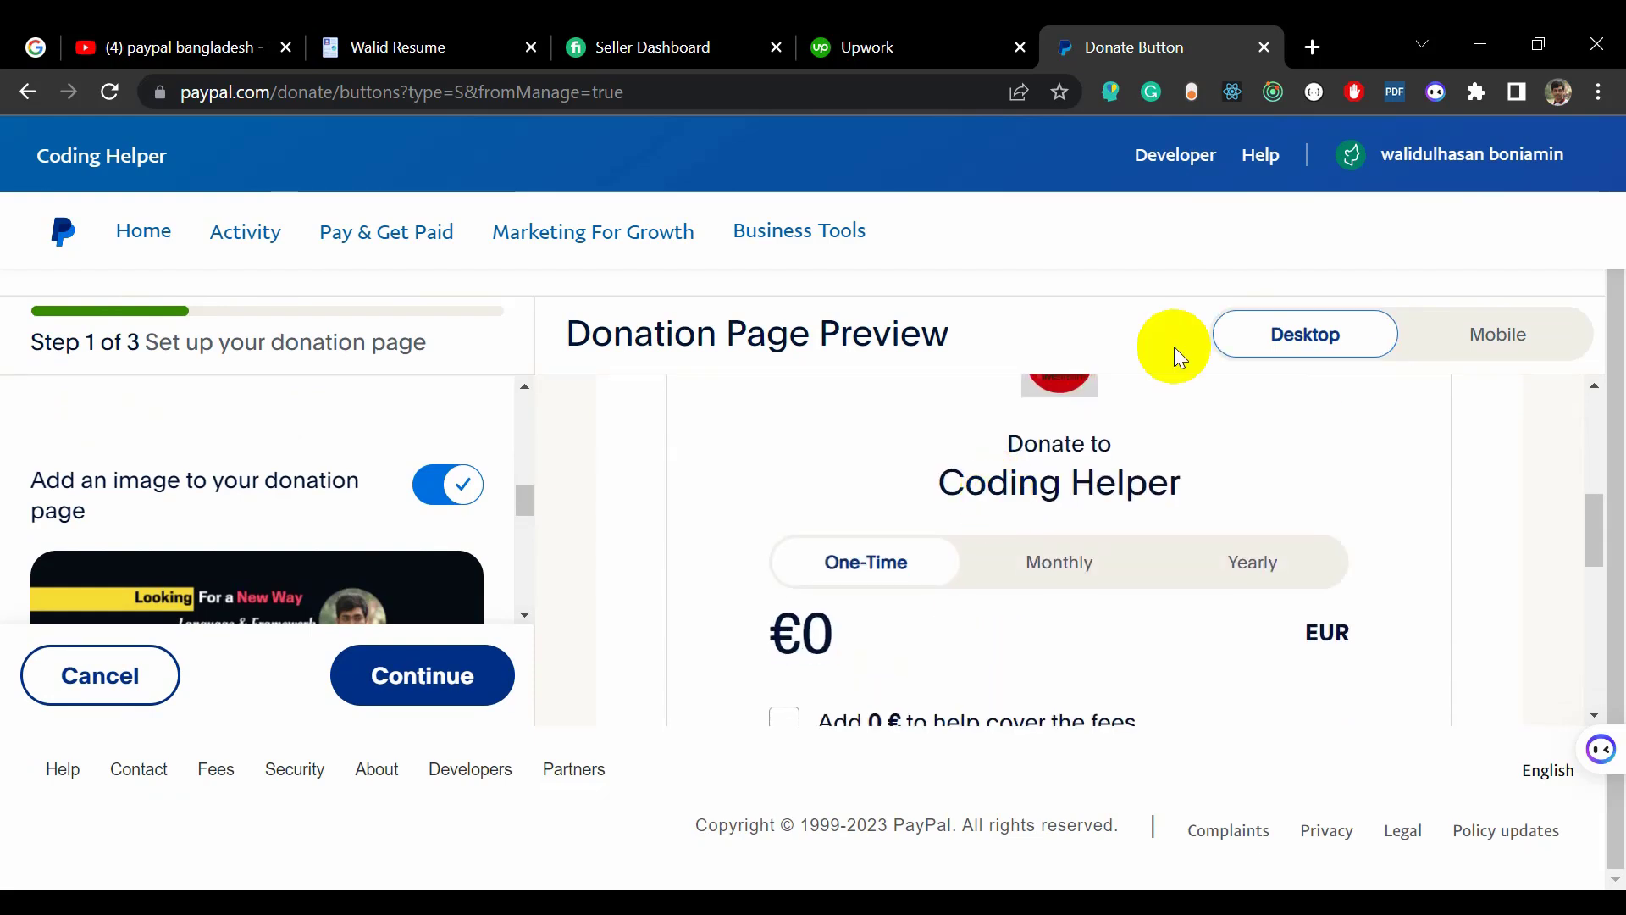
# Step: Enter the purpose "Coding is making coding education accessible for all. Create a more diverse tech industry by supporting our mission." and continue to donation details
pyautogui.scroll(-5, 280, 536)
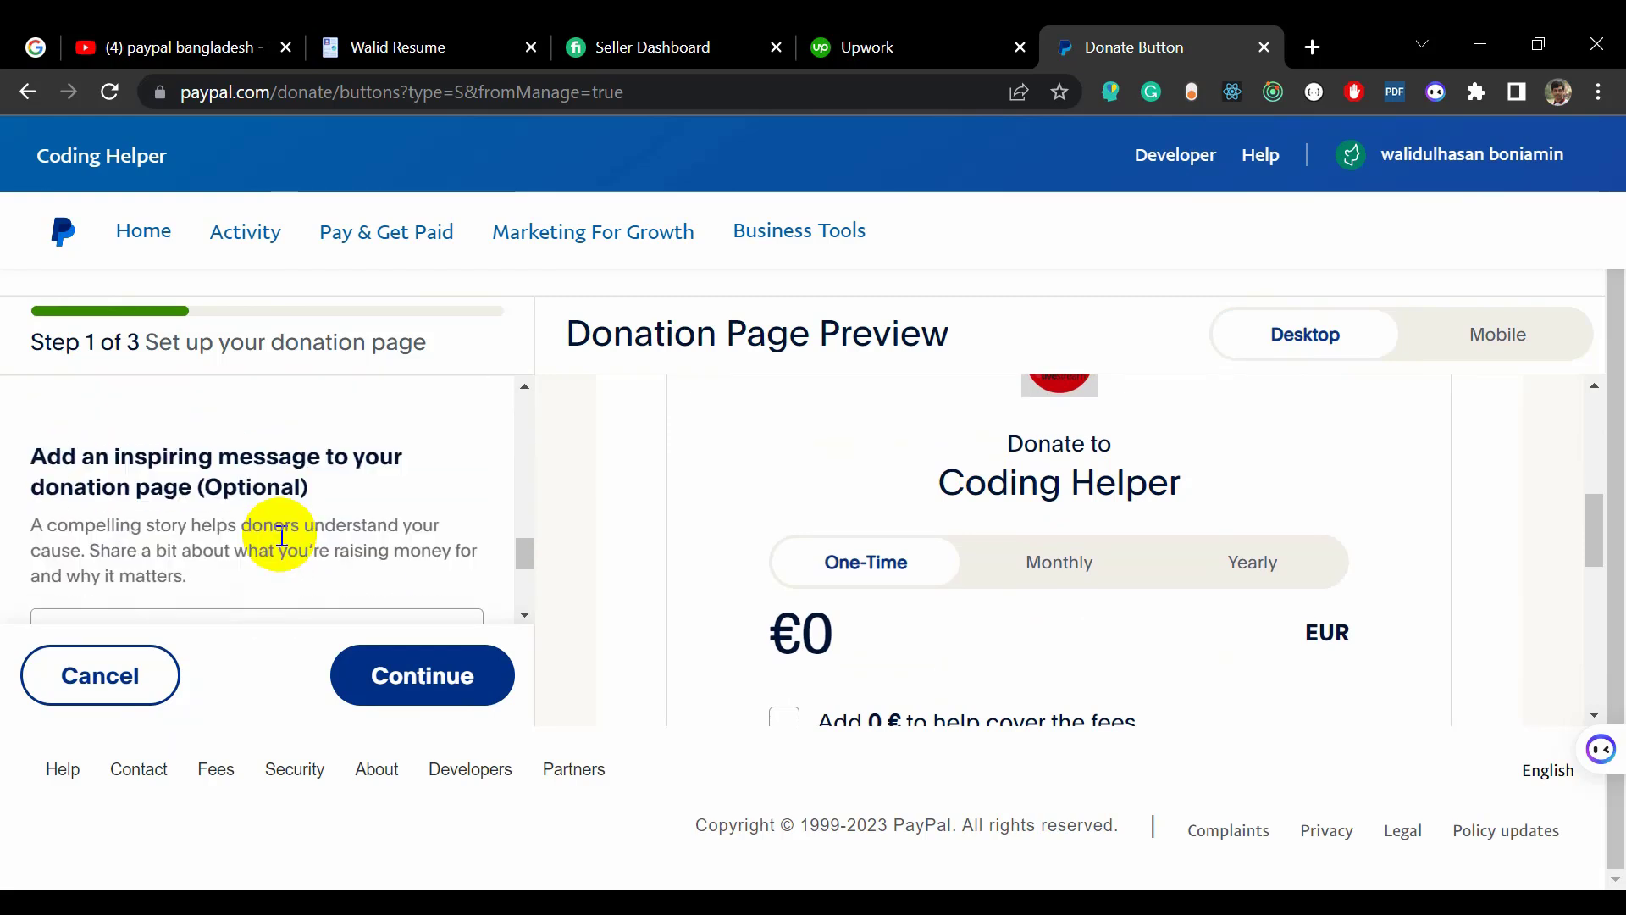
pyautogui.scroll(-1, 280, 536)
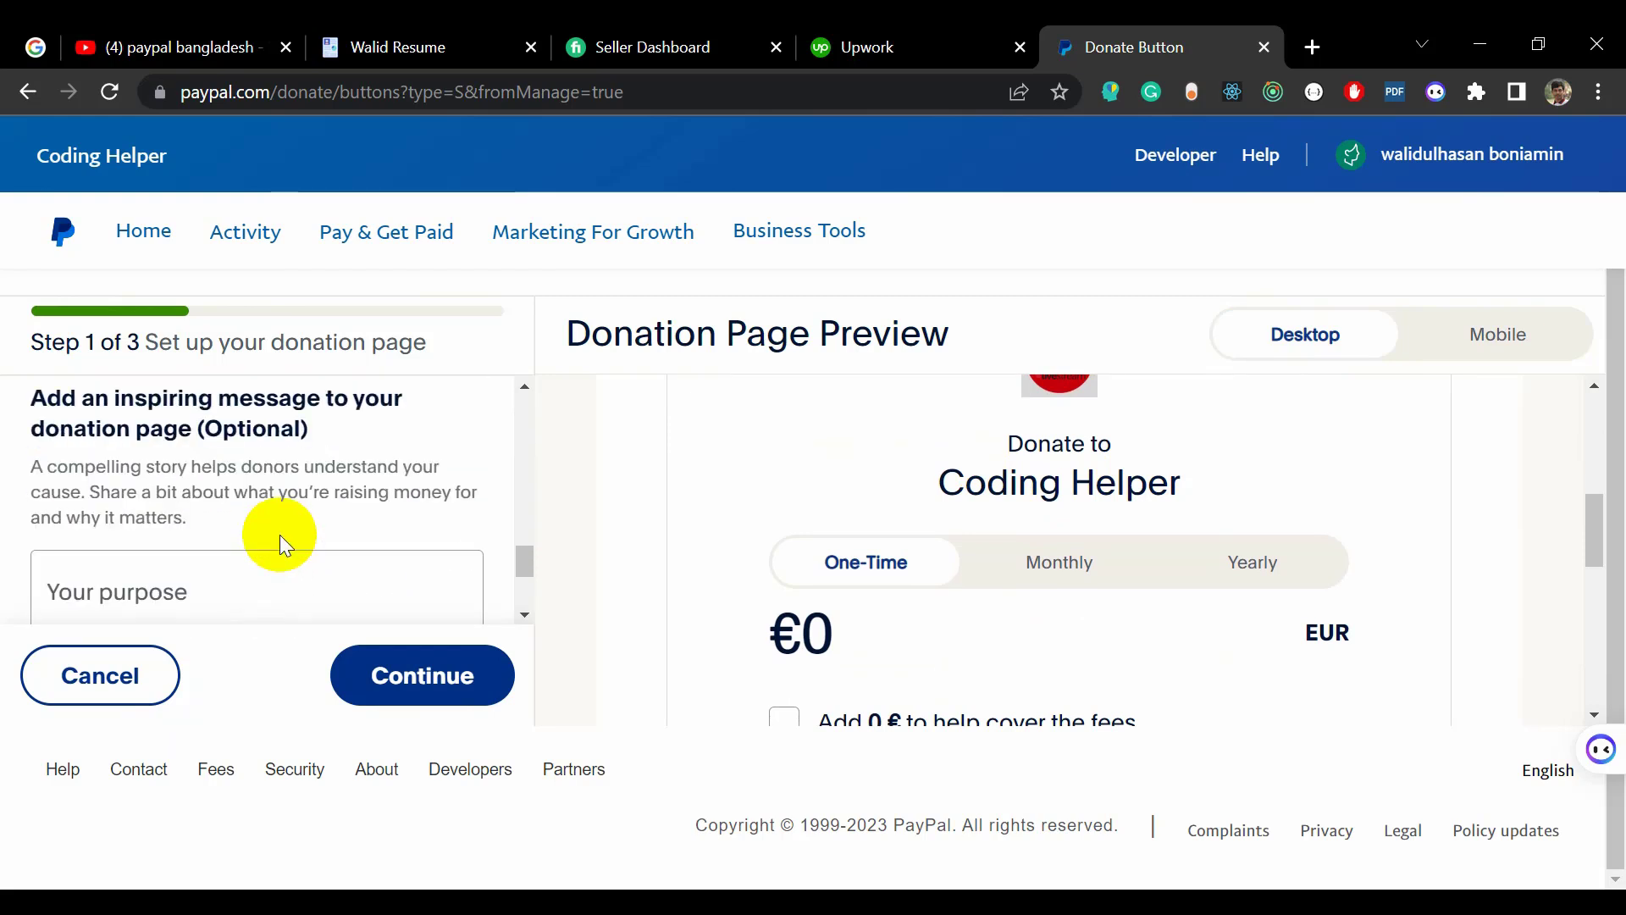
pyautogui.scroll(-1, 181, 493)
pyautogui.click(158, 504)
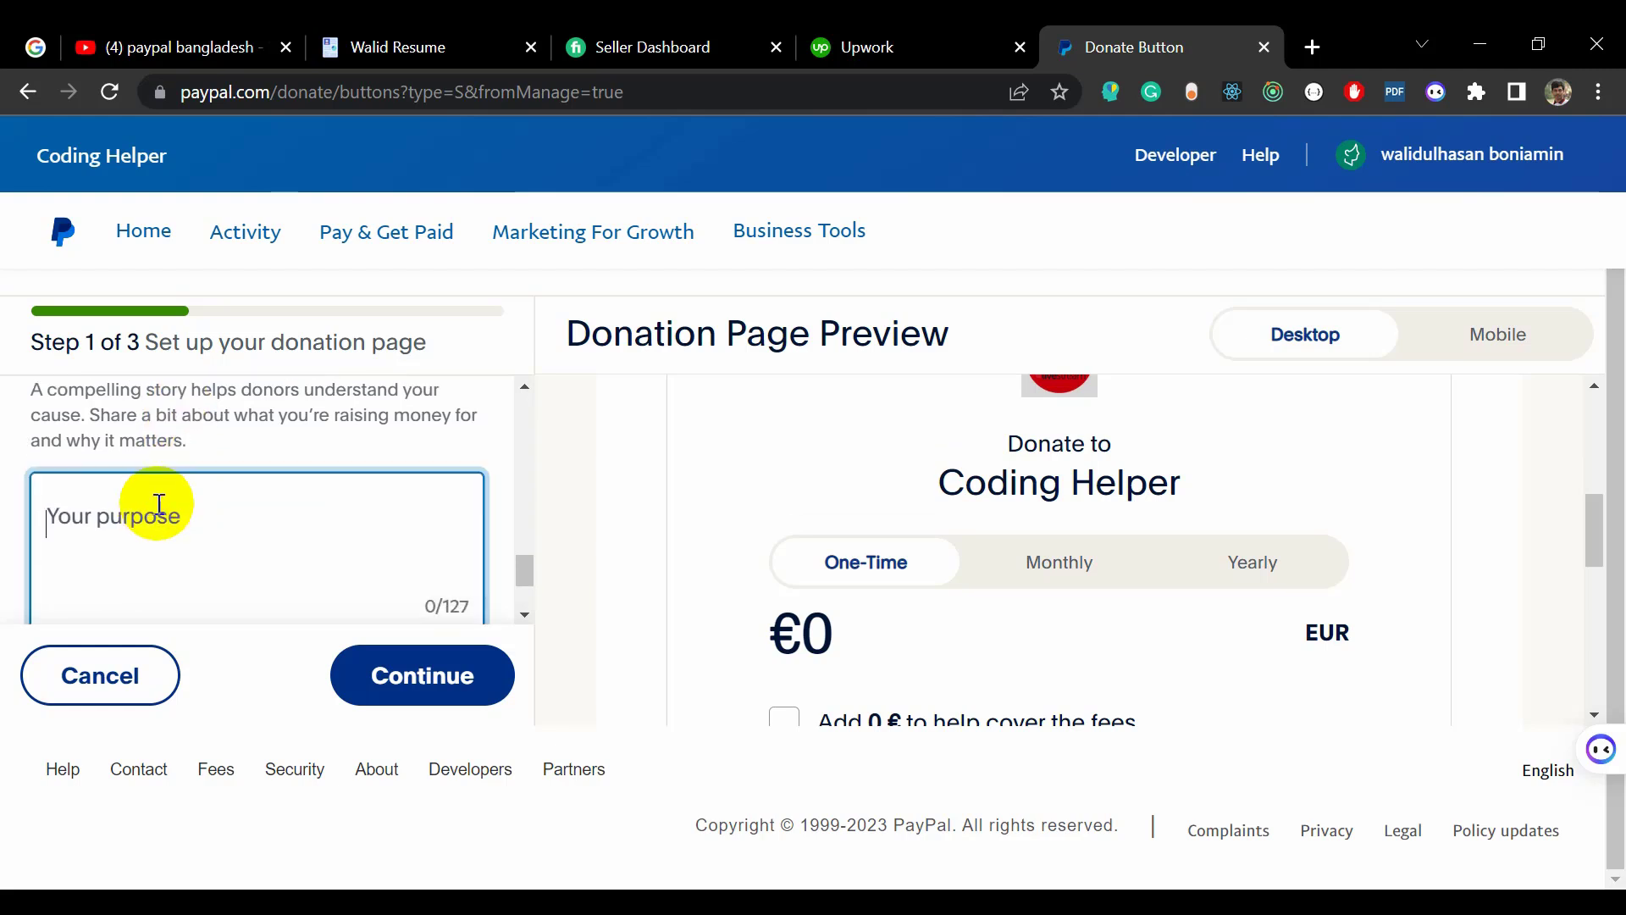
pyautogui.write('Coding is making coding education accessible for all. Create a more diverse tech industry by supporting our mission.')
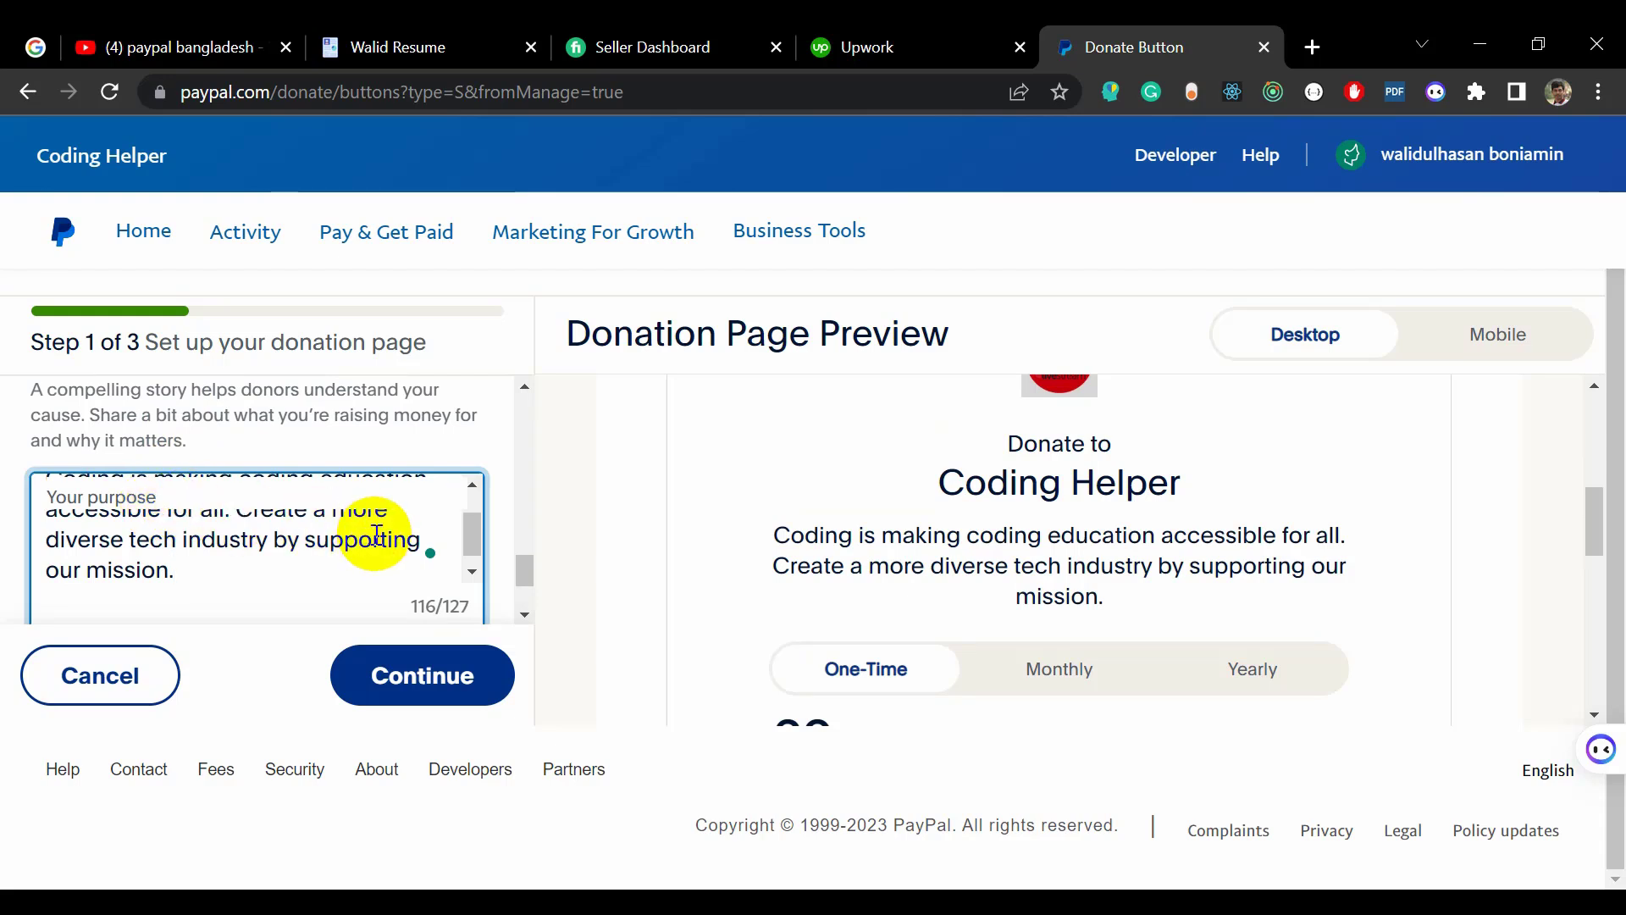
pyautogui.click(622, 511)
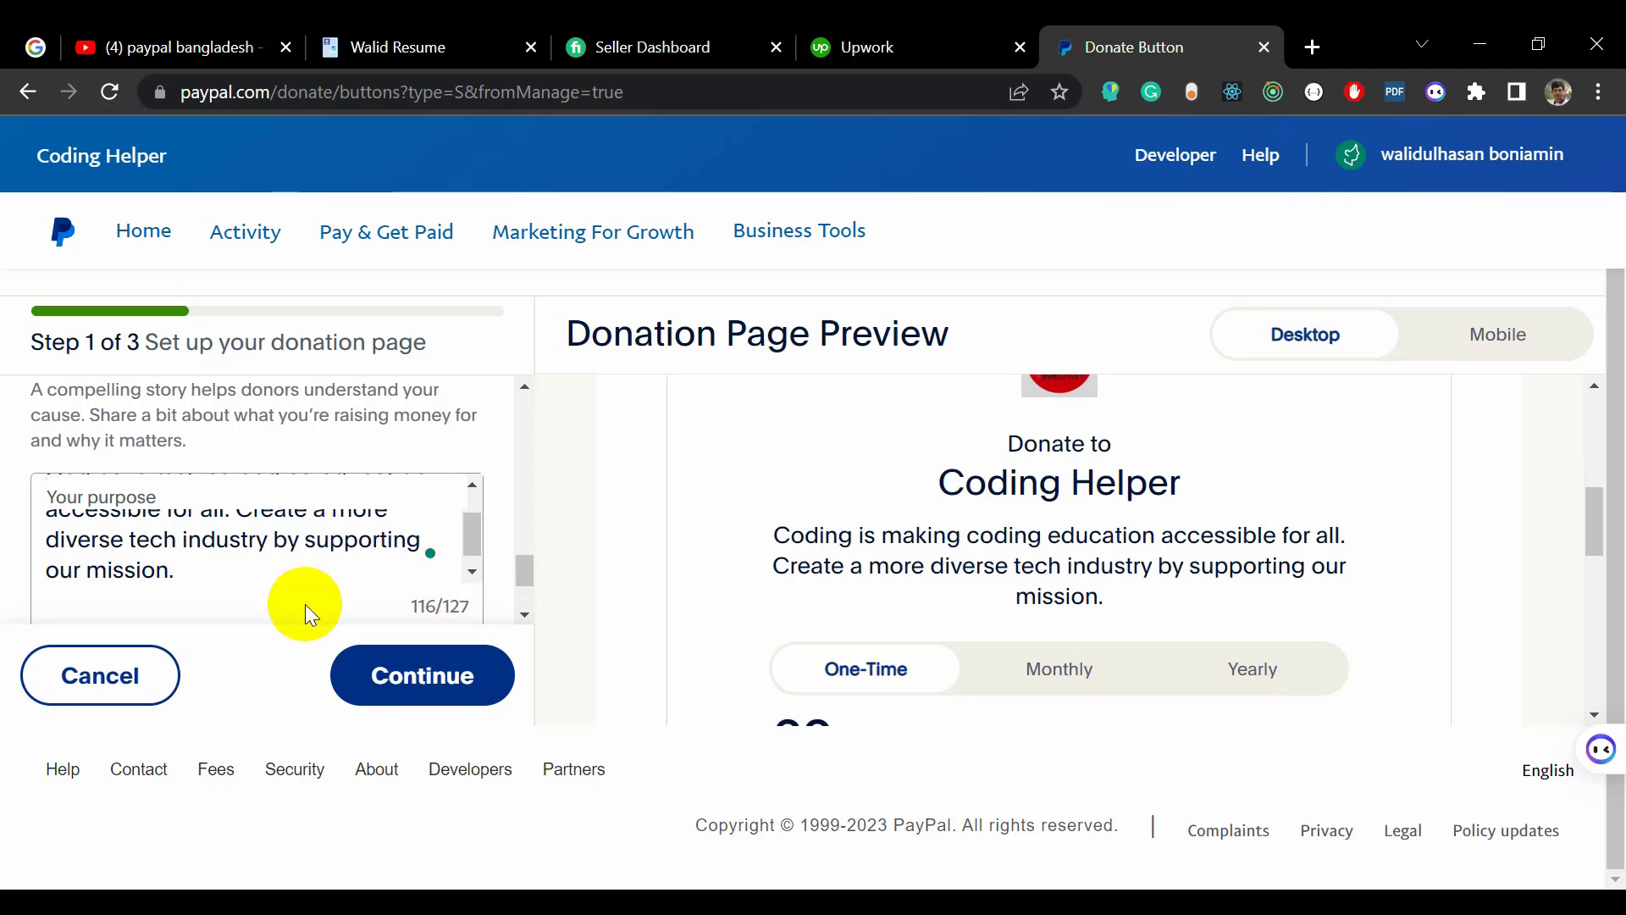
pyautogui.scroll(-2, 345, 563)
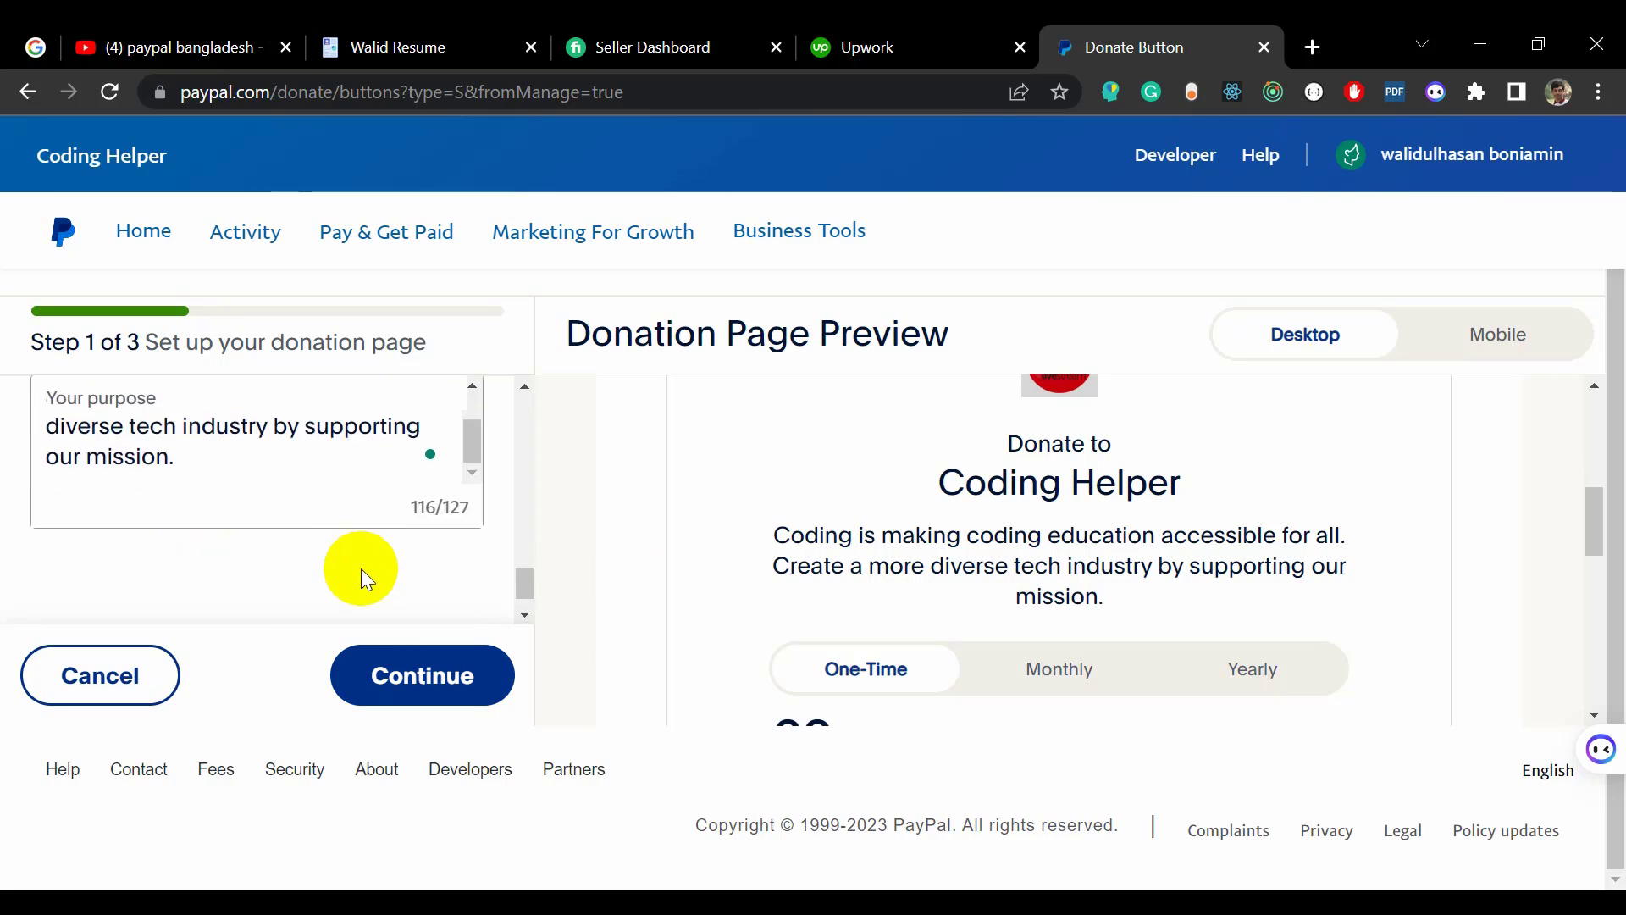
pyautogui.click(424, 703)
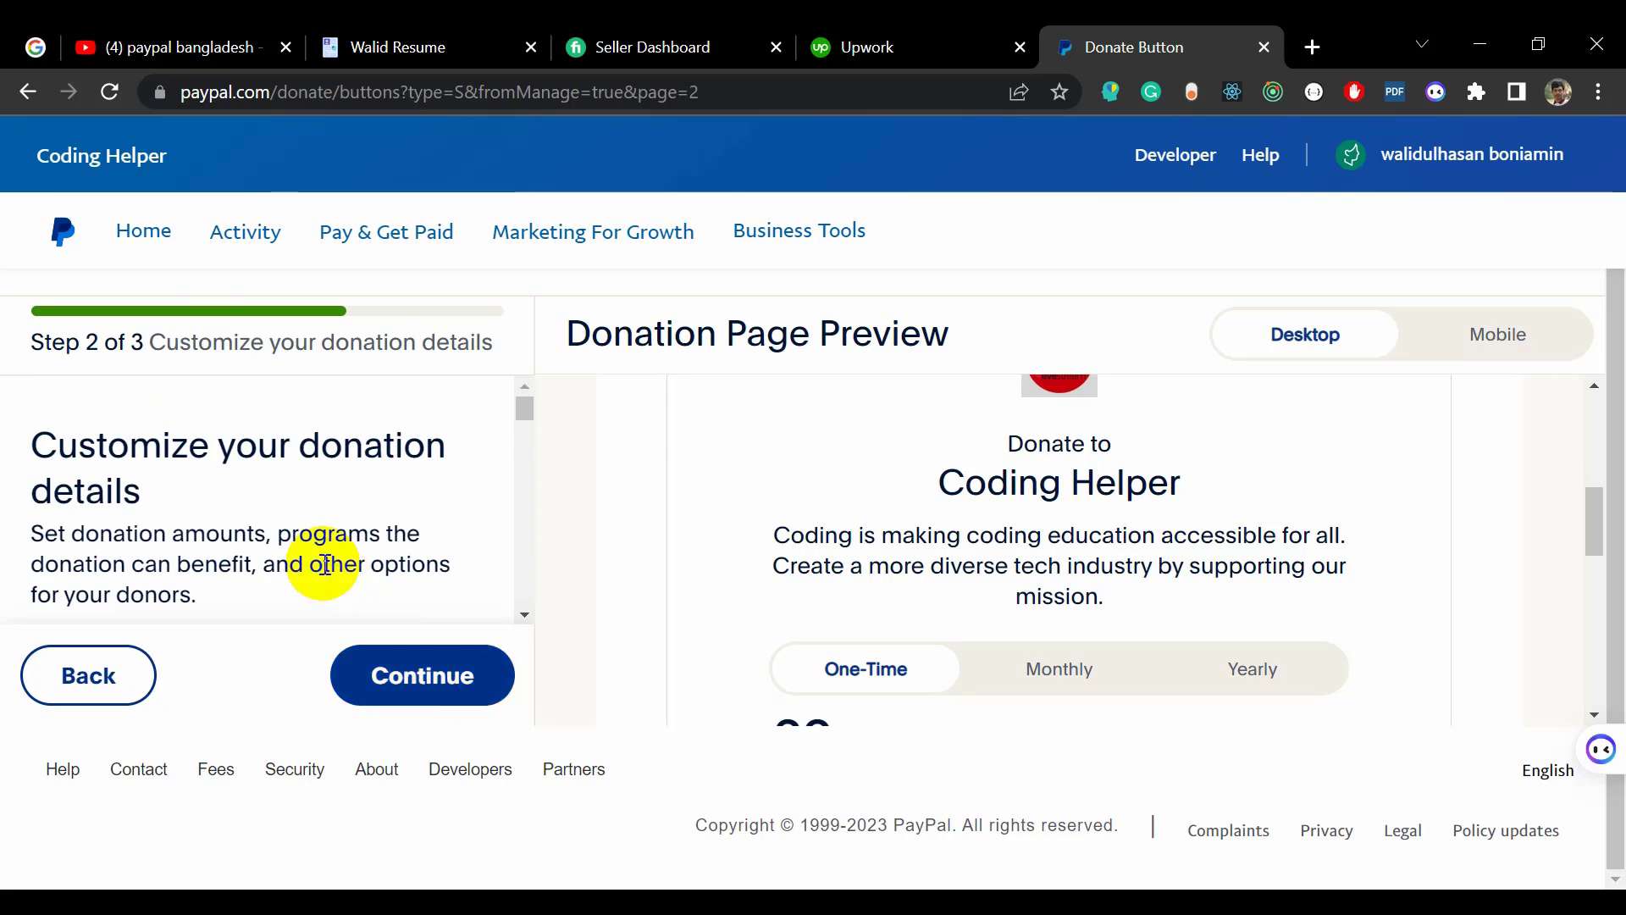
# Step: Look through the currencies available for receiving donations and set the currency to USD
pyautogui.scroll(-1, 324, 564)
pyautogui.scroll(-3, 323, 563)
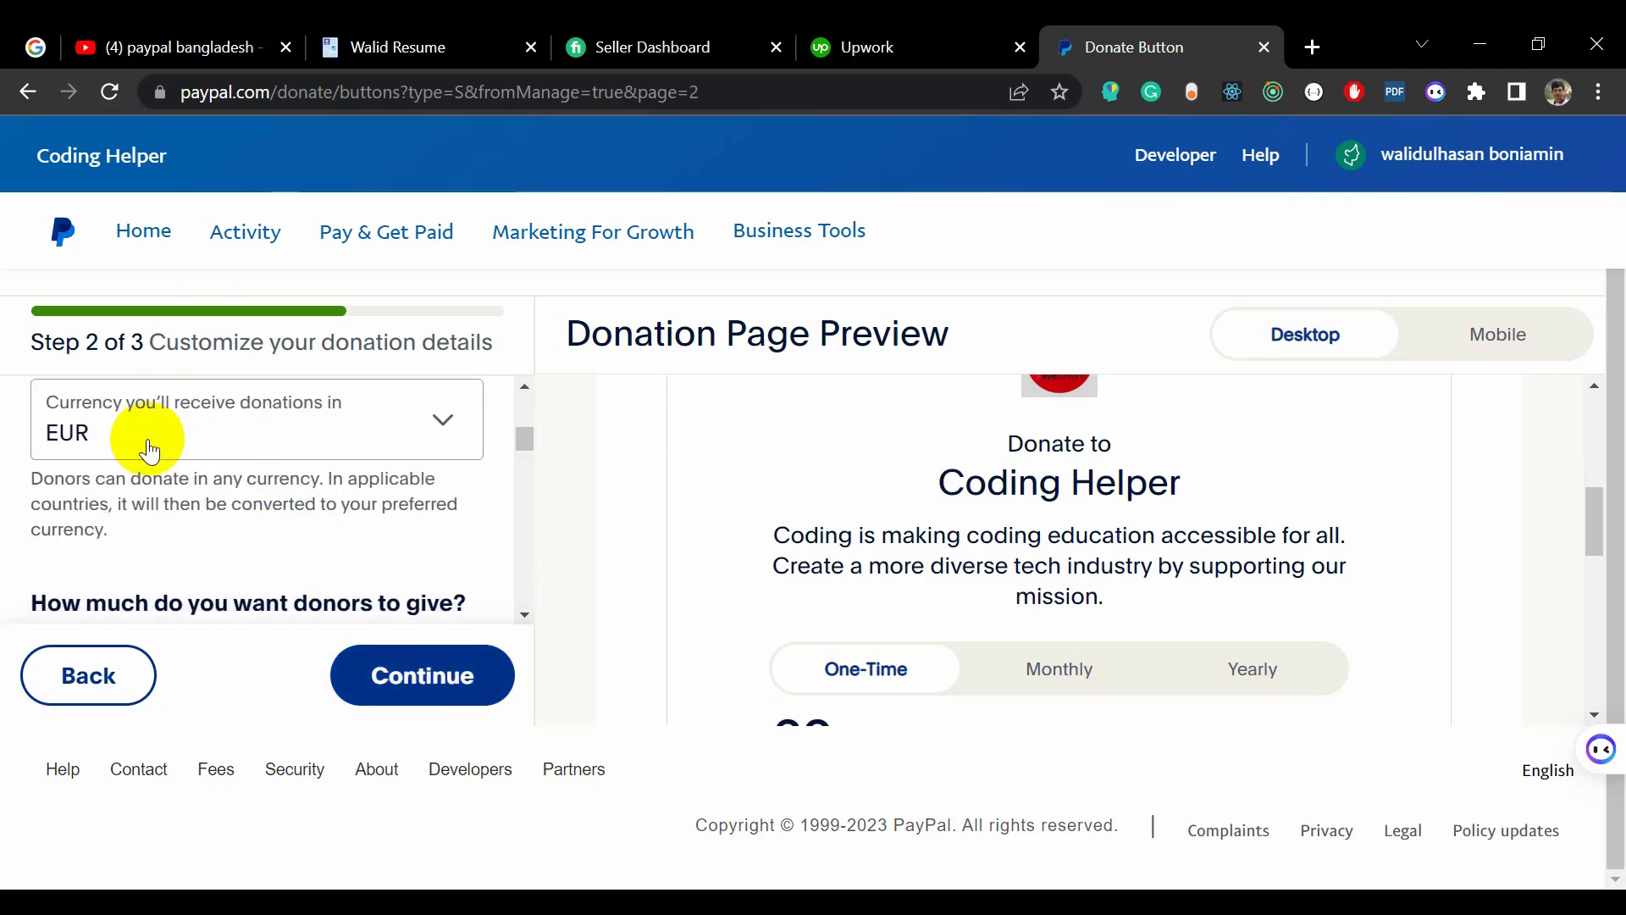
pyautogui.click(437, 427)
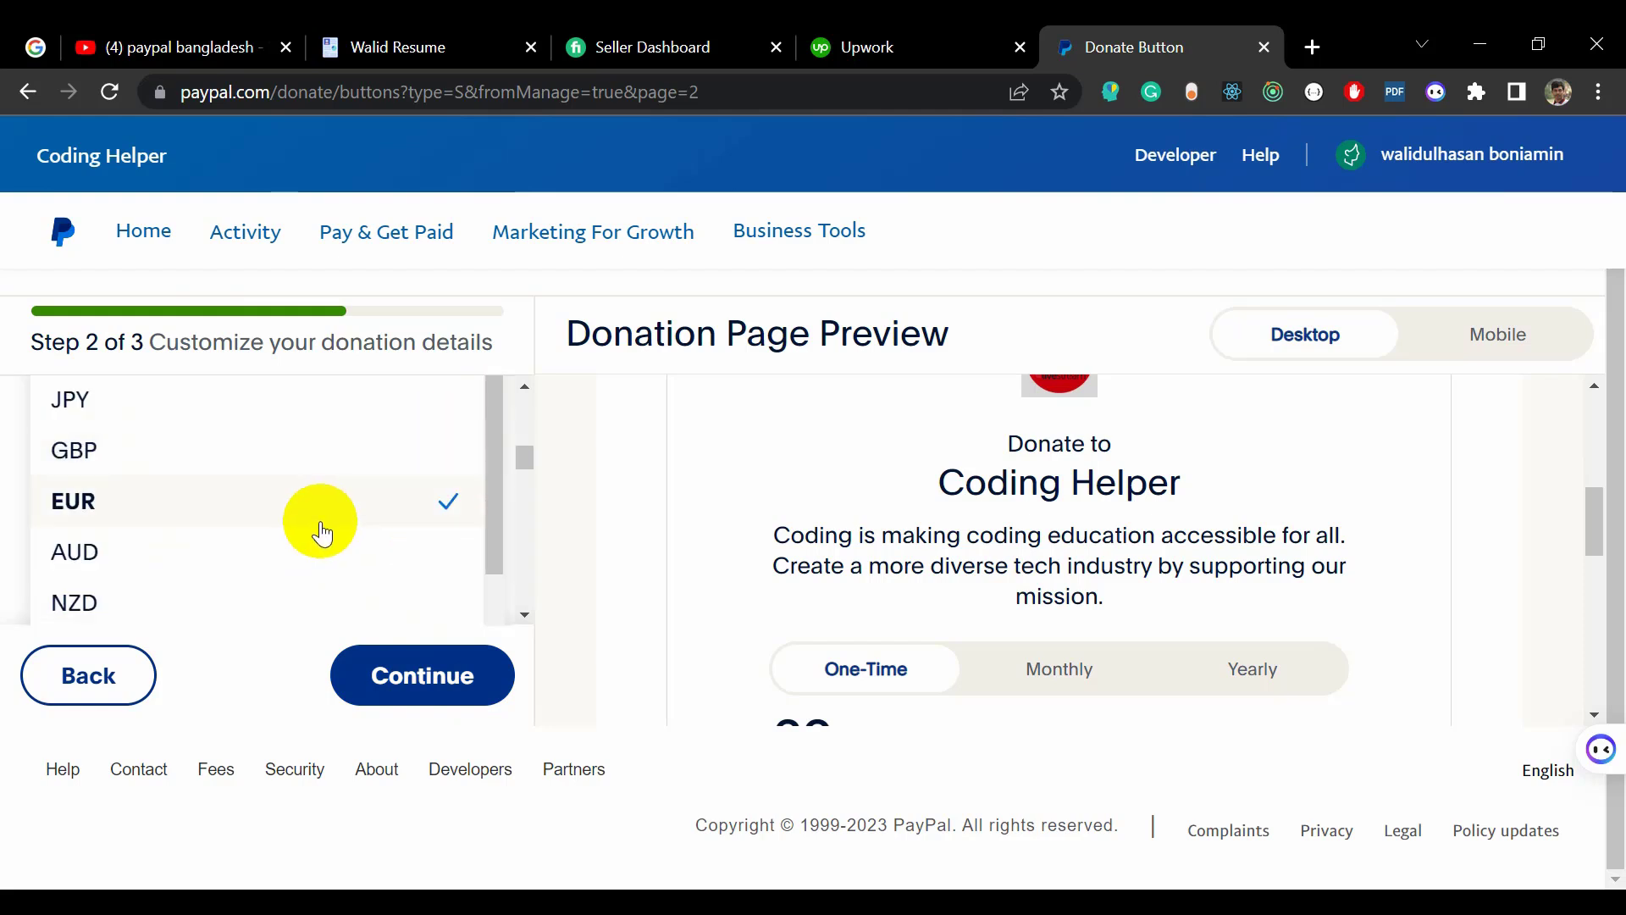
pyautogui.scroll(-3, 322, 532)
pyautogui.scroll(3, 322, 532)
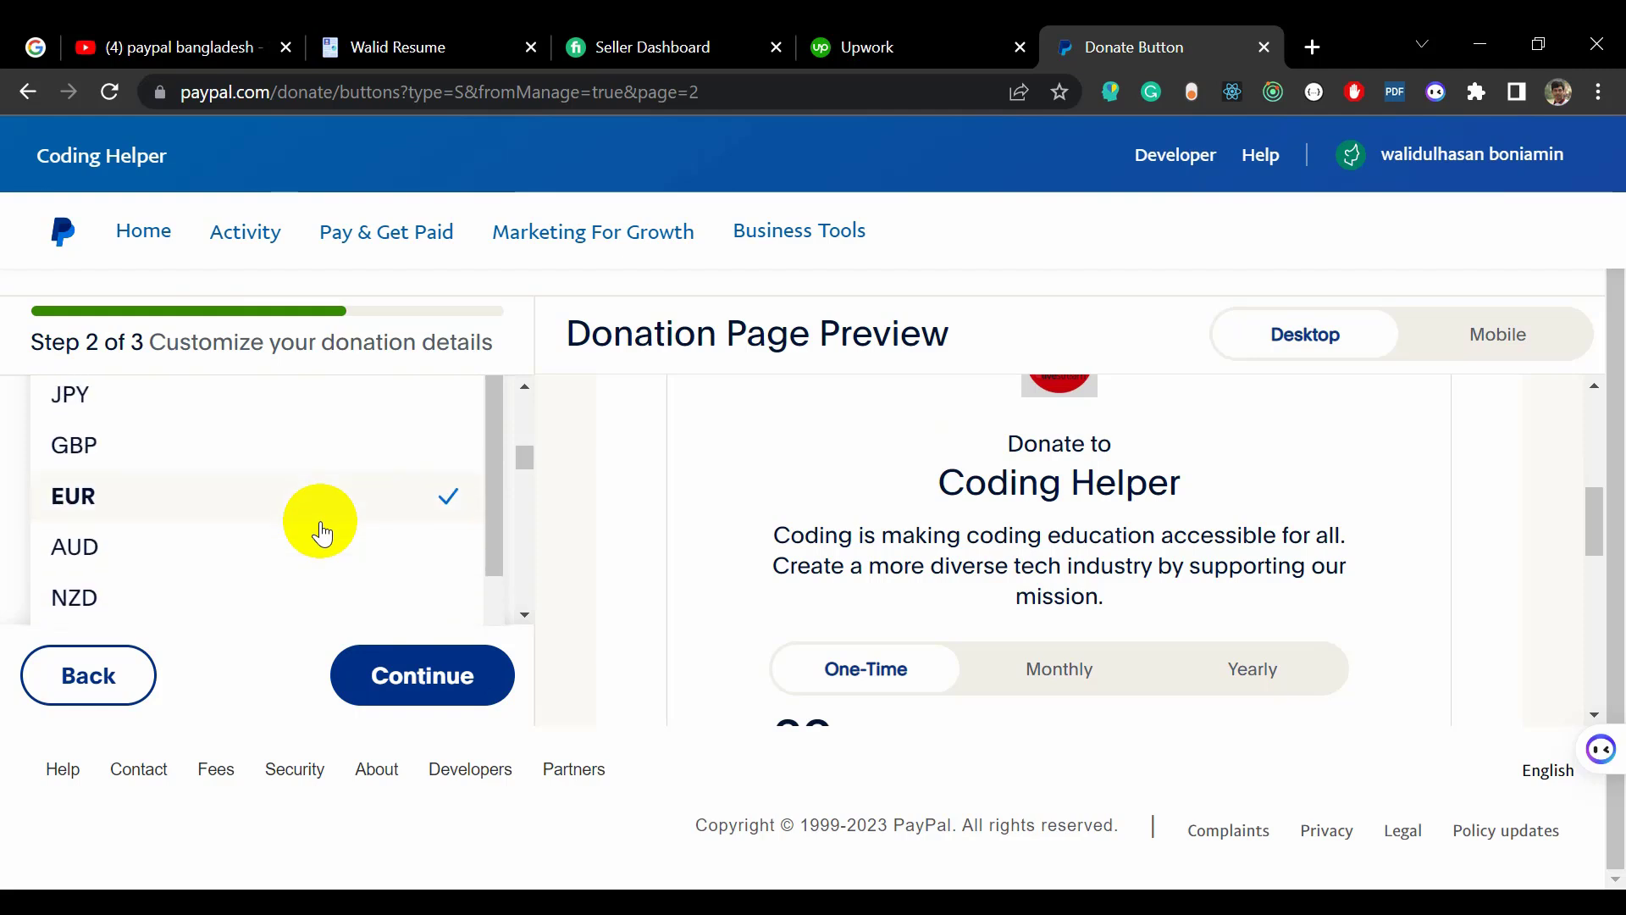
pyautogui.scroll(-10, 321, 532)
pyautogui.scroll(-1, 322, 532)
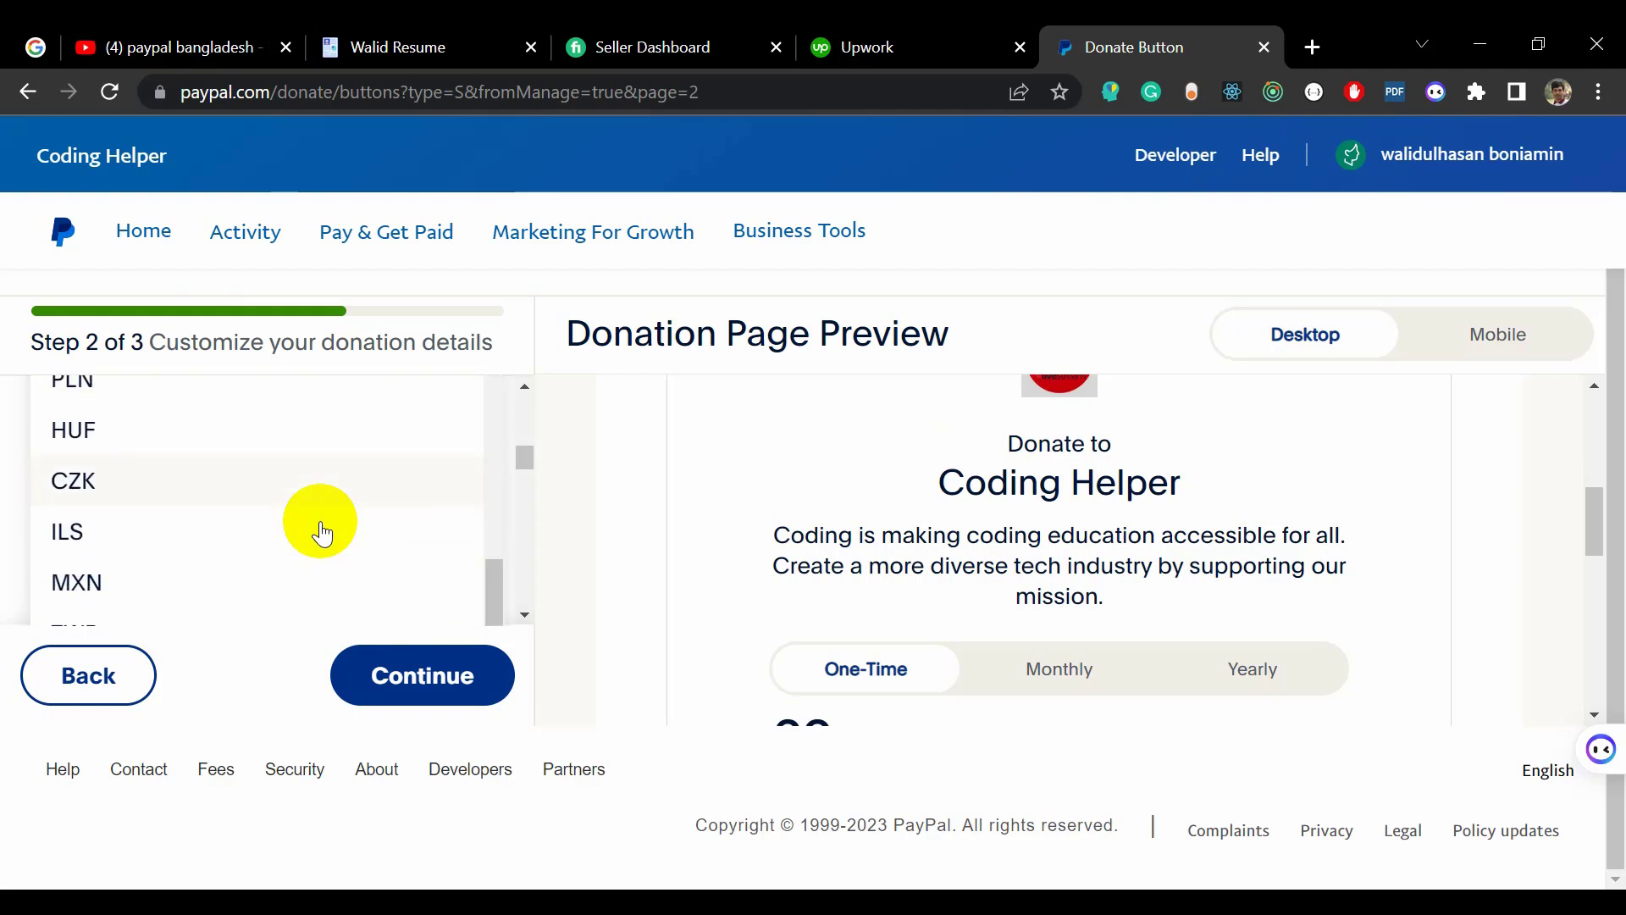
pyautogui.scroll(15, 322, 532)
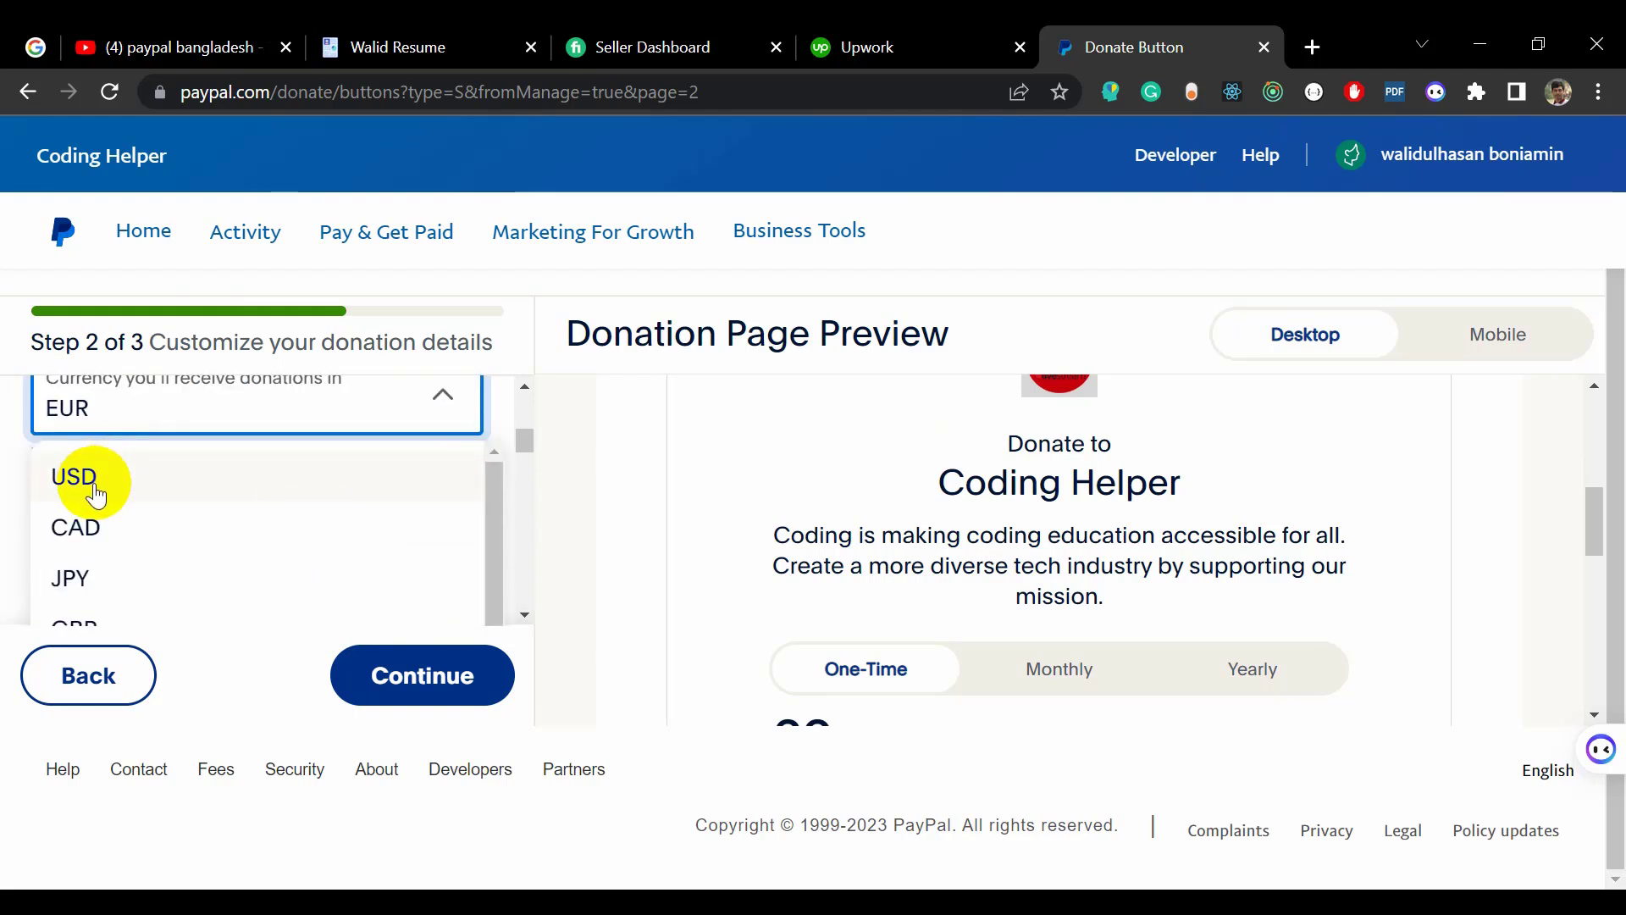
pyautogui.click(96, 494)
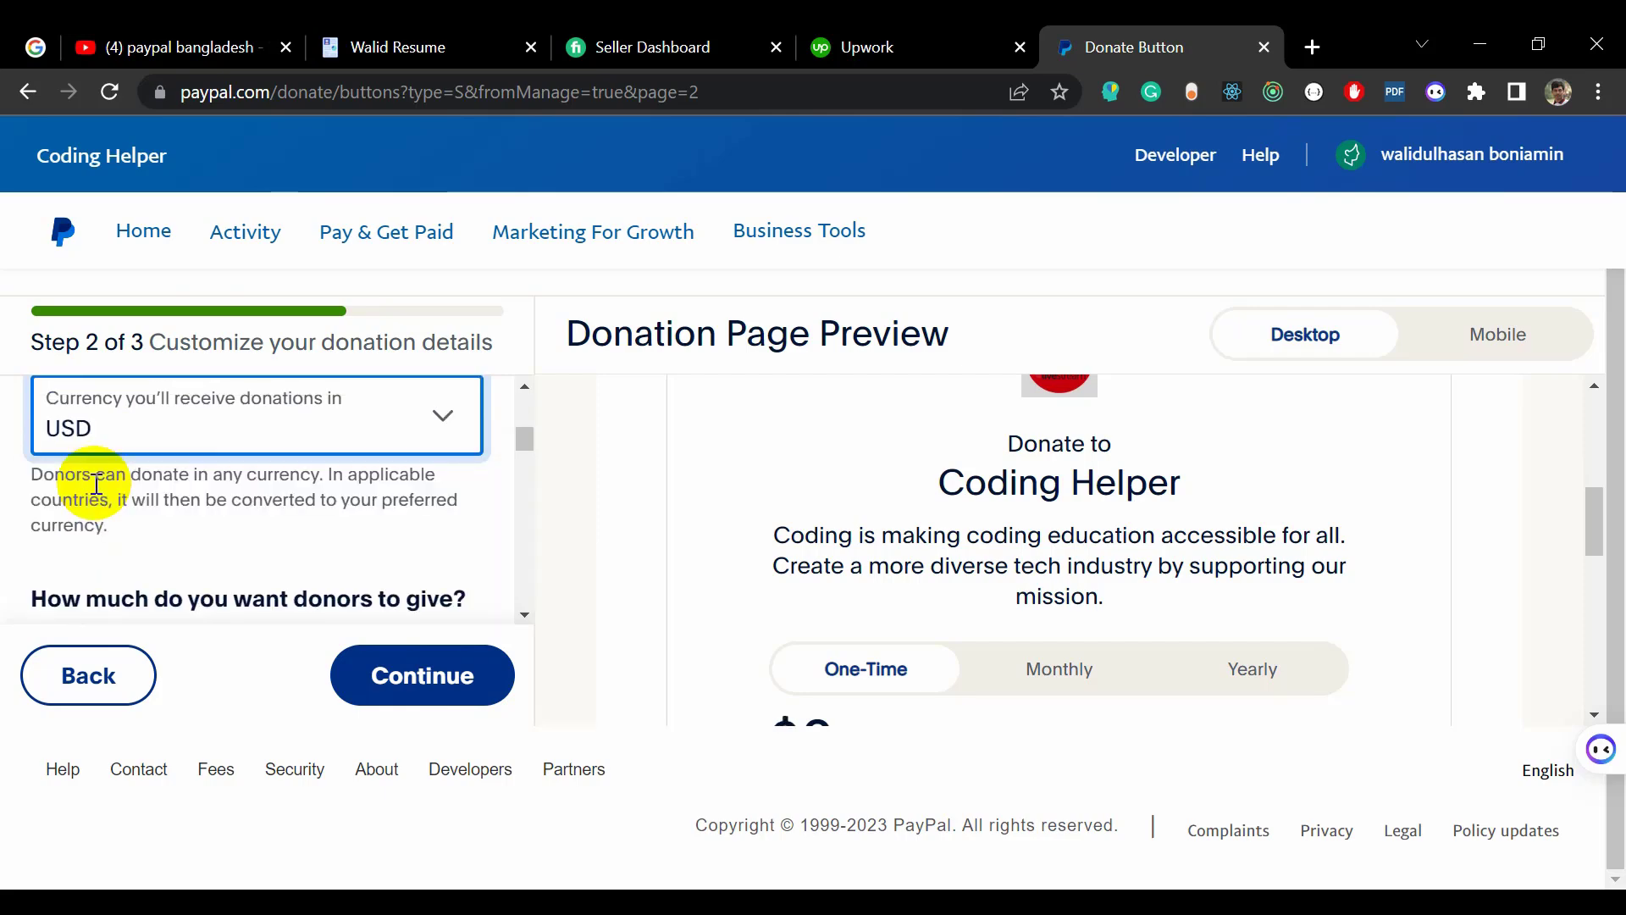
# Step: Try the exact amount option for how much donors should give
pyautogui.scroll(-3, 342, 517)
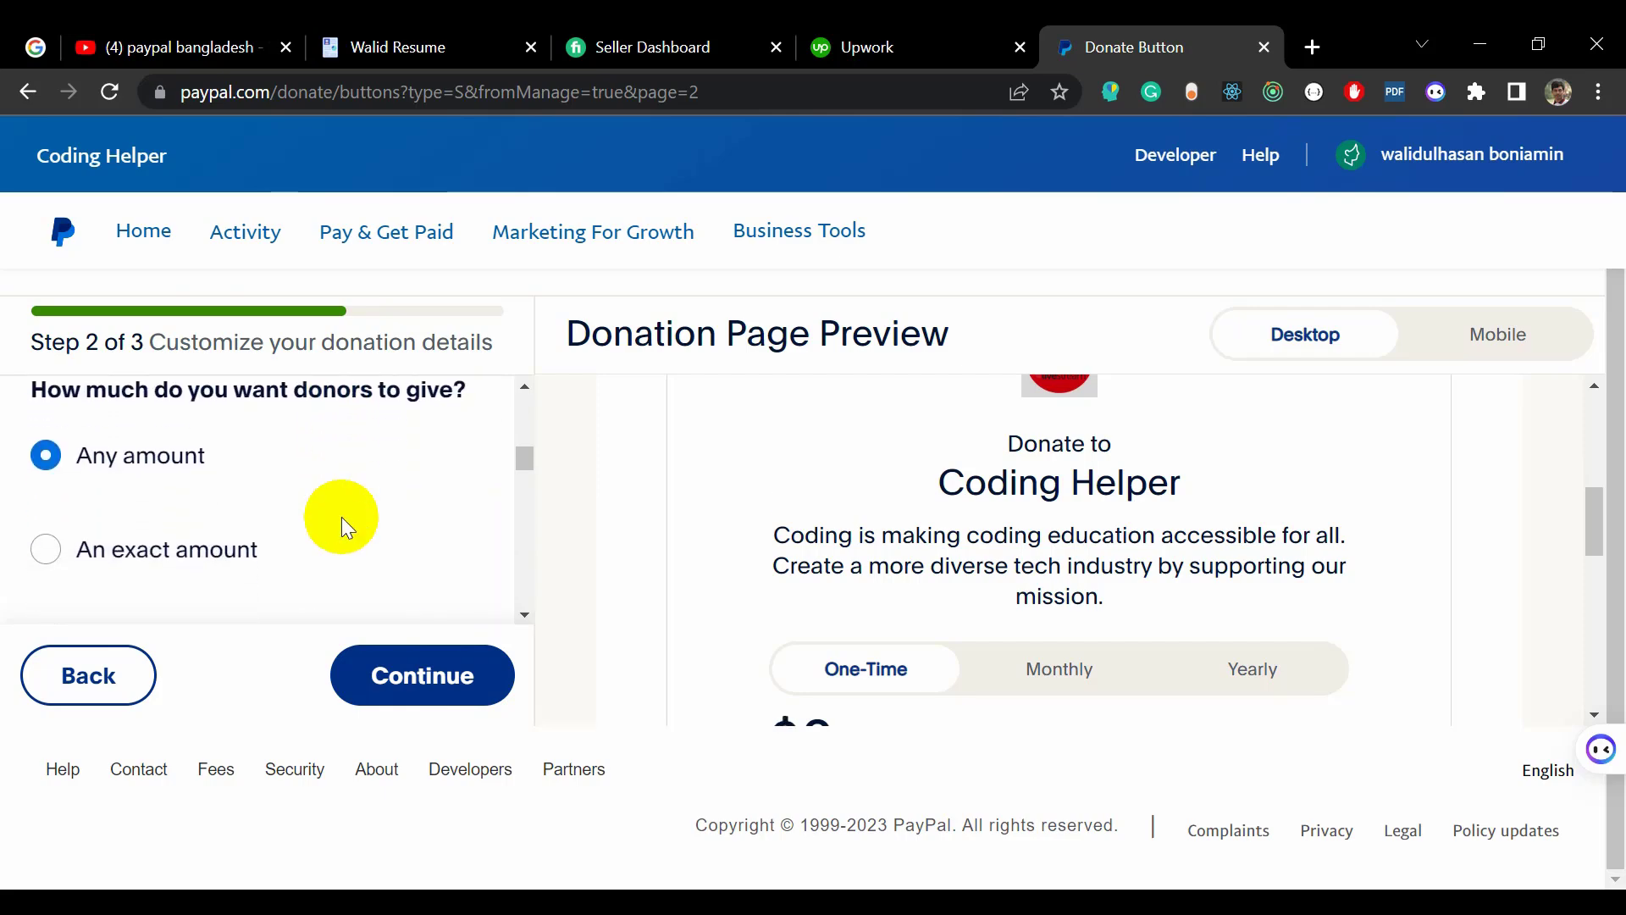
pyautogui.scroll(-1, 343, 517)
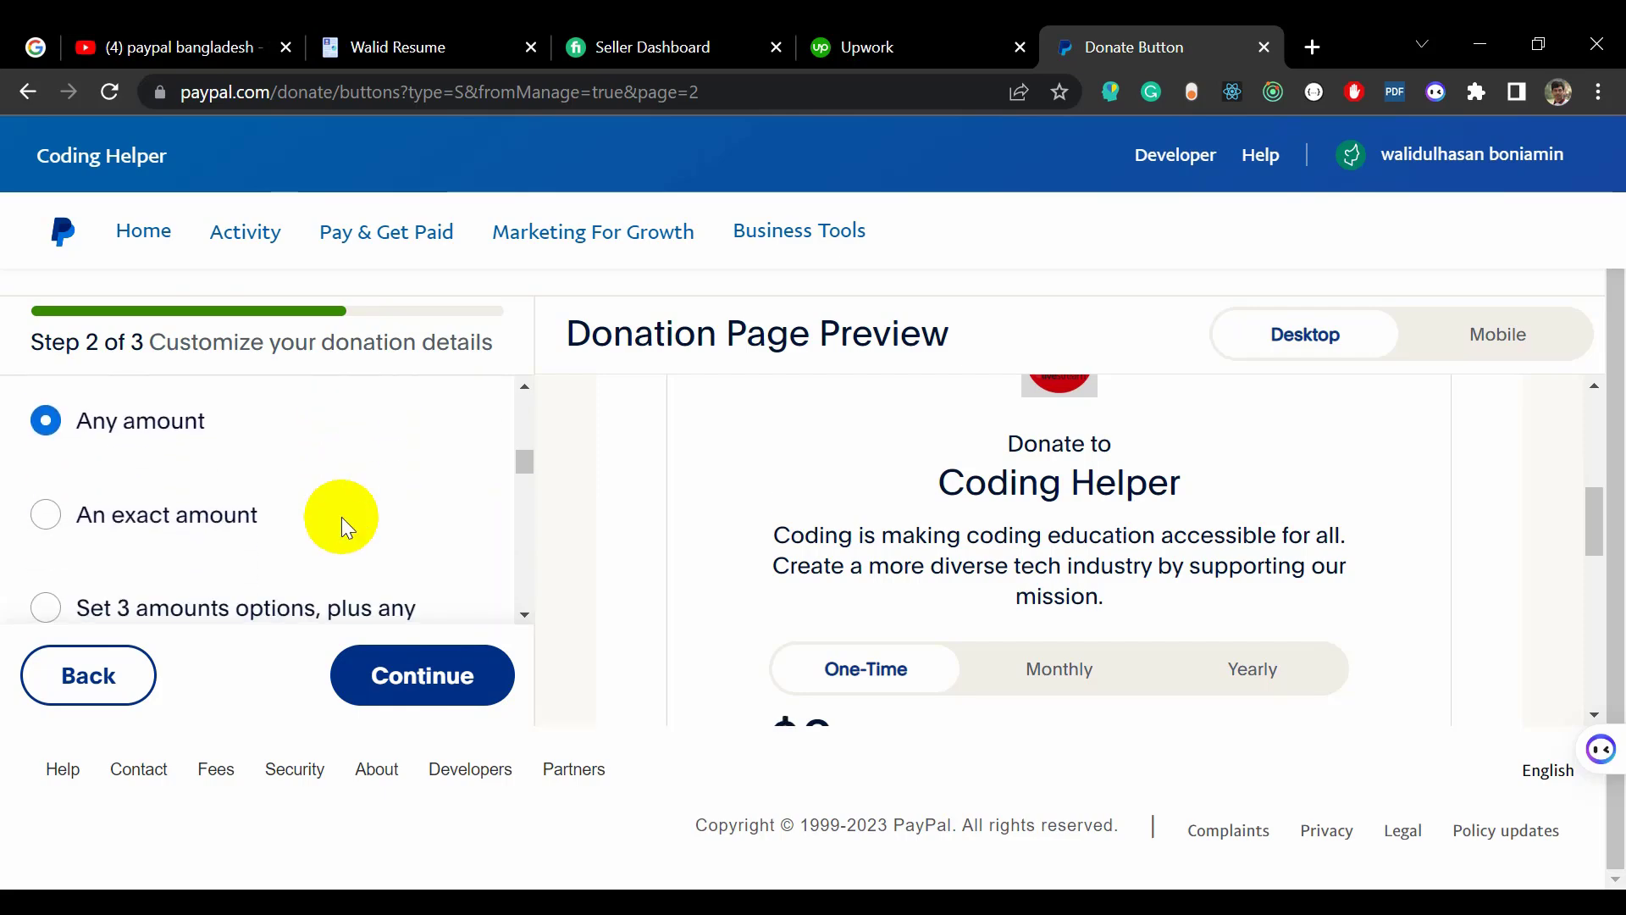
pyautogui.click(51, 520)
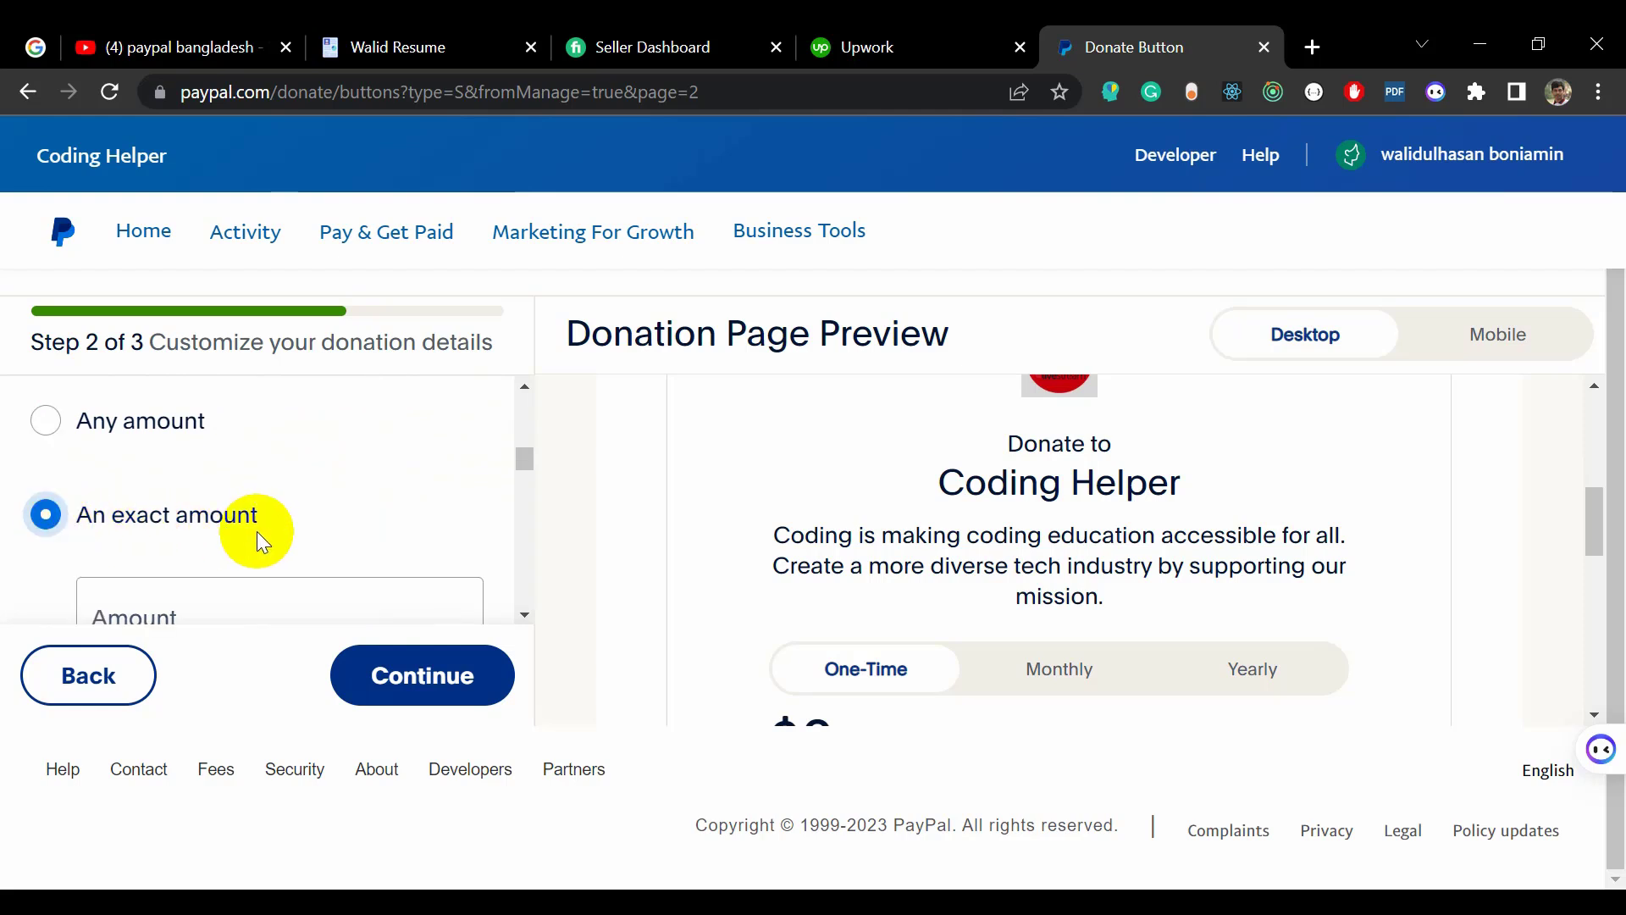
pyautogui.scroll(-2, 256, 532)
pyautogui.scroll(1, 257, 531)
pyautogui.scroll(-2, 94, 459)
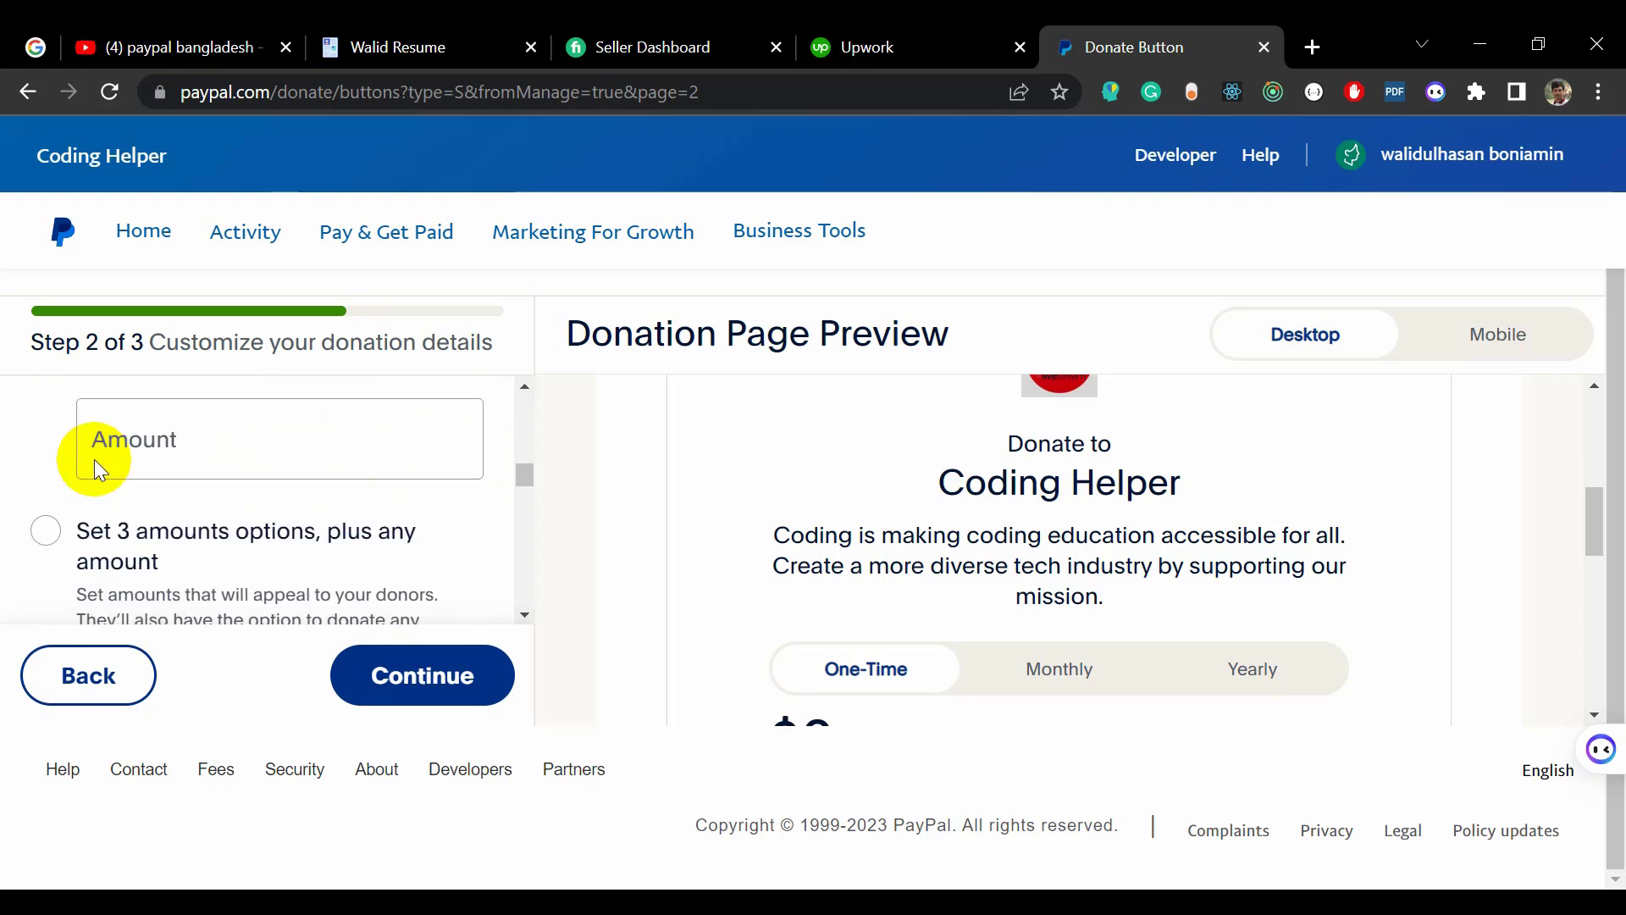
# Step: Try the option with 3 set amounts plus any amount, check it in the preview, and return to Any amount
pyautogui.scroll(-1, 94, 459)
pyautogui.click(44, 473)
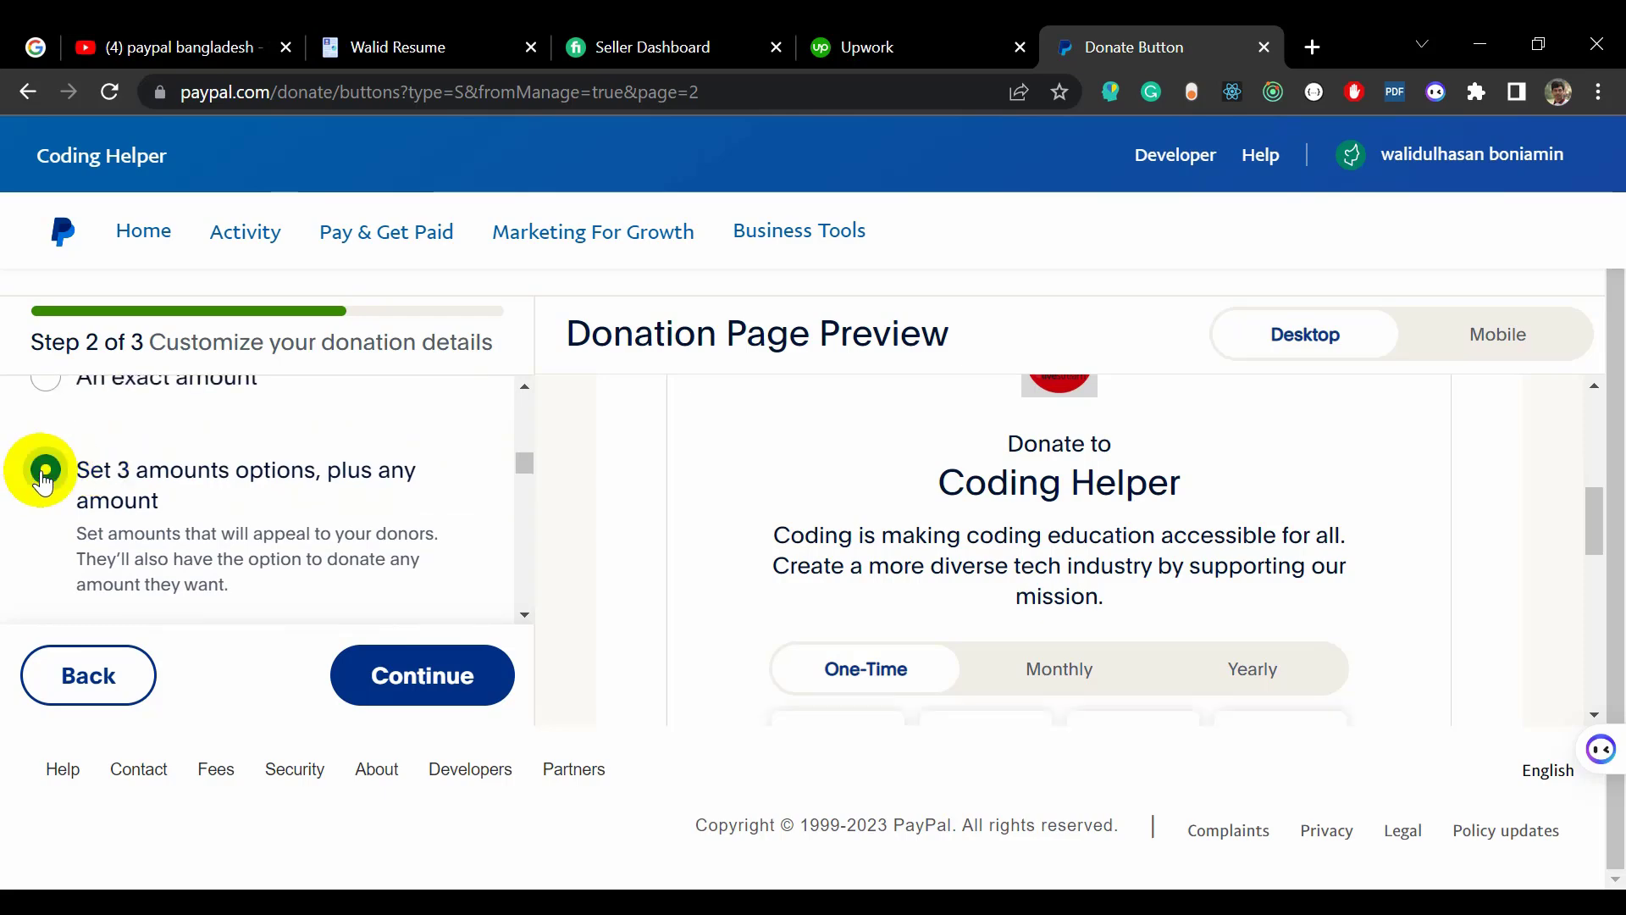
pyautogui.scroll(-4, 973, 545)
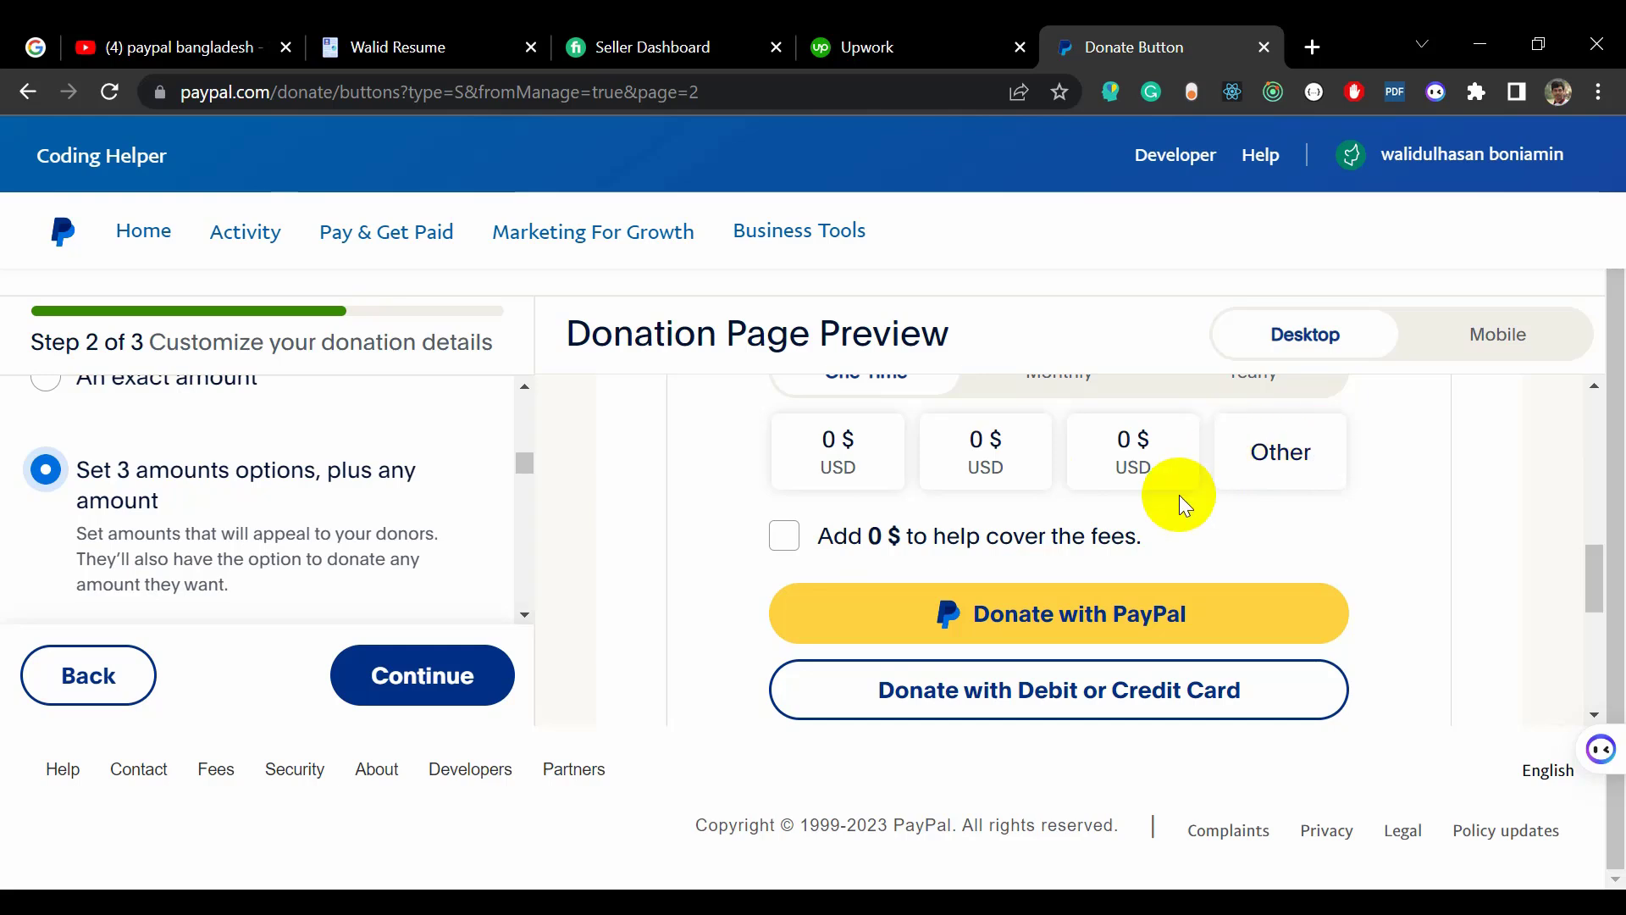
pyautogui.scroll(3, 164, 497)
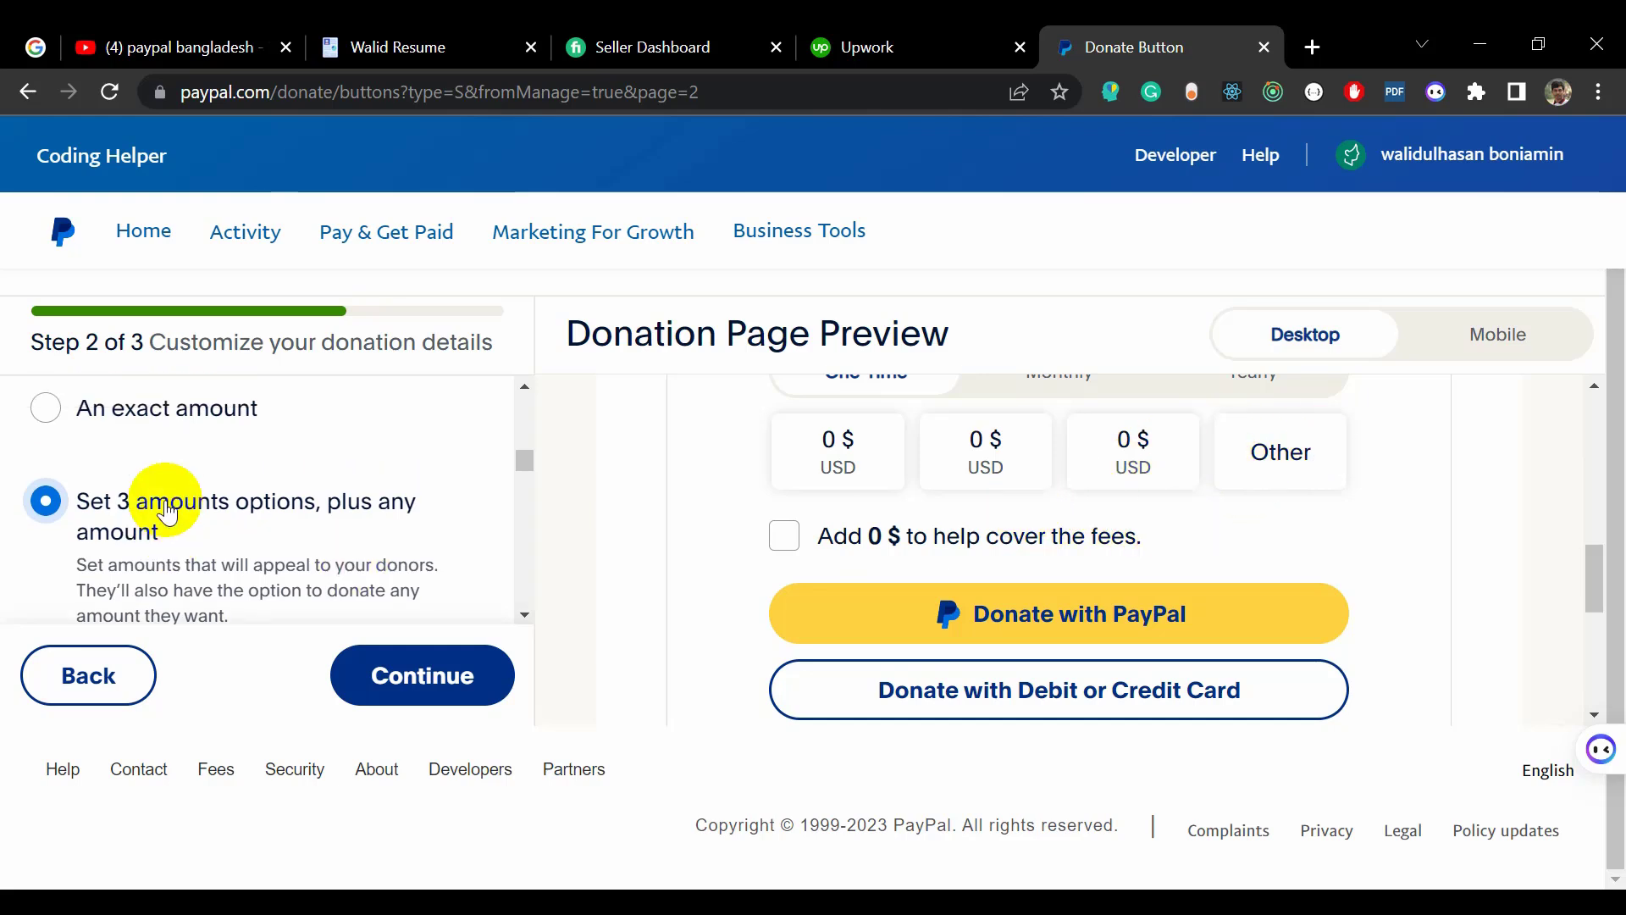
pyautogui.click(45, 554)
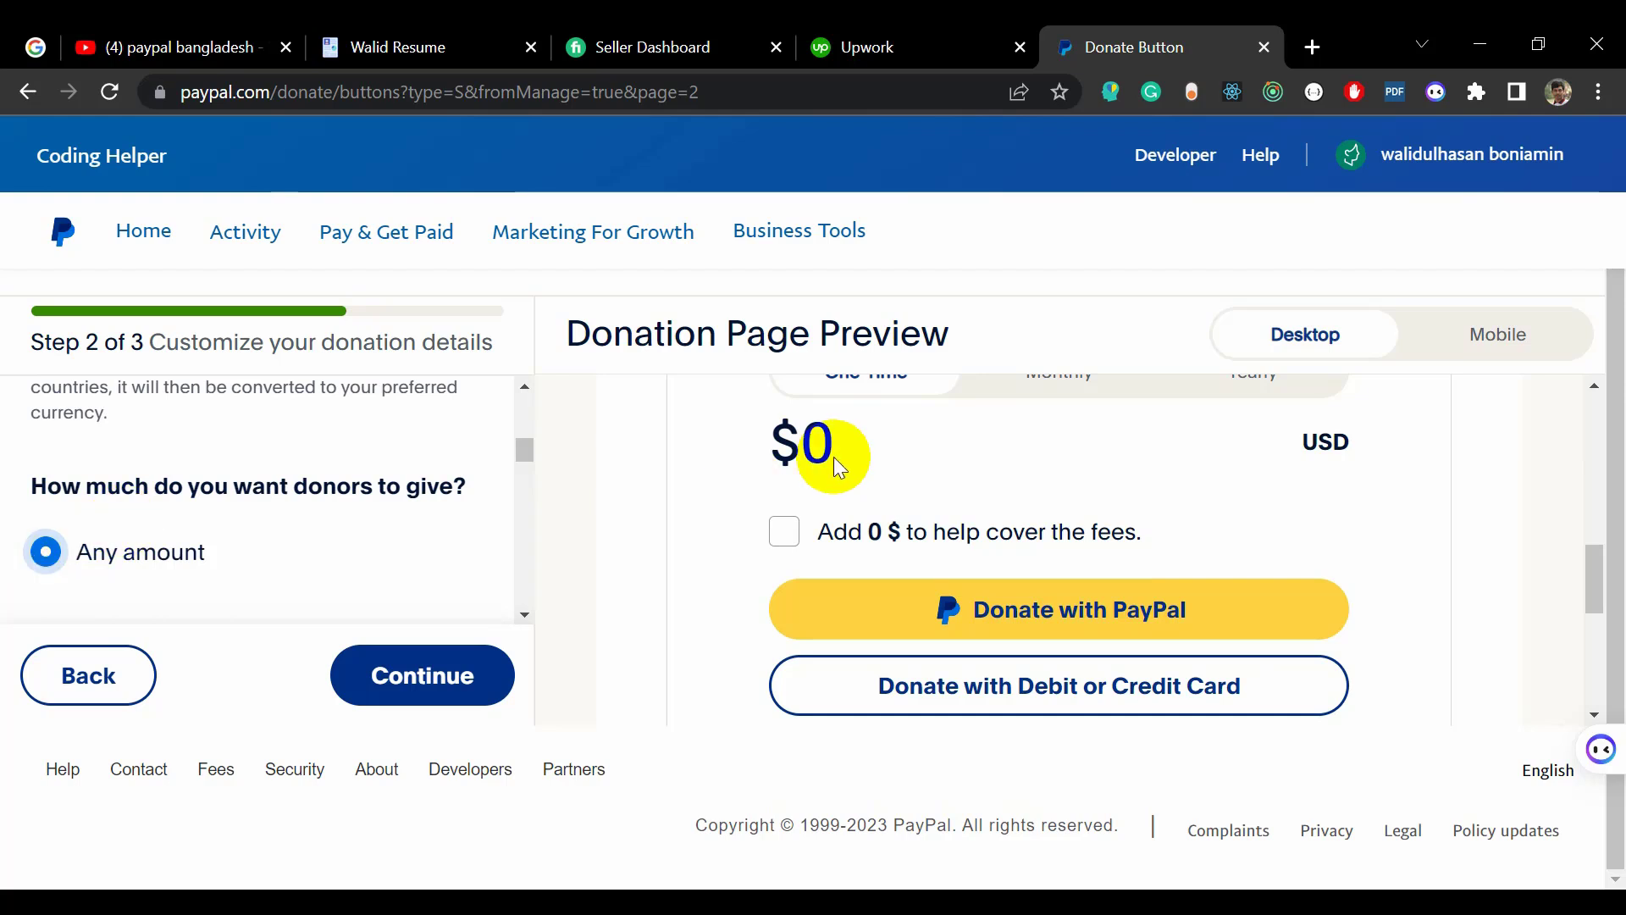
pyautogui.scroll(1, 833, 456)
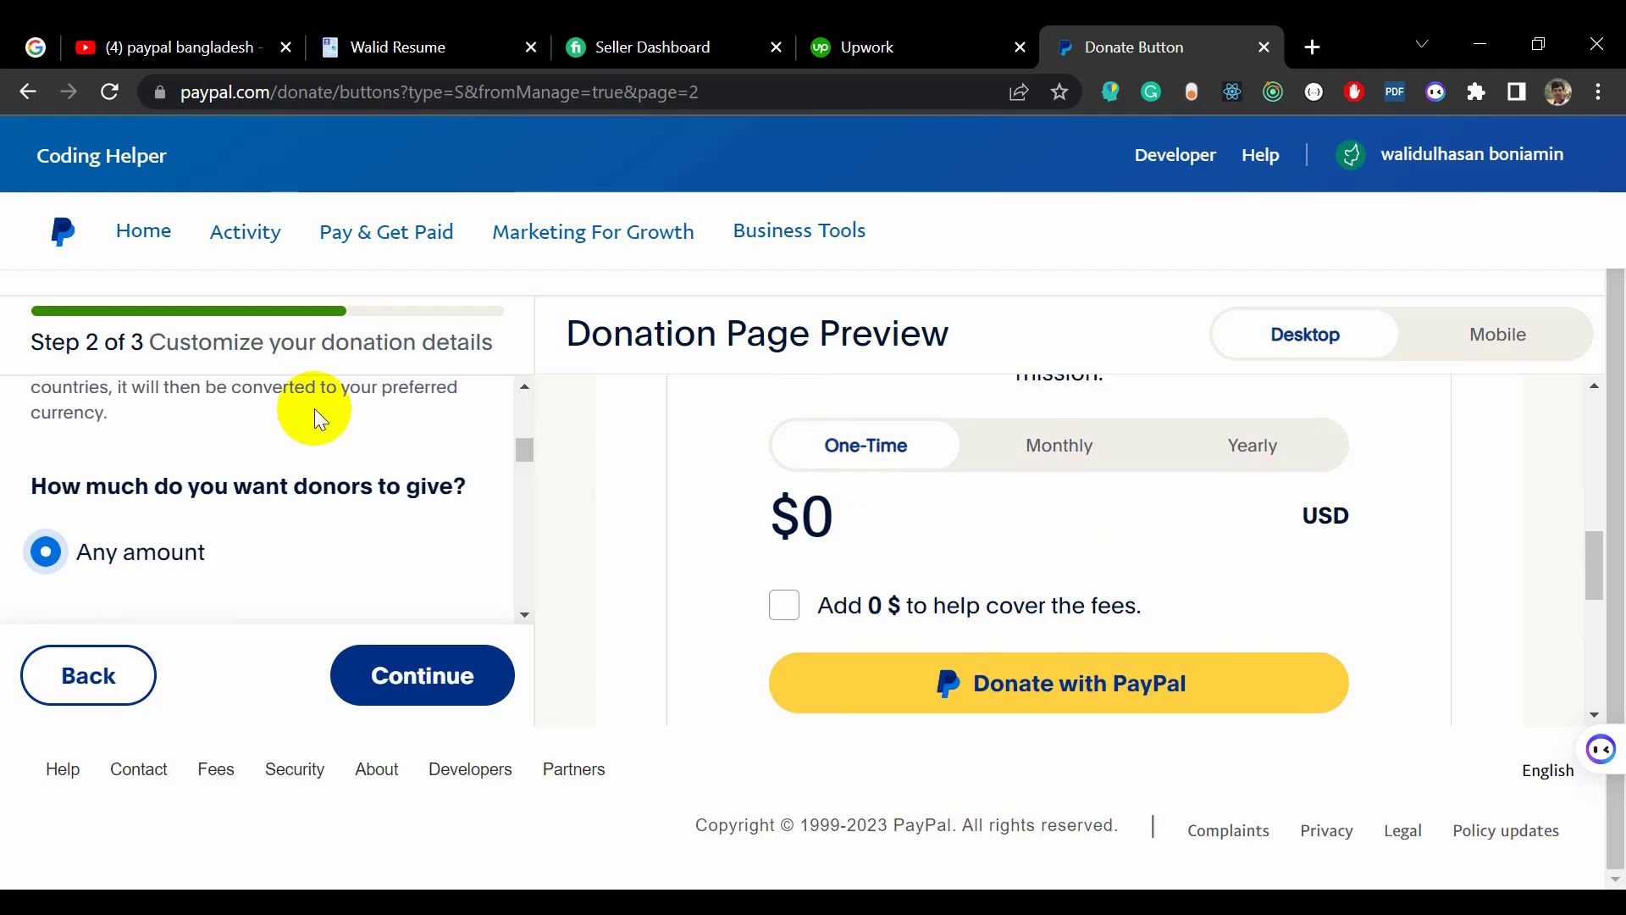
# Step: Check the remaining donation details, including the recurring donation options, and continue to the payment page setup
pyautogui.scroll(-5, 313, 409)
pyautogui.scroll(-4, 314, 409)
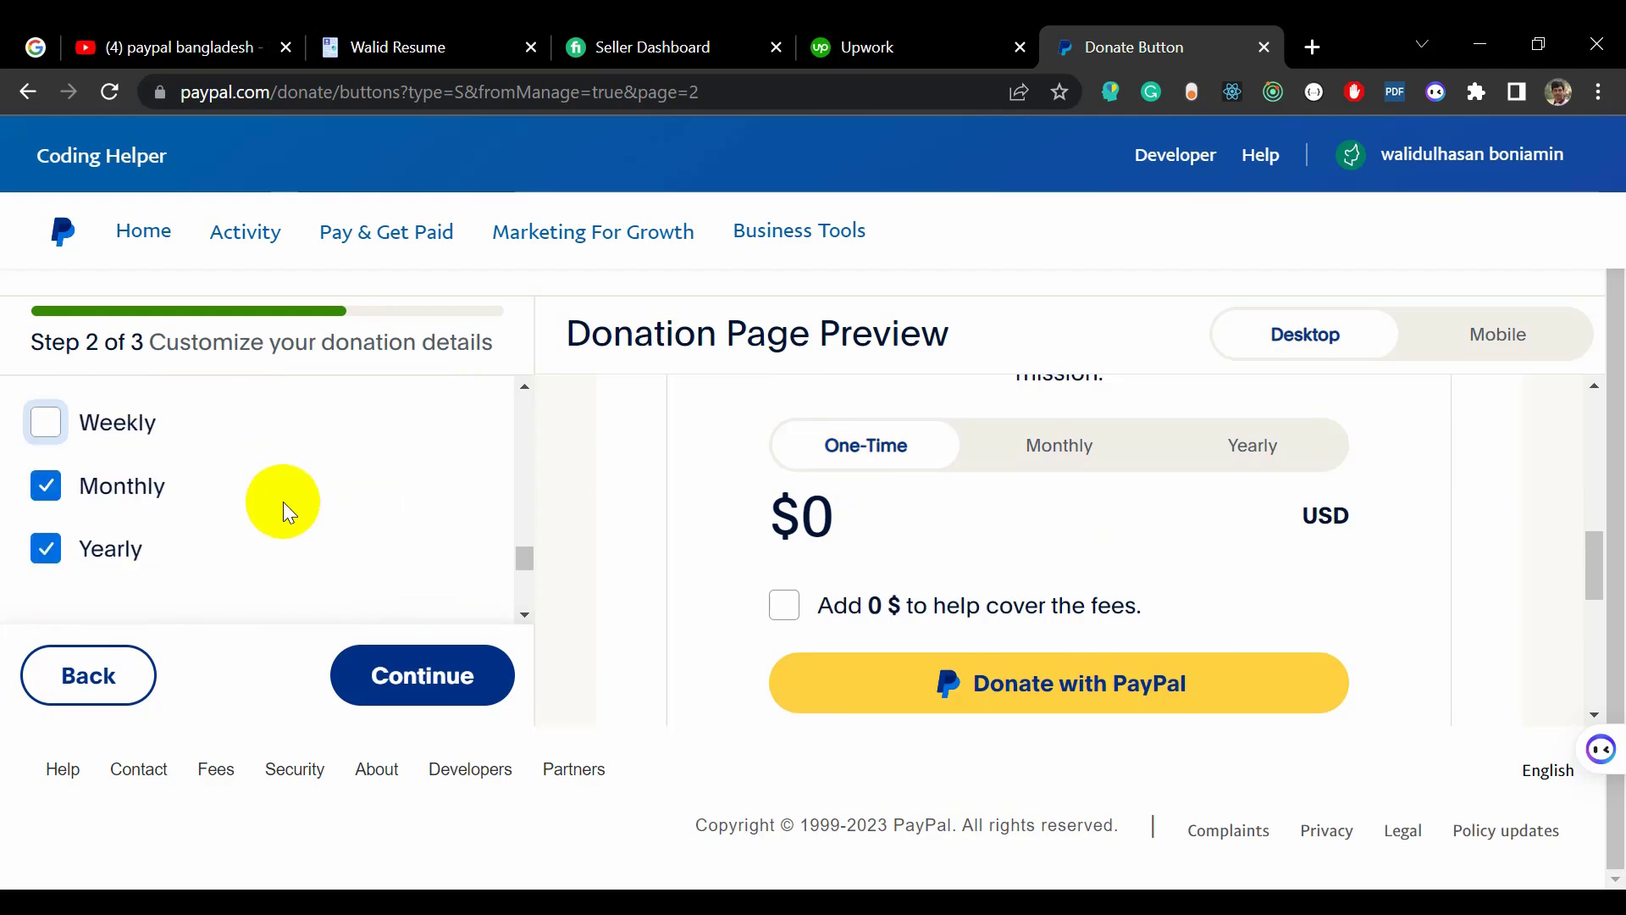
pyautogui.scroll(-4, 283, 501)
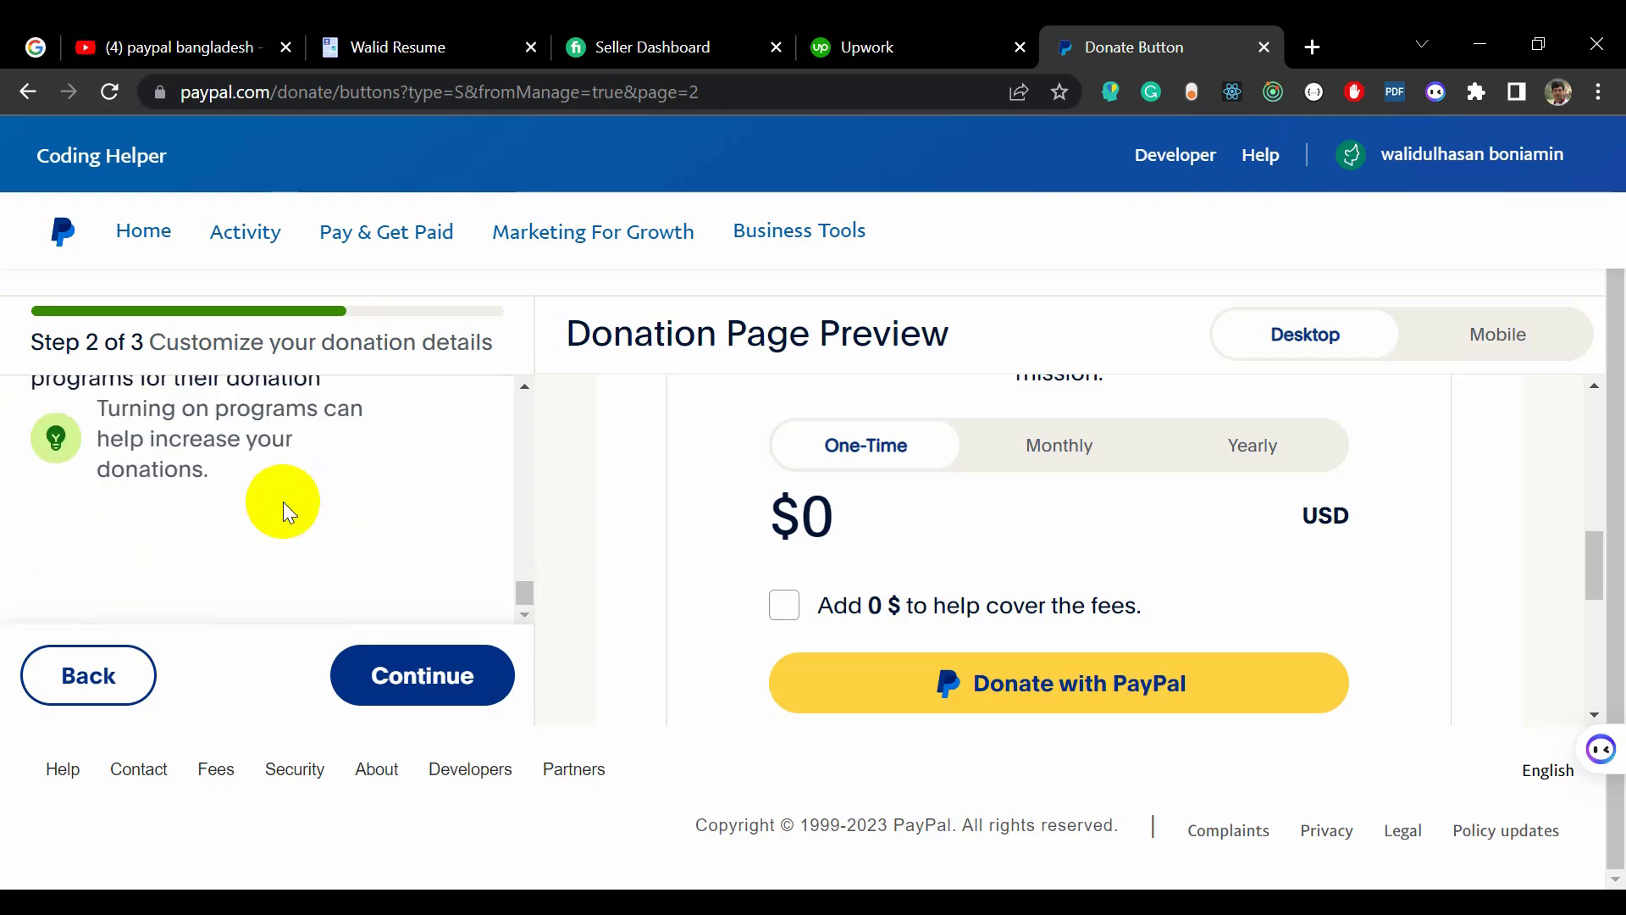
pyautogui.click(436, 691)
pyautogui.click(437, 697)
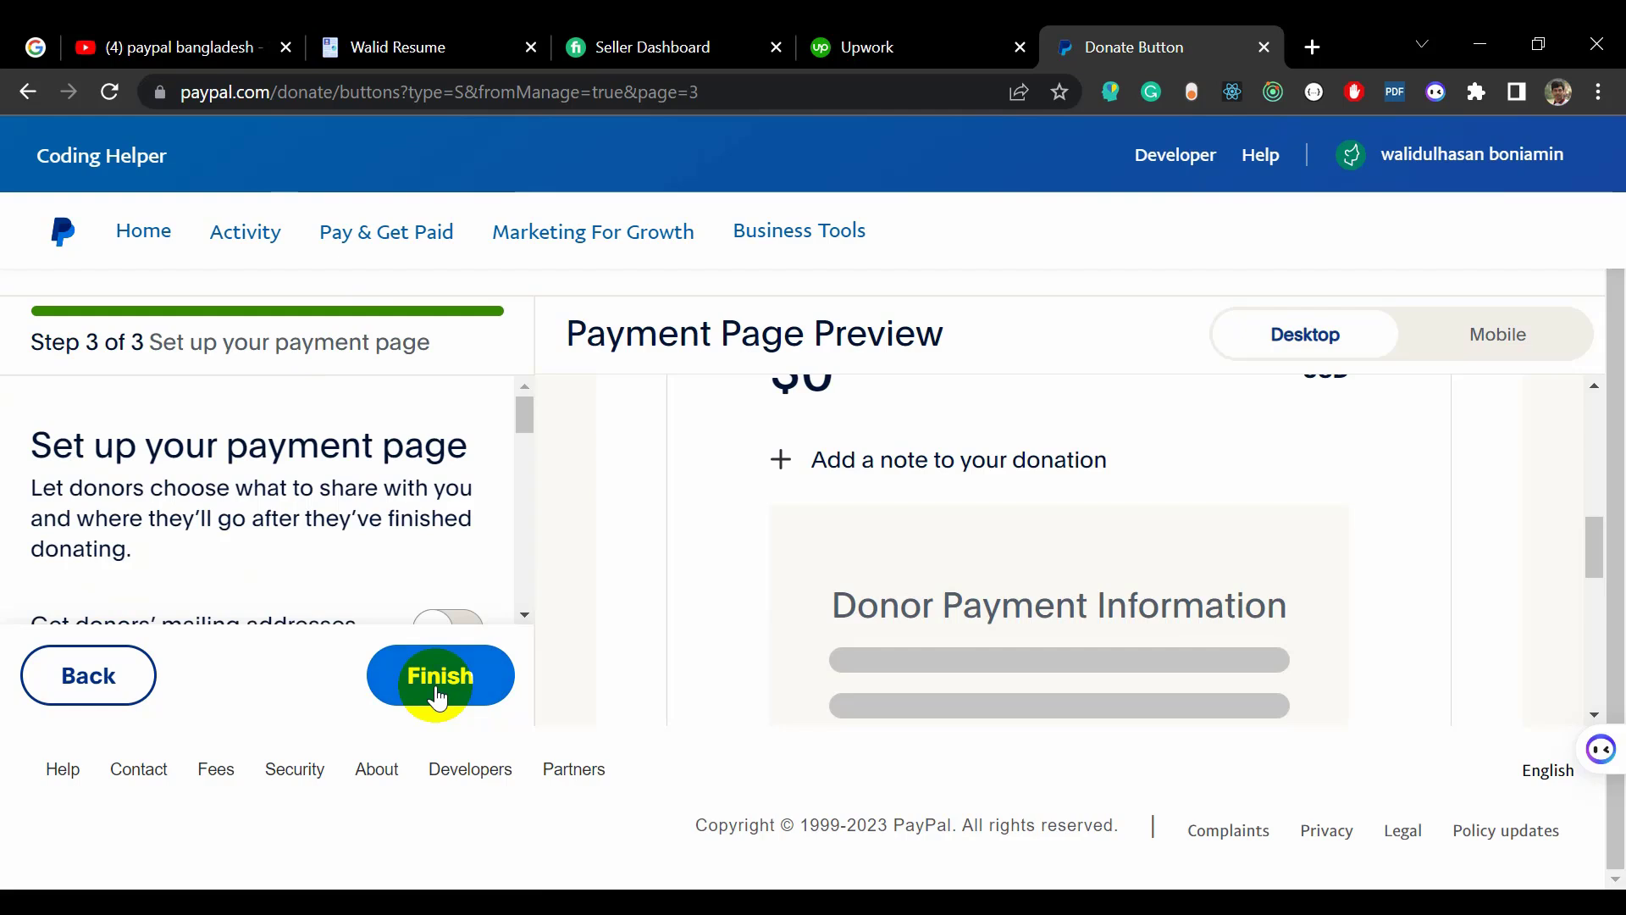
# Step: Review the donors' mailing address option, leave it off, and finish creating the donation page
pyautogui.scroll(-2, 373, 563)
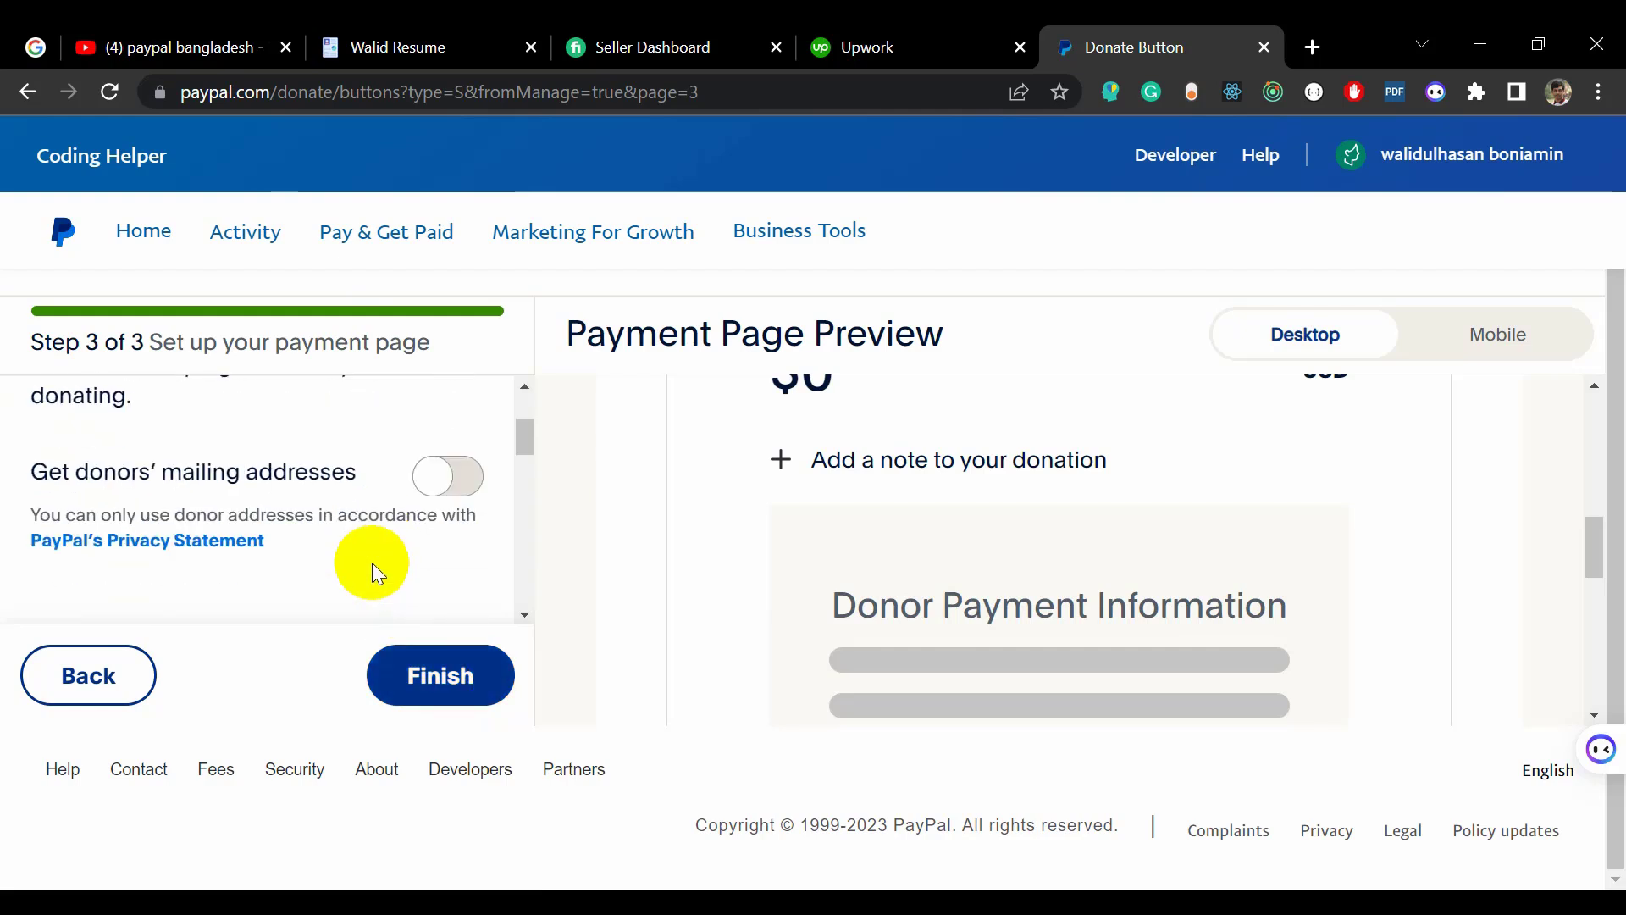
pyautogui.scroll(2, 288, 475)
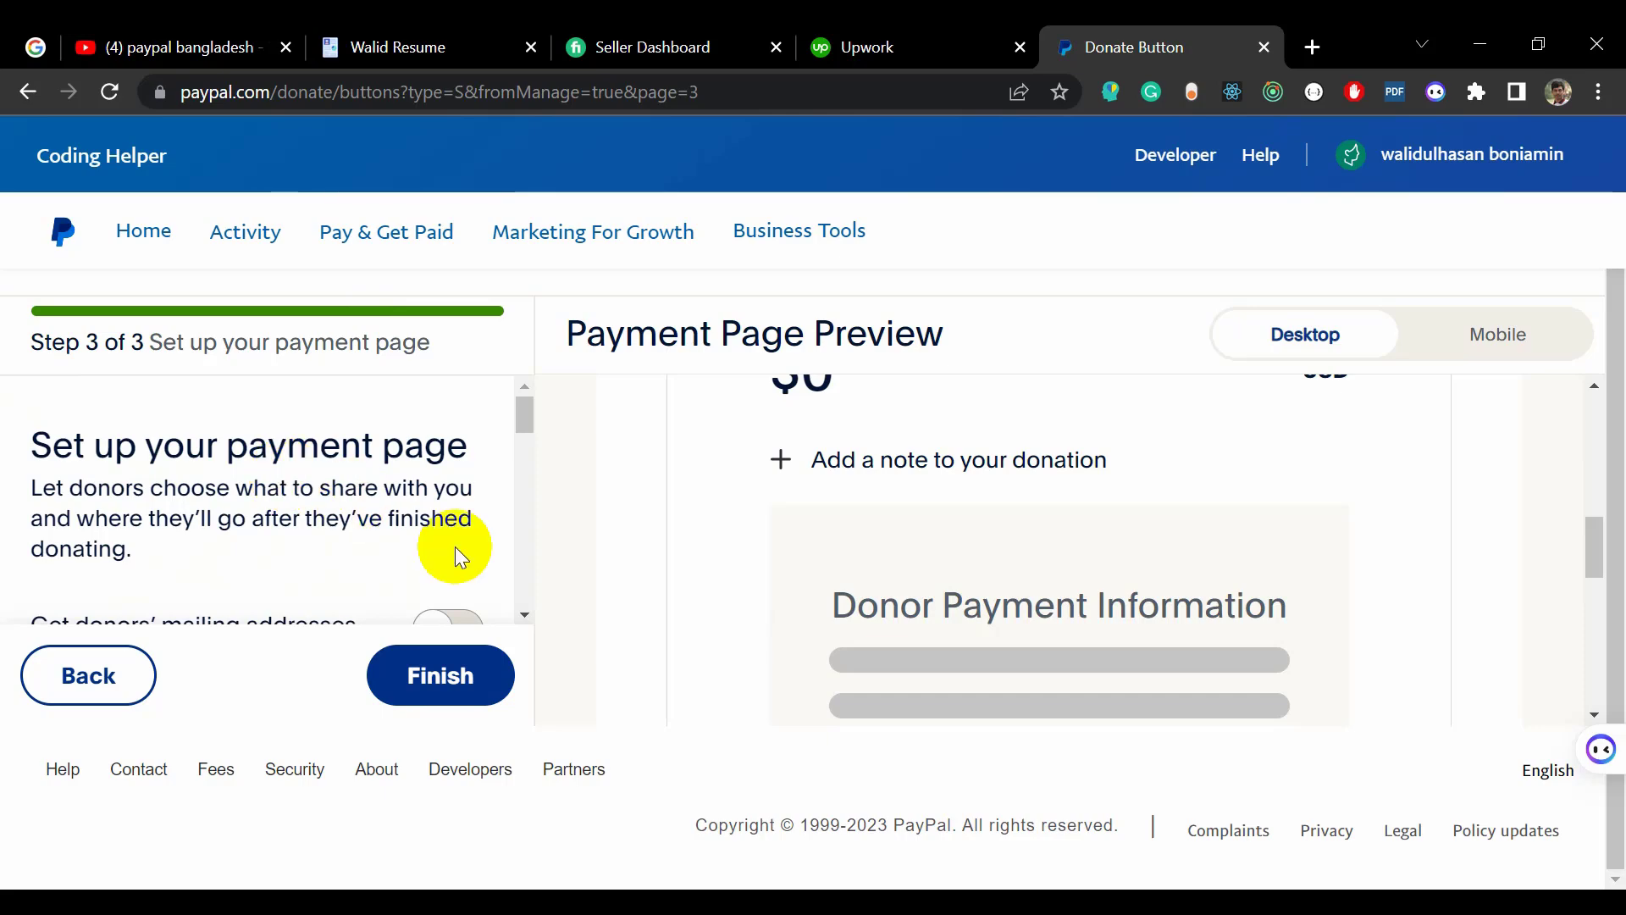
pyautogui.click(449, 675)
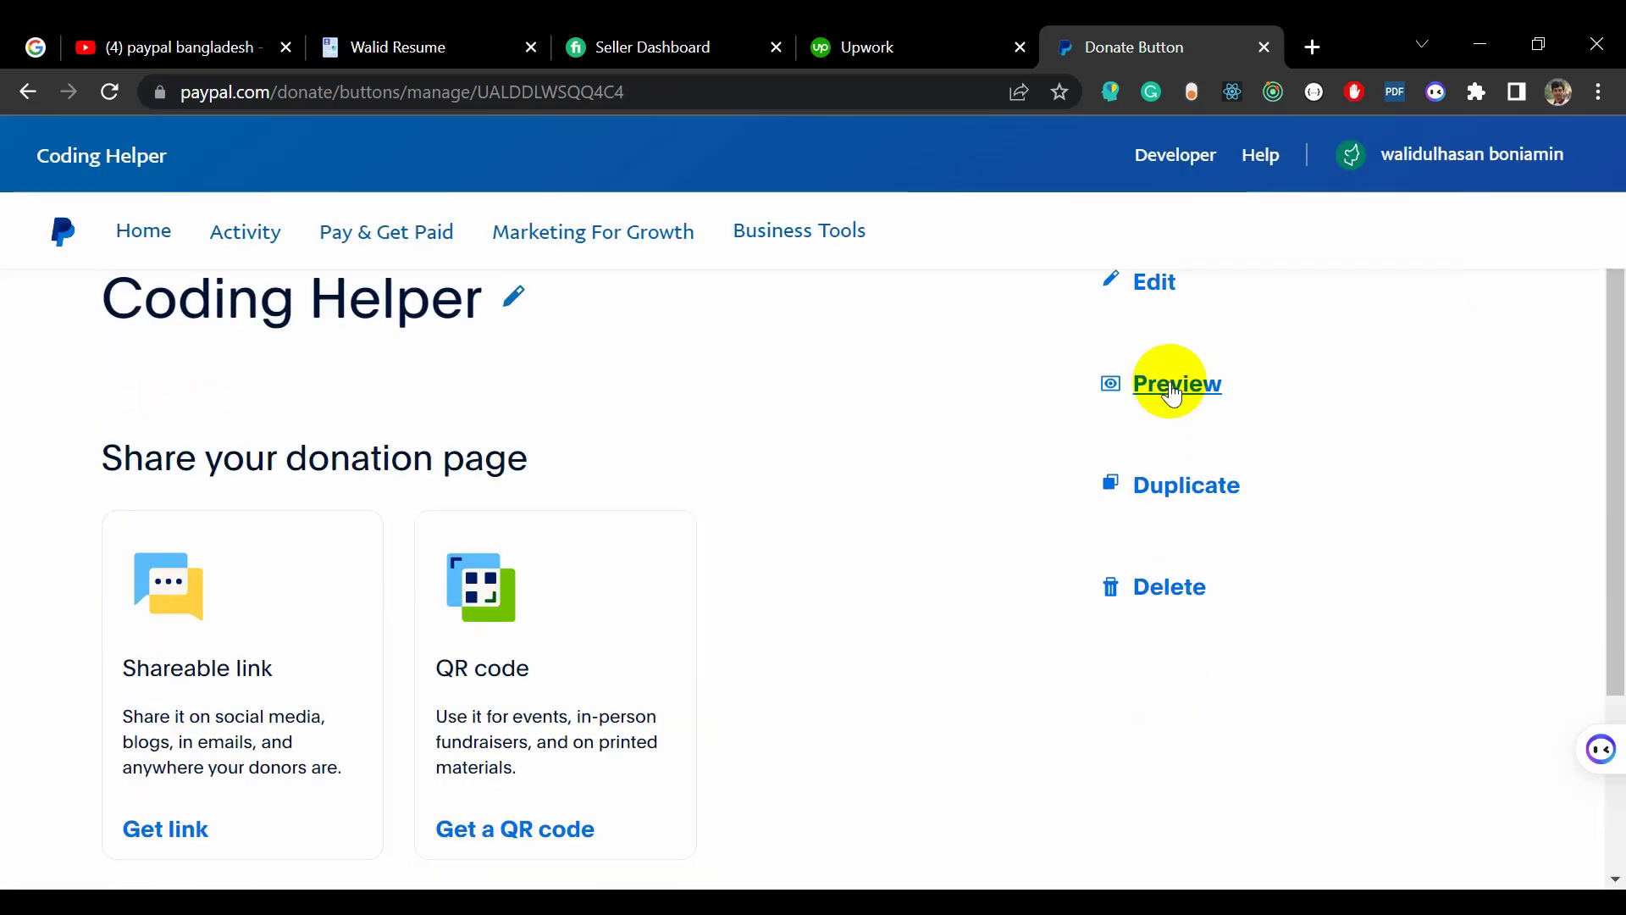
# Step: Preview the finished Coding Helper donation page from banner to donate buttons and close the preview
pyautogui.click(1173, 388)
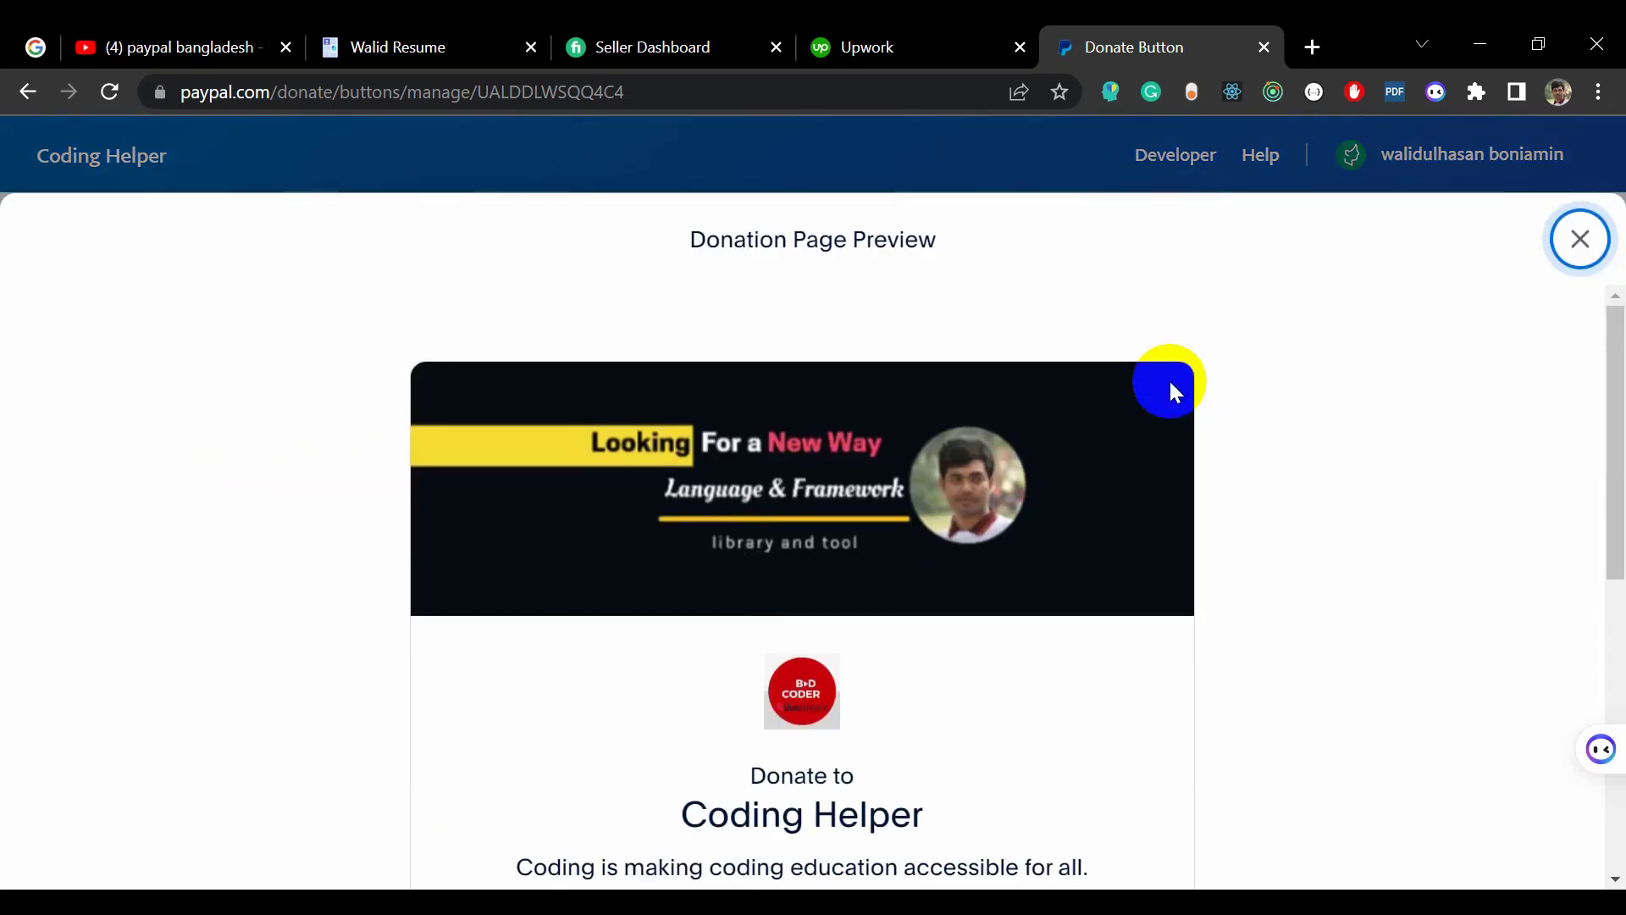
pyautogui.scroll(-5, 902, 558)
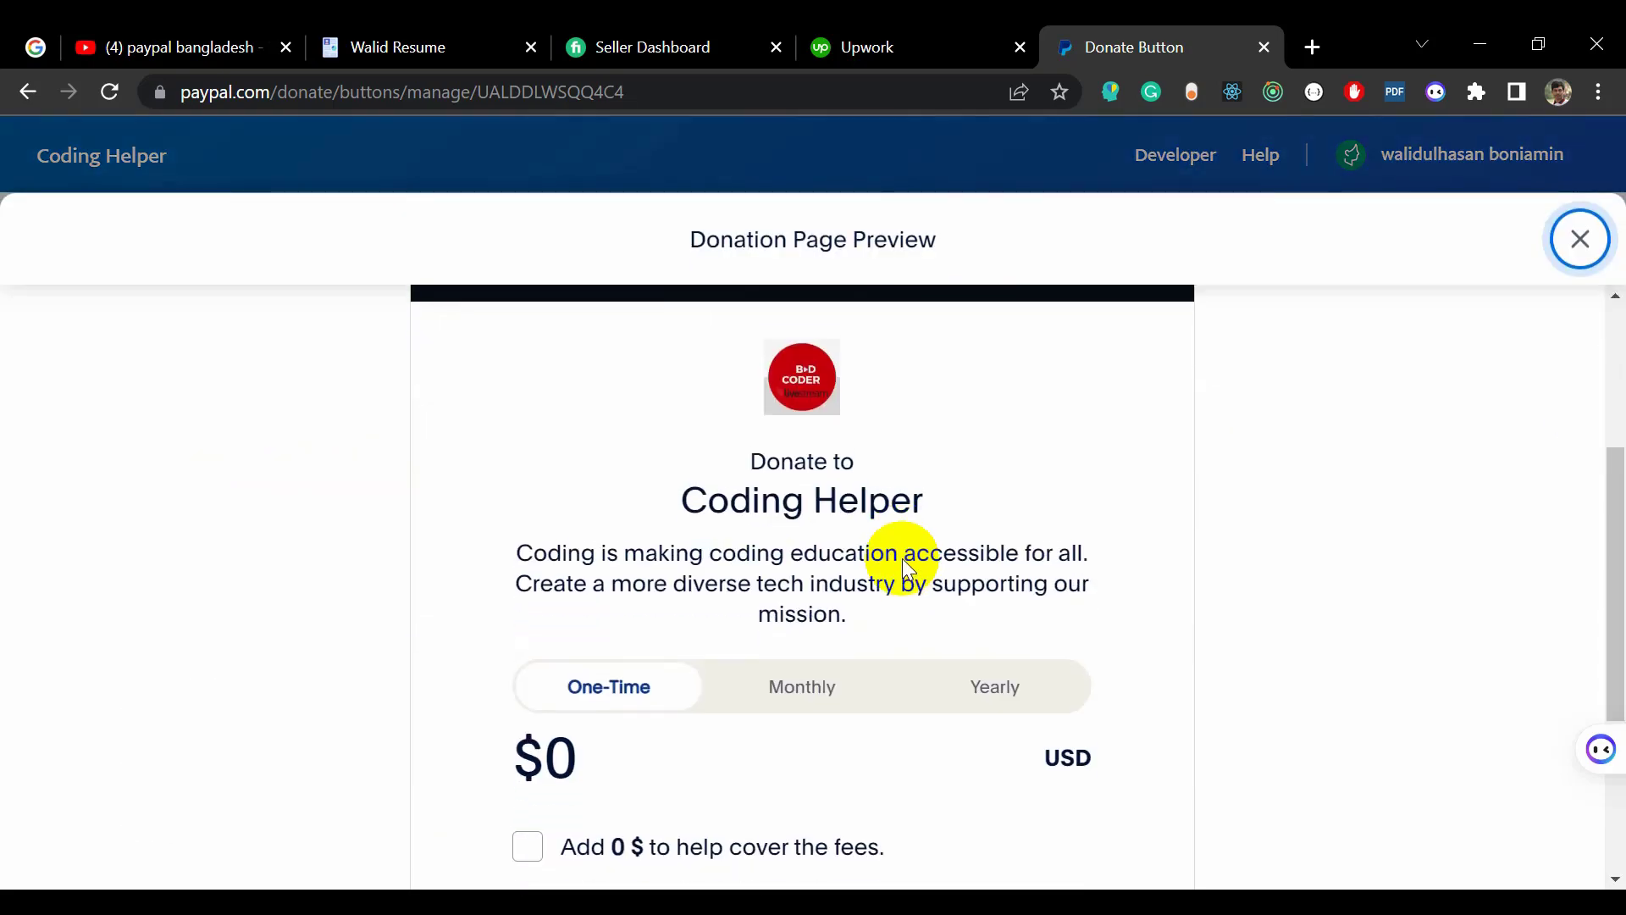
pyautogui.scroll(-3, 902, 557)
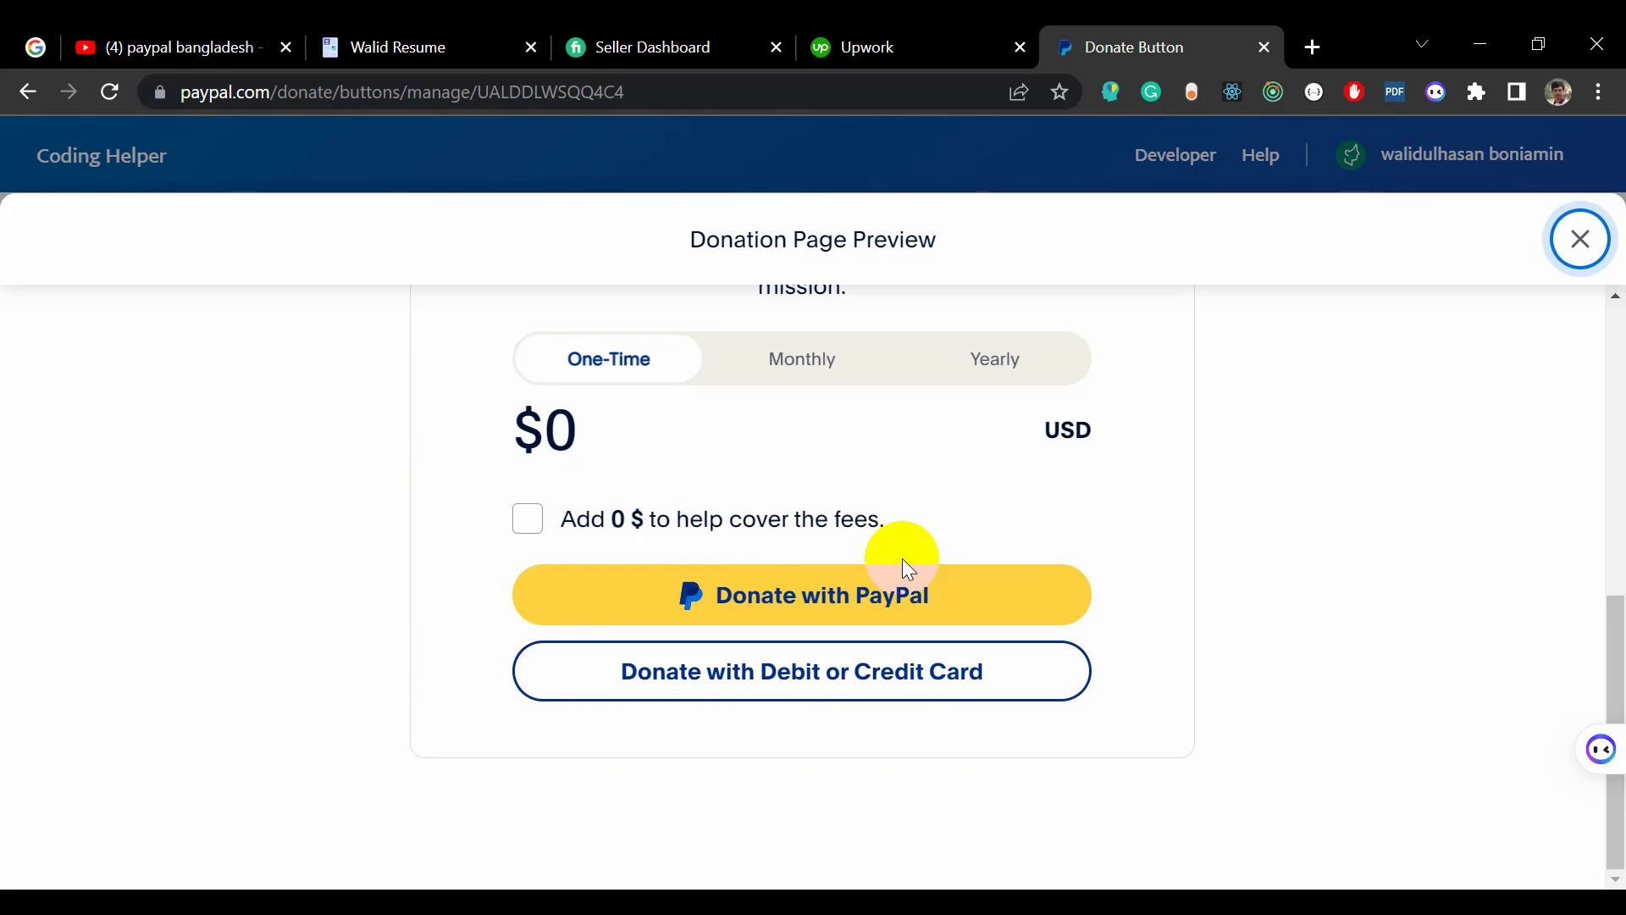
pyautogui.scroll(3, 902, 558)
pyautogui.scroll(5, 902, 557)
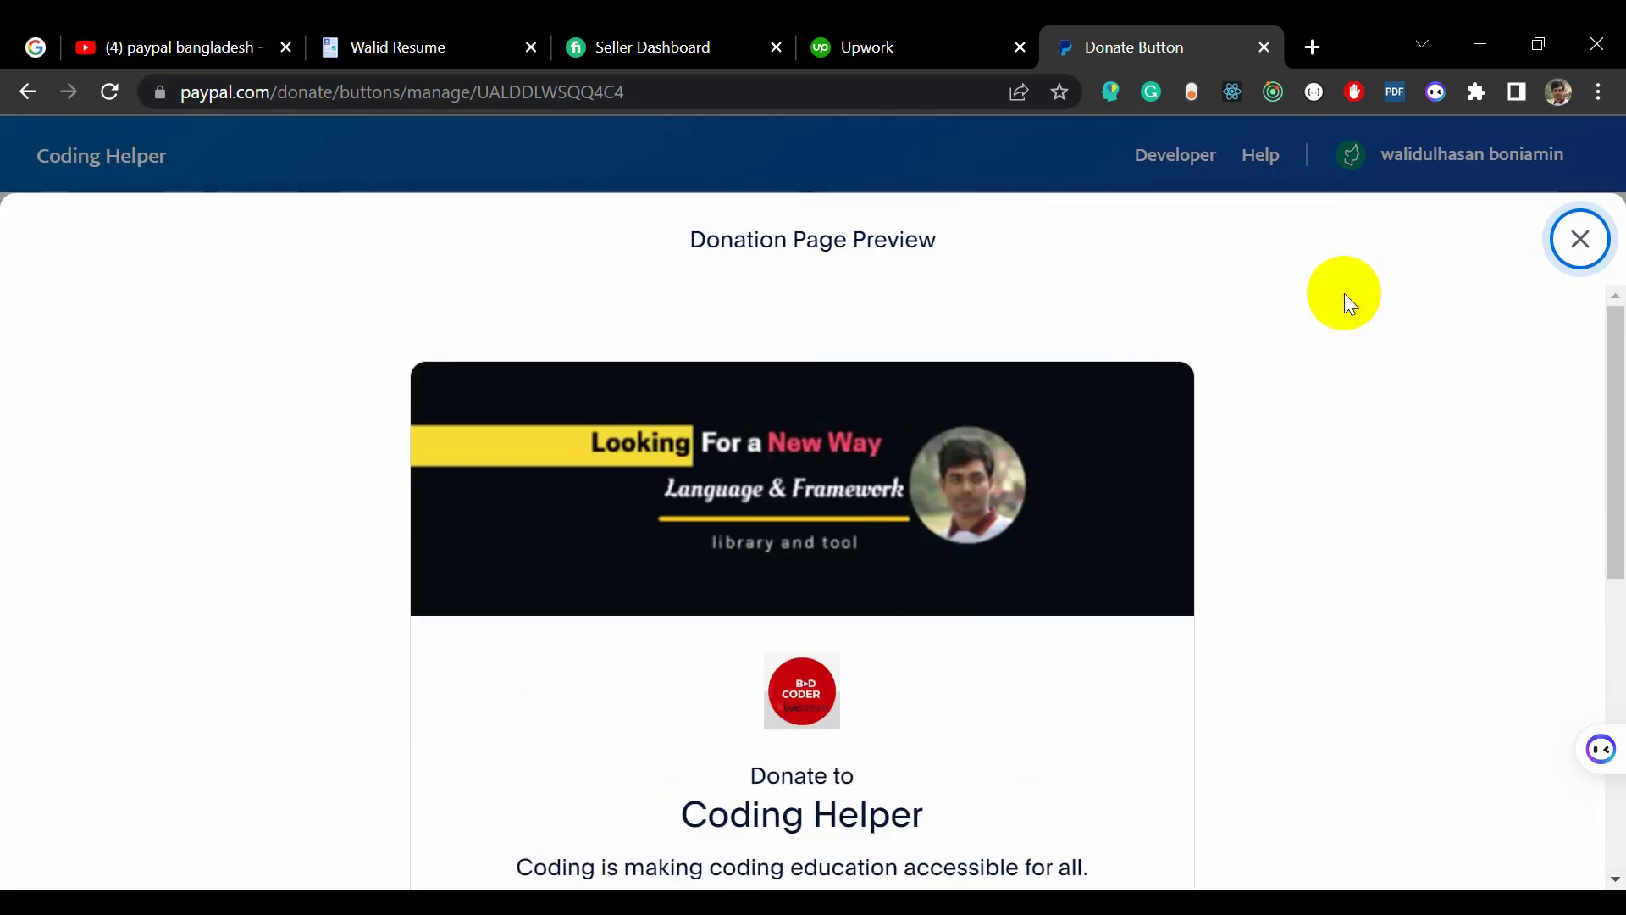
pyautogui.click(1573, 242)
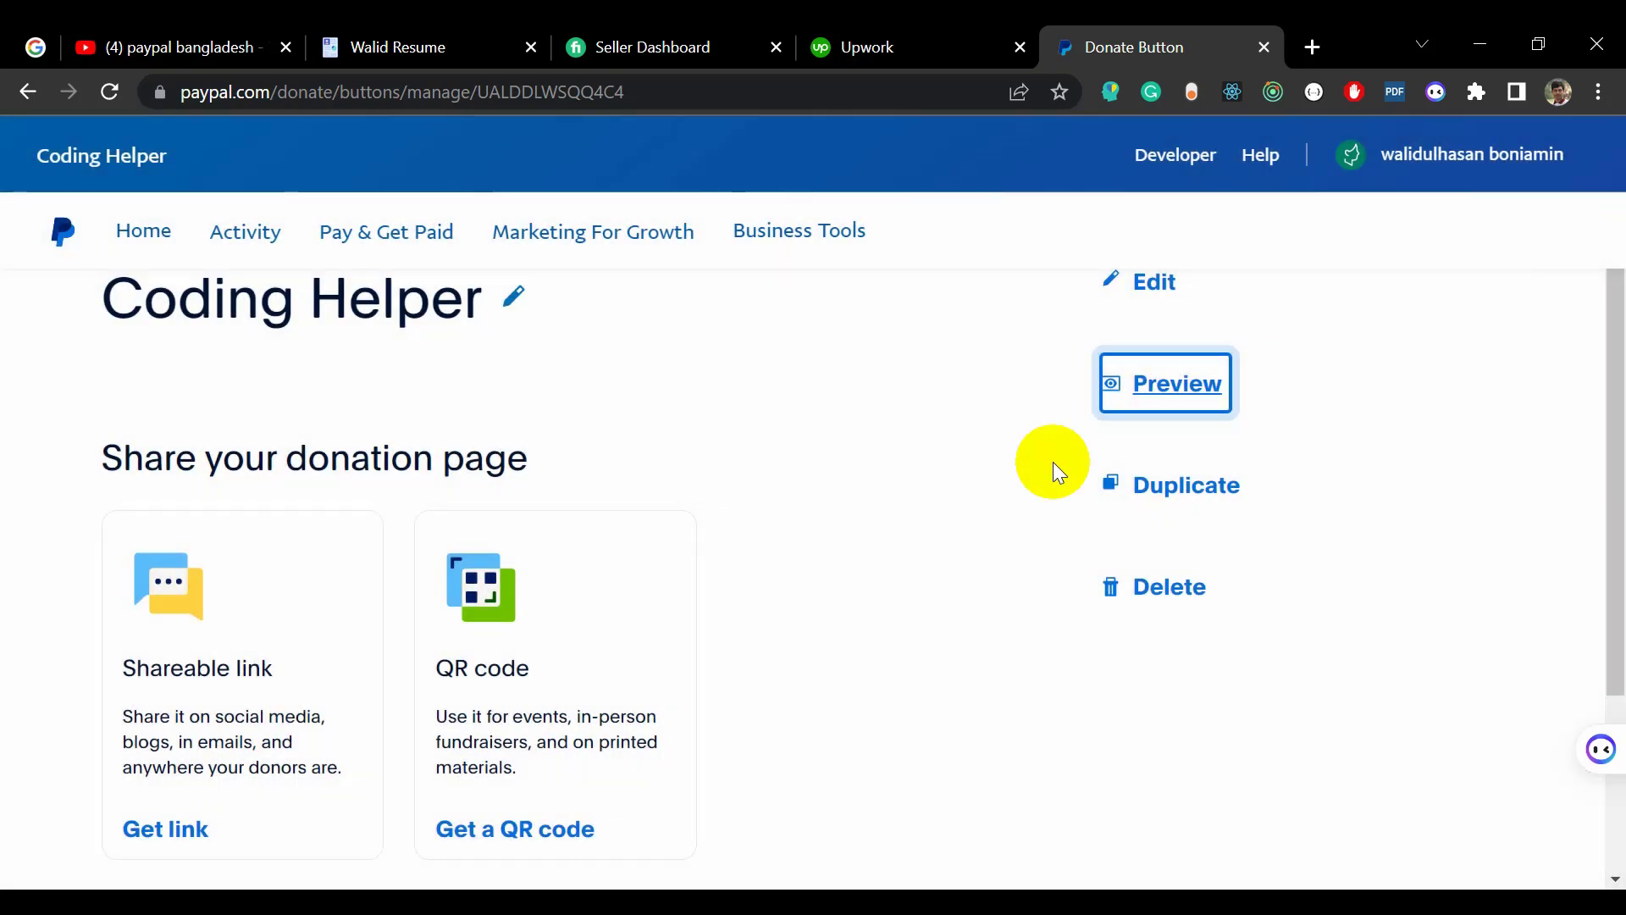
# Step: Open the donation page for editing, look through its organization name and logo settings, and return to the page's management view
pyautogui.scroll(-3, 1054, 461)
pyautogui.scroll(4, 885, 523)
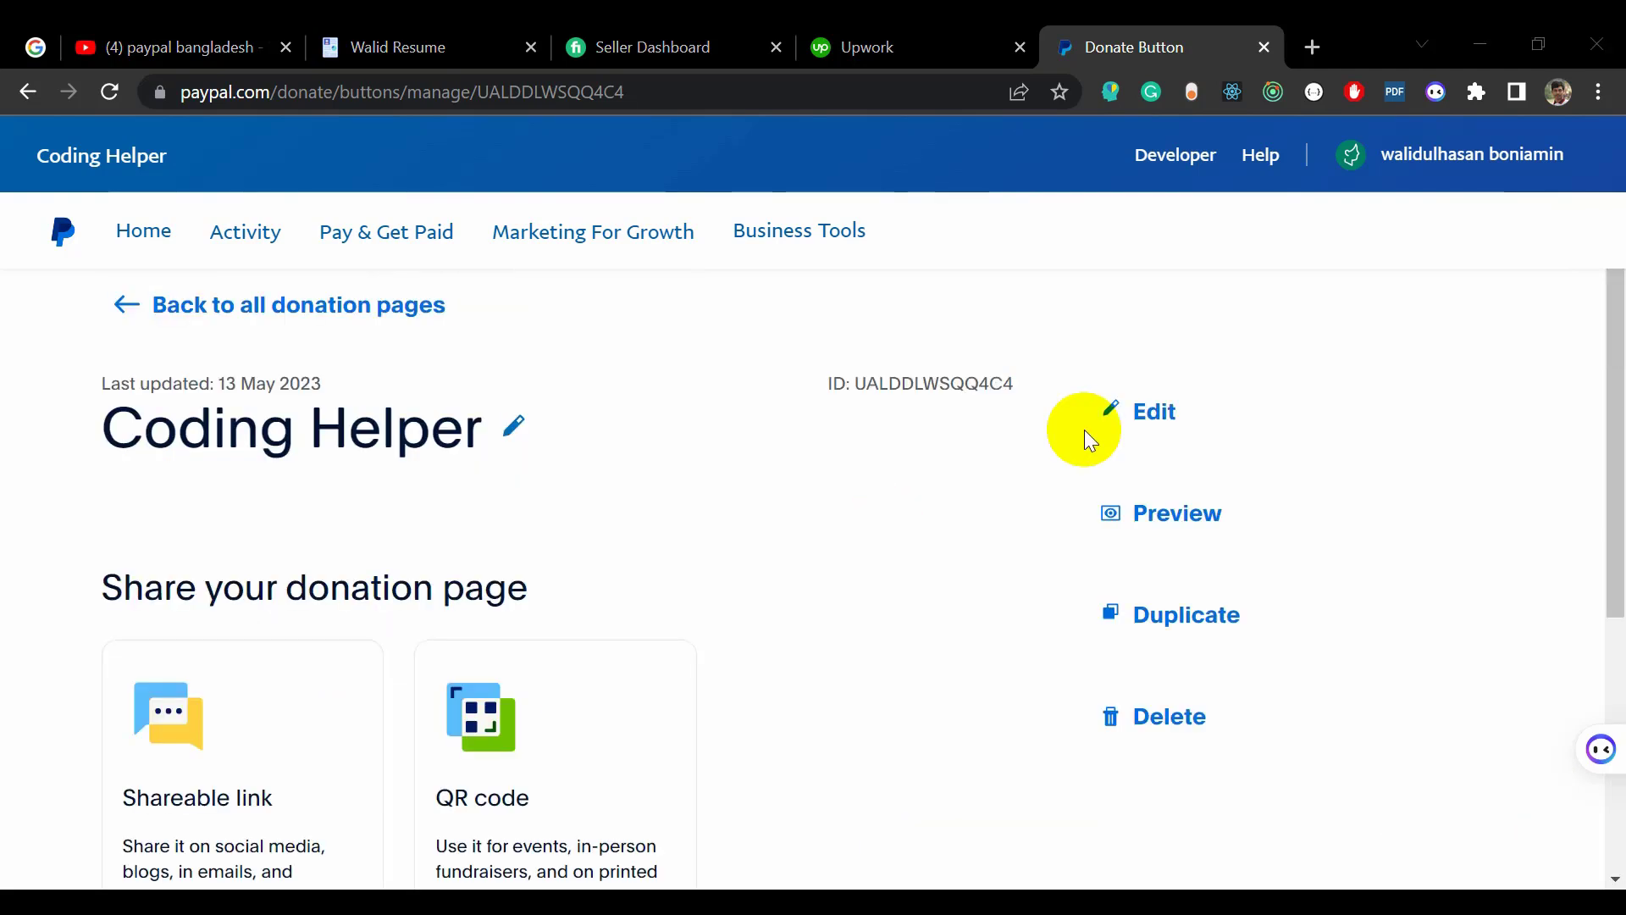
pyautogui.click(1153, 421)
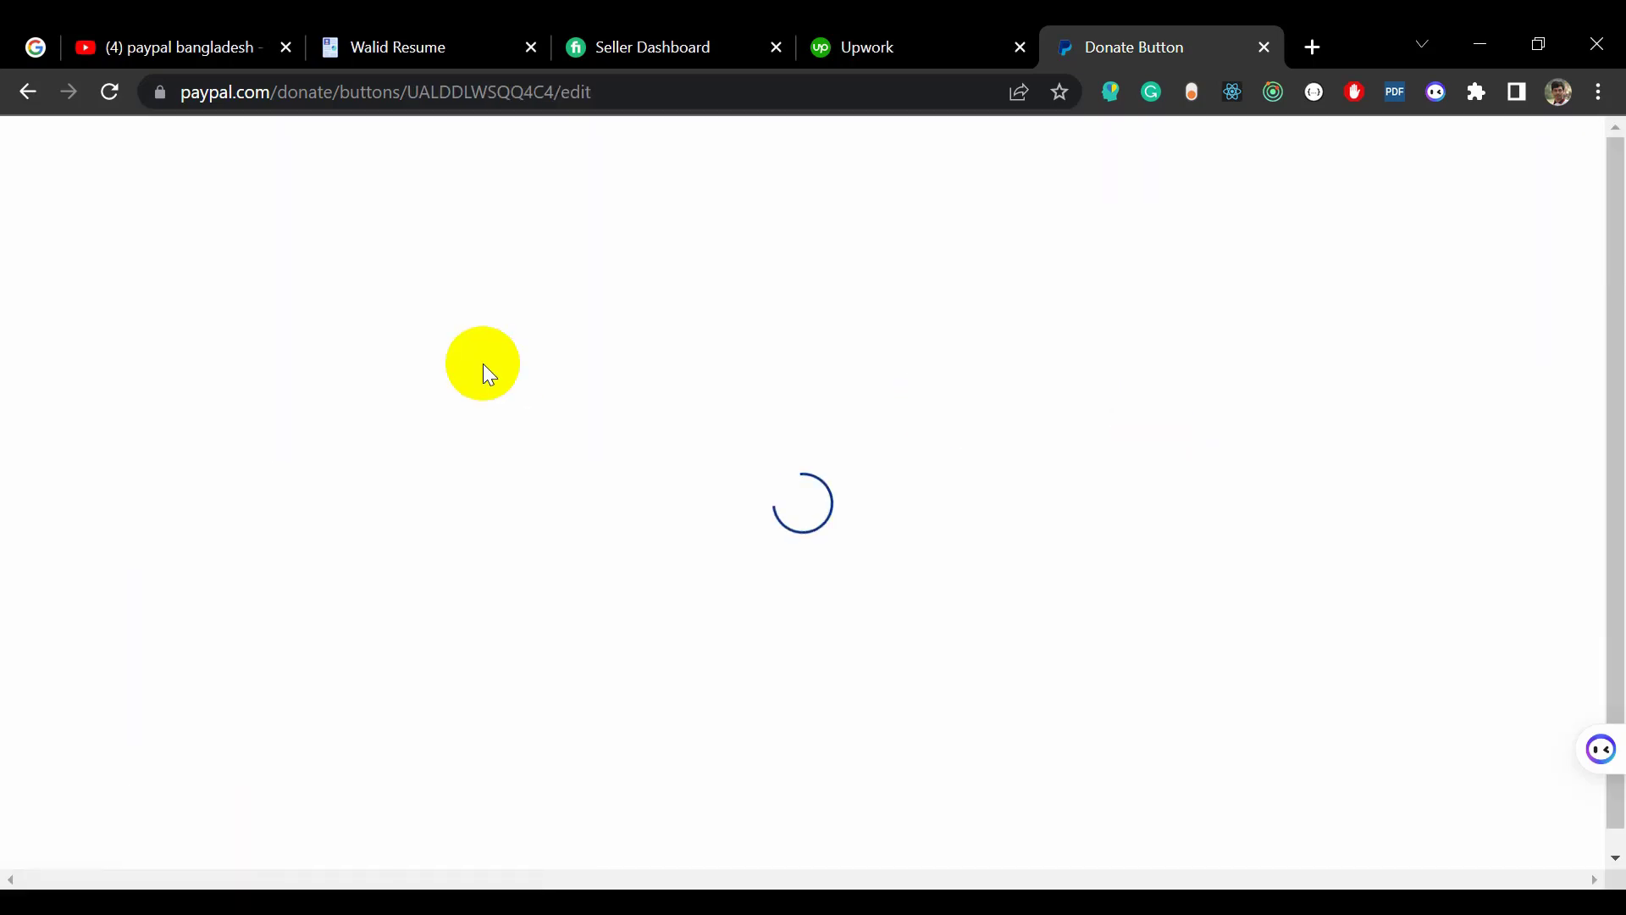
pyautogui.scroll(-4, 320, 555)
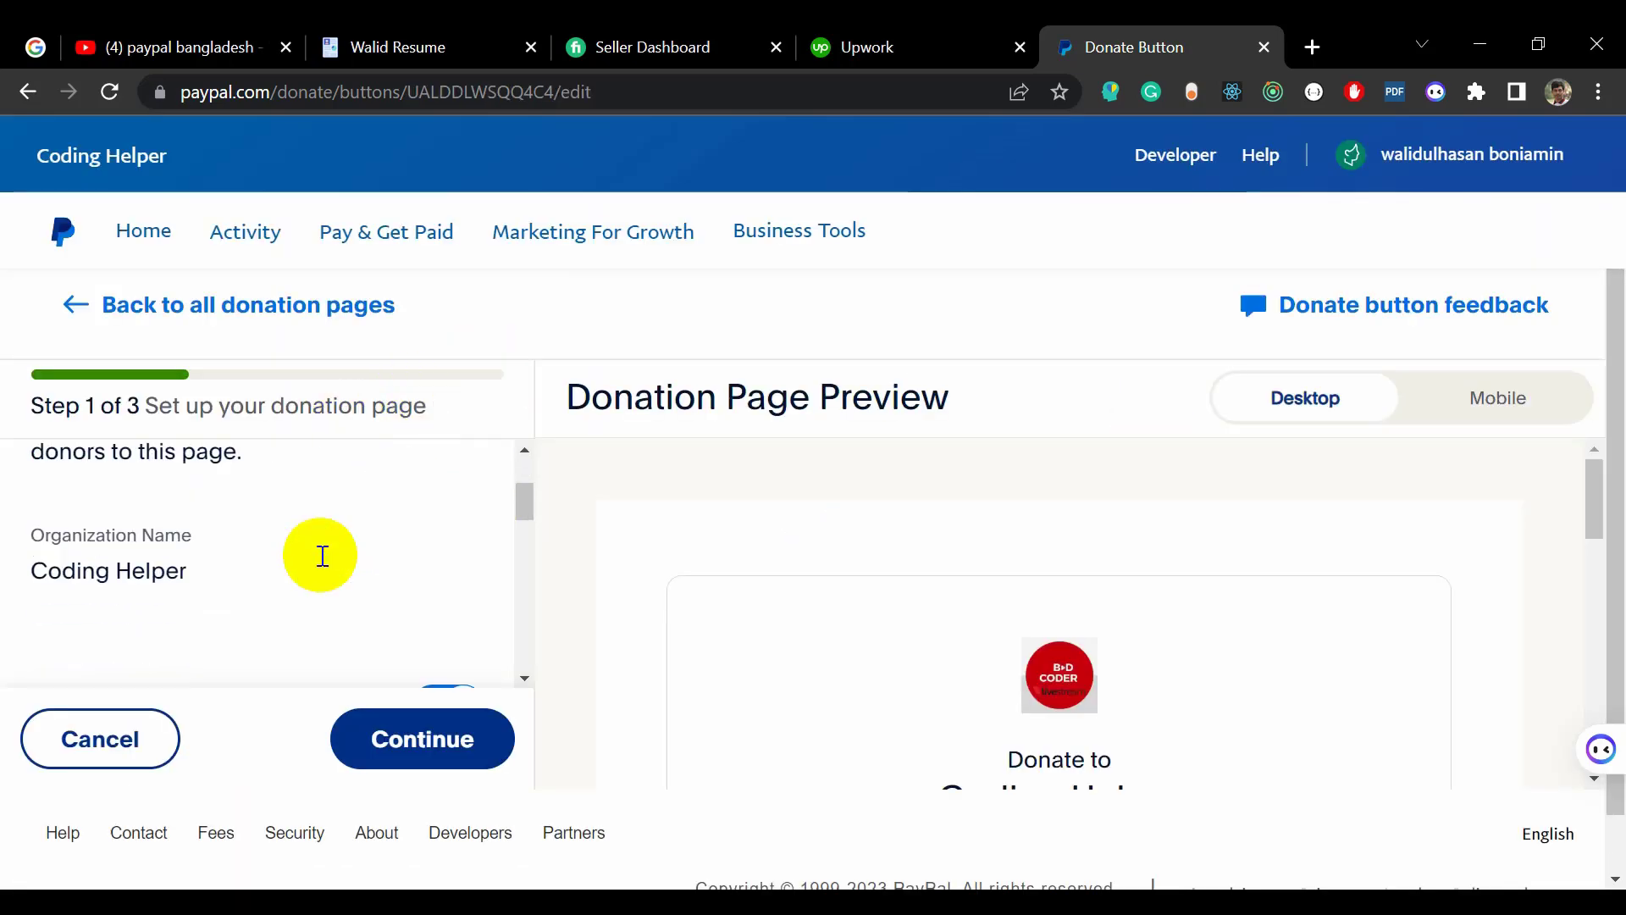
pyautogui.scroll(-2, 322, 556)
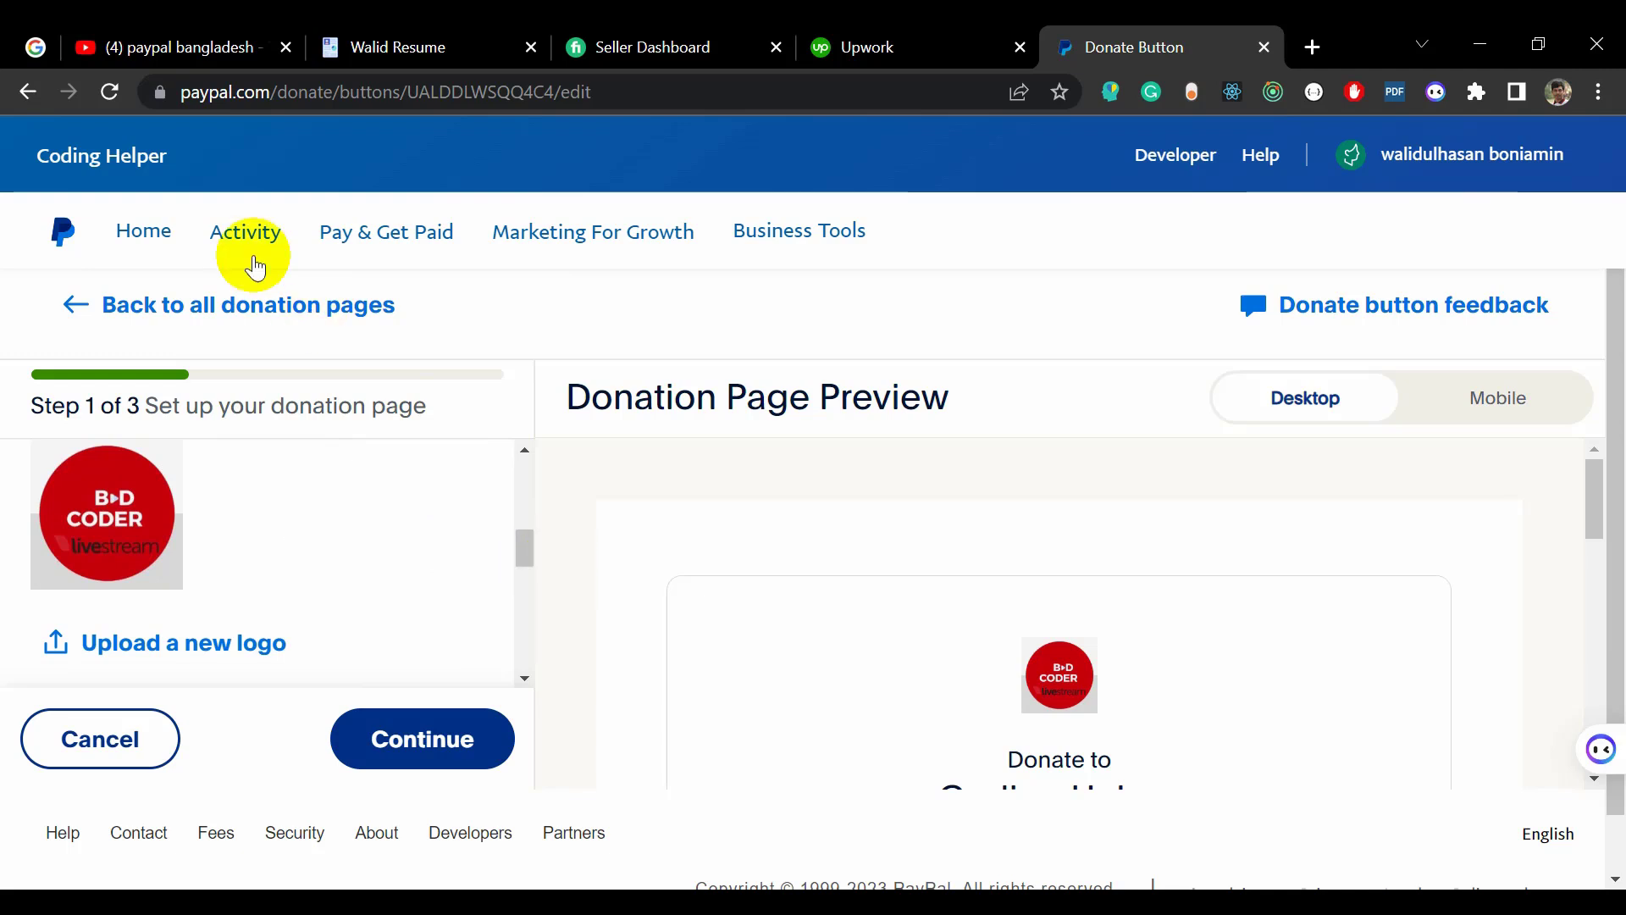
pyautogui.click(39, 100)
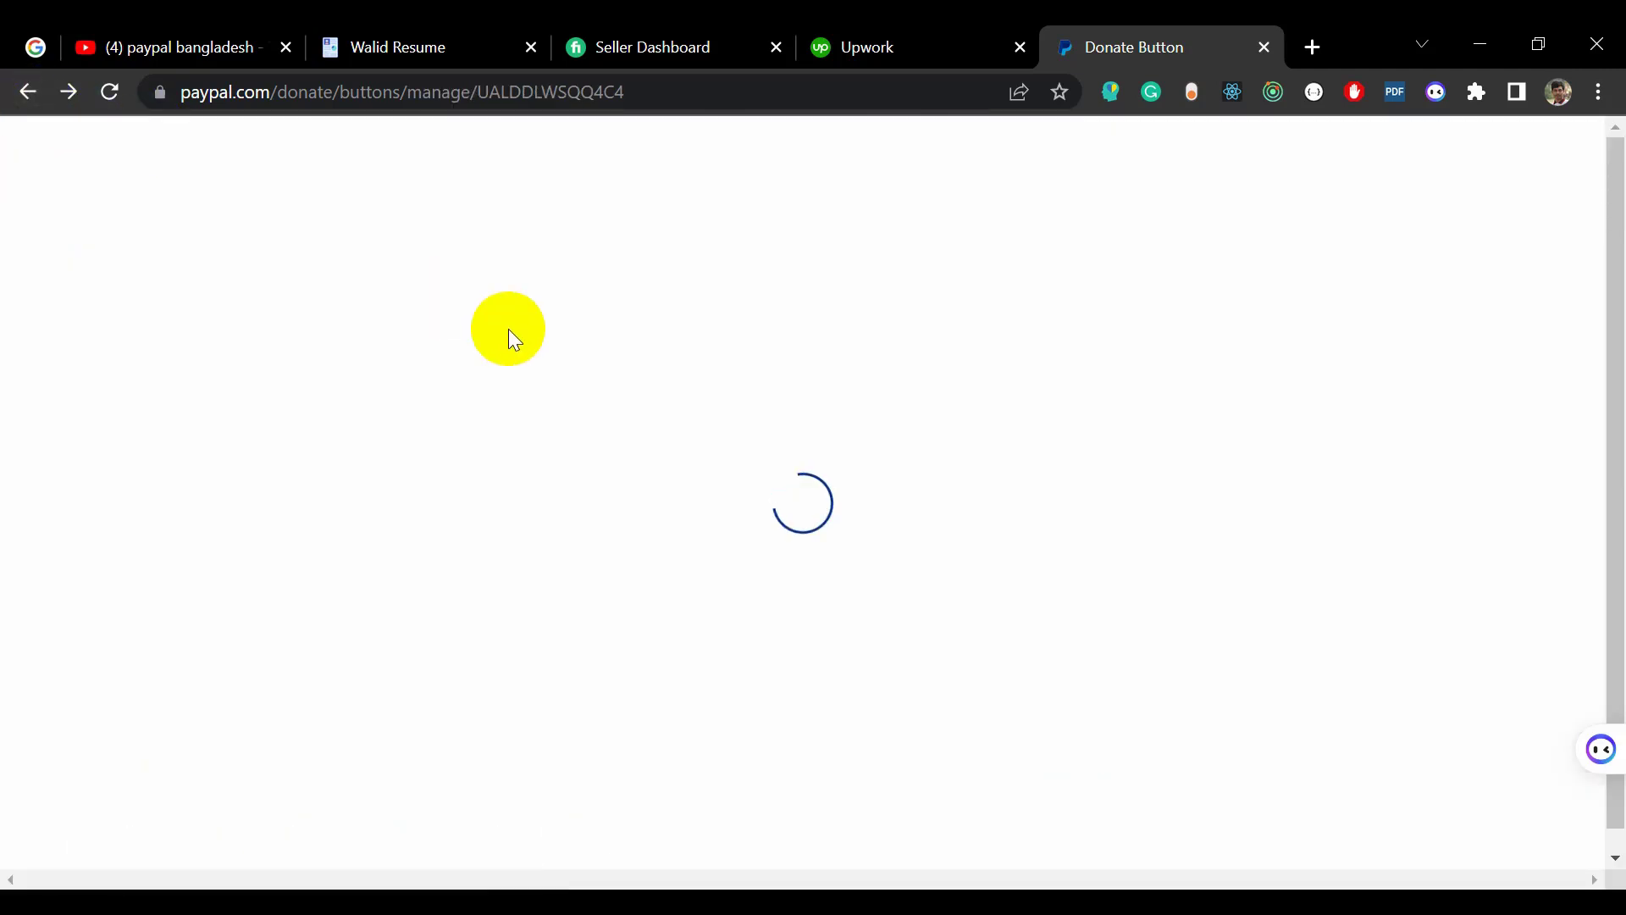
# Step: Get the donation page's shareable link, copy it, and close the link dialog
pyautogui.scroll(-2, 508, 339)
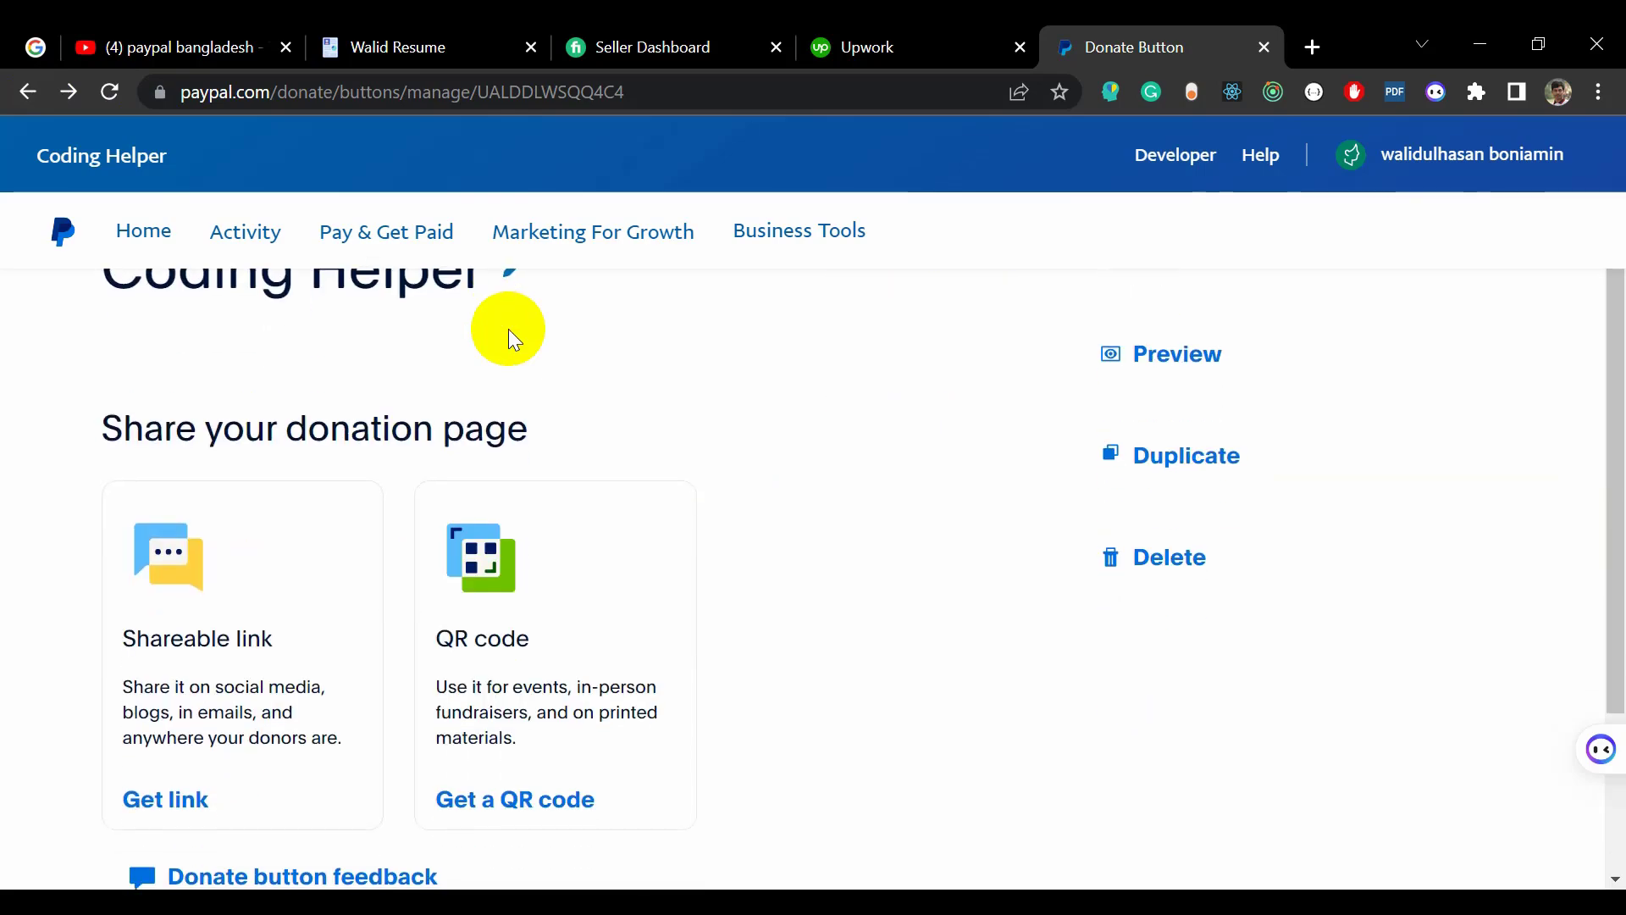
pyautogui.scroll(-3, 511, 339)
pyautogui.click(176, 547)
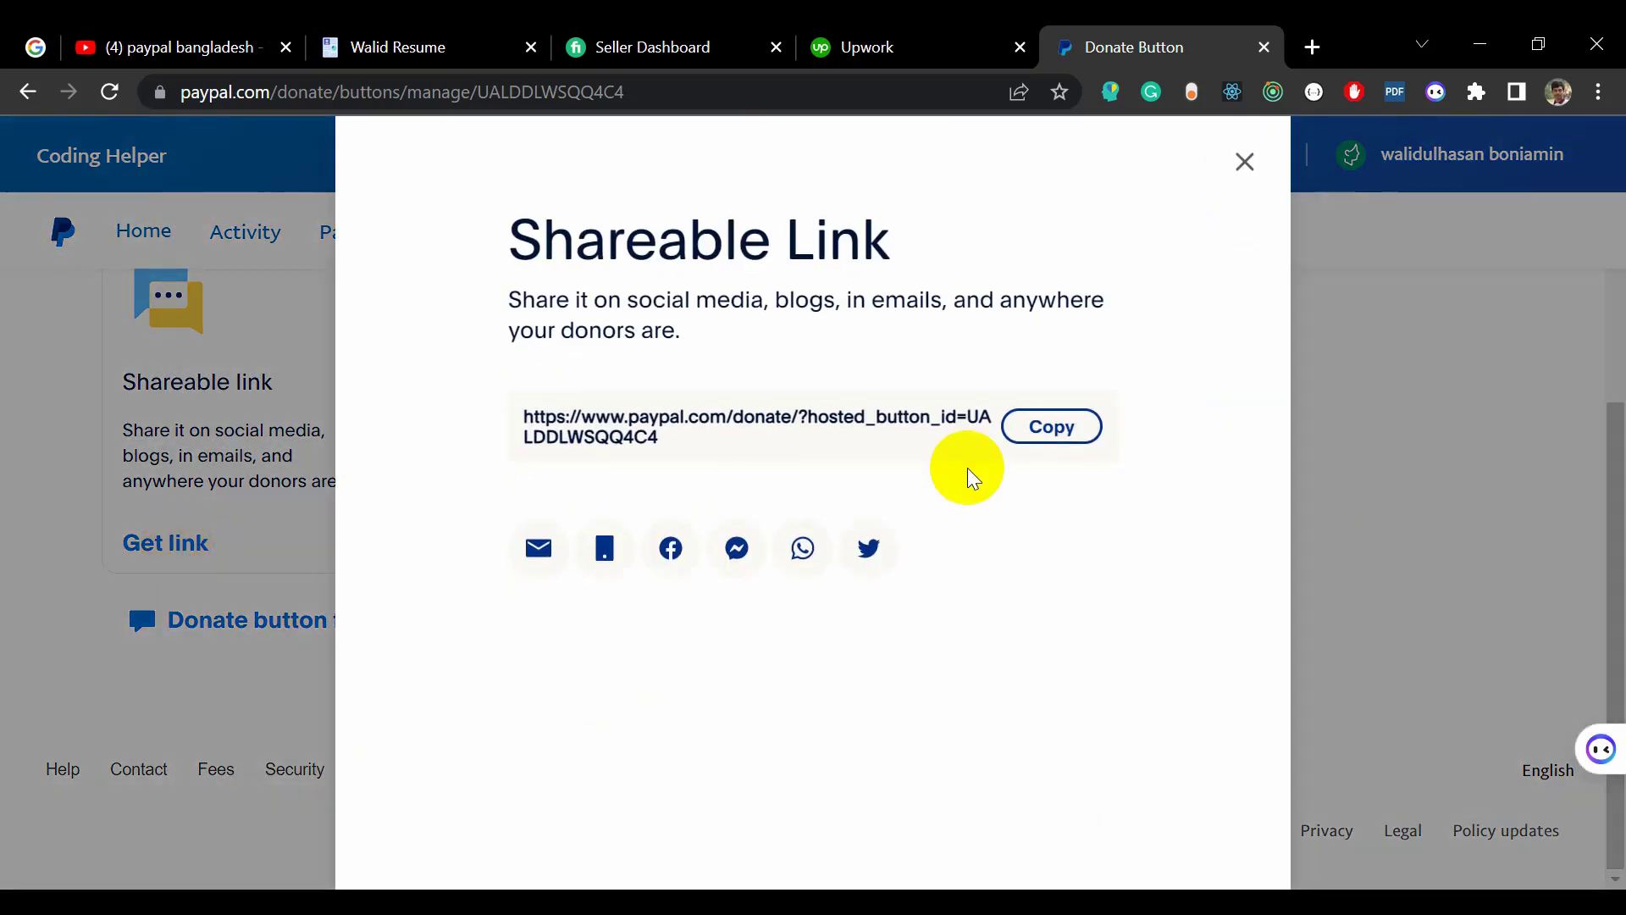
pyautogui.click(1059, 428)
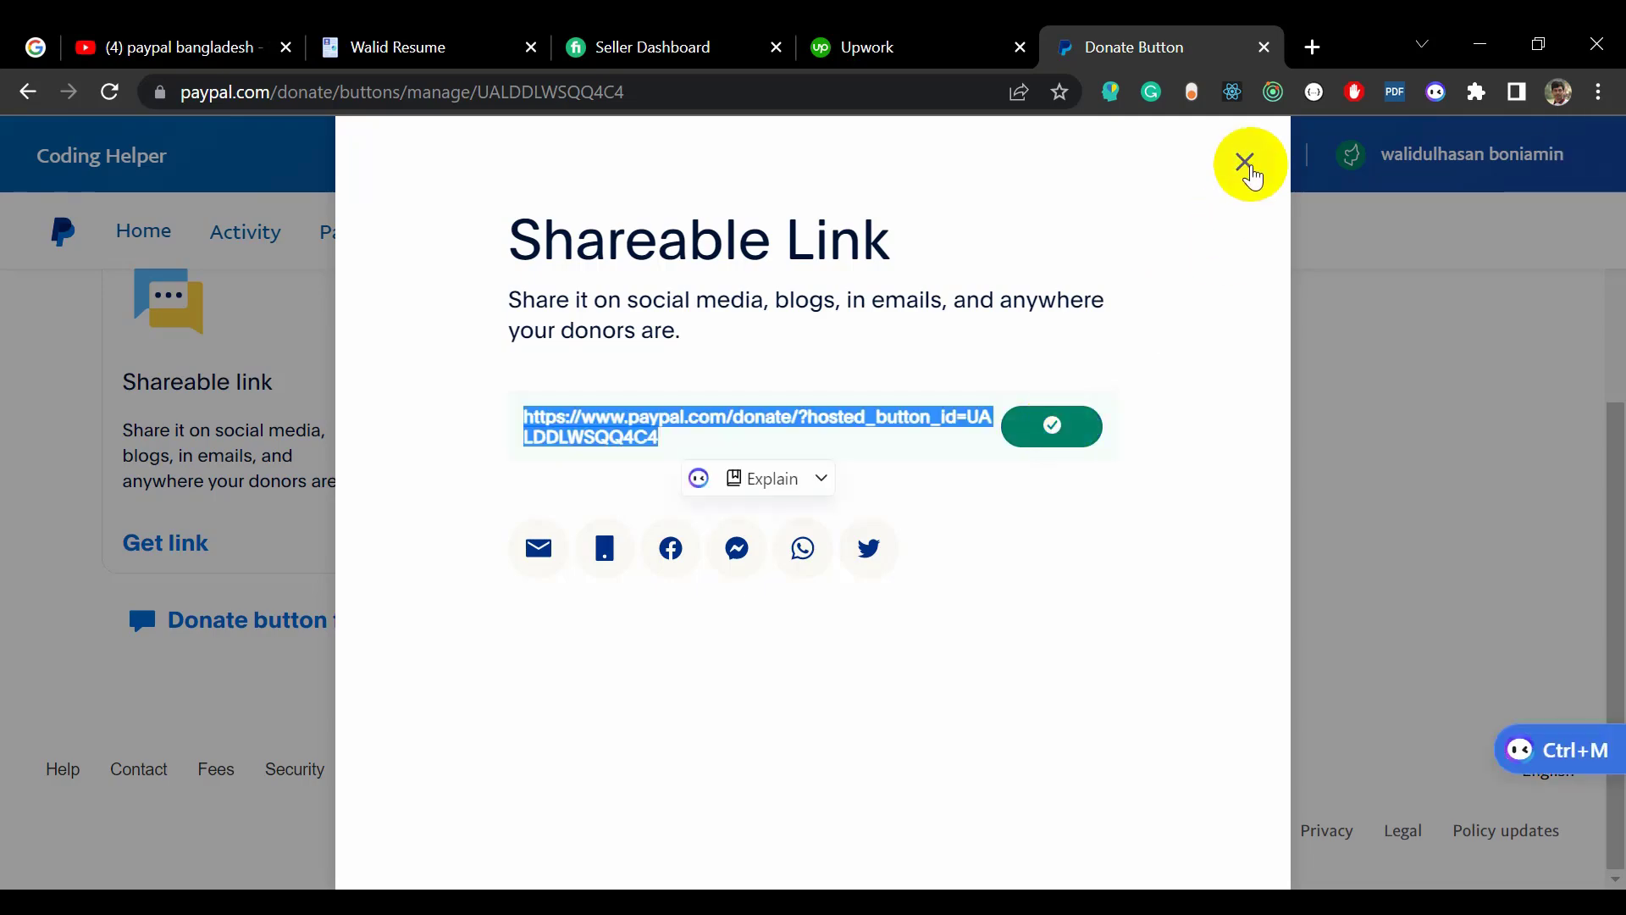
pyautogui.click(1245, 163)
# Step: Open the copied donation link in a new incognito window, review the live page, and switch back to the main browser window
pyautogui.hotkey('ctrl', 'shift', 'n')
pyautogui.hotkey('ctrl', 'v')
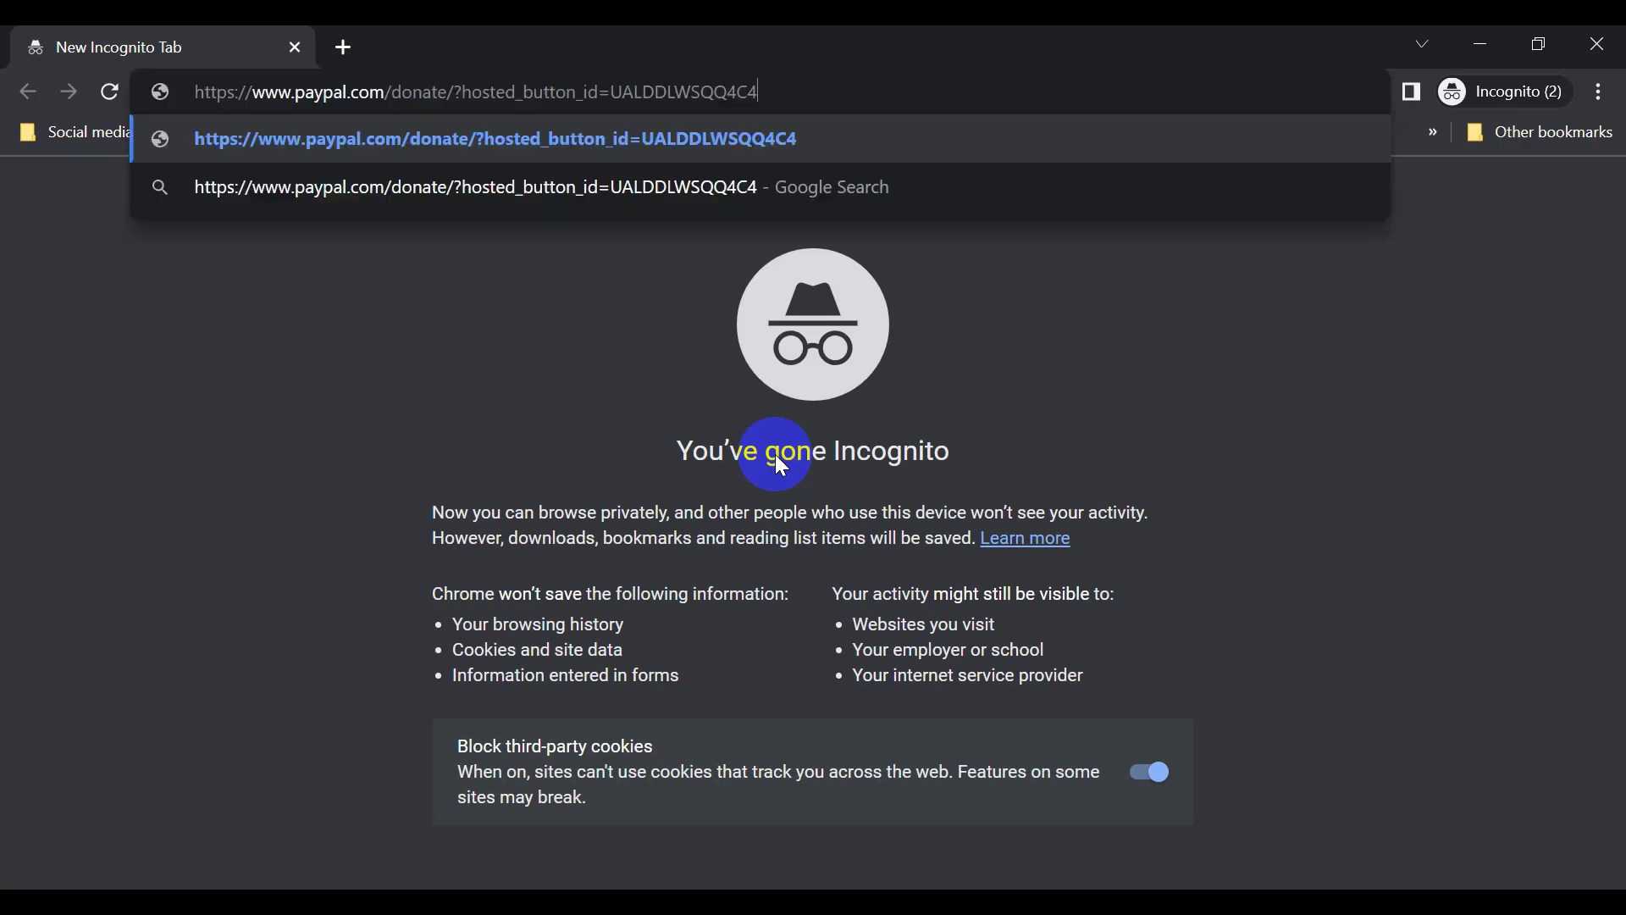
pyautogui.press('Return')
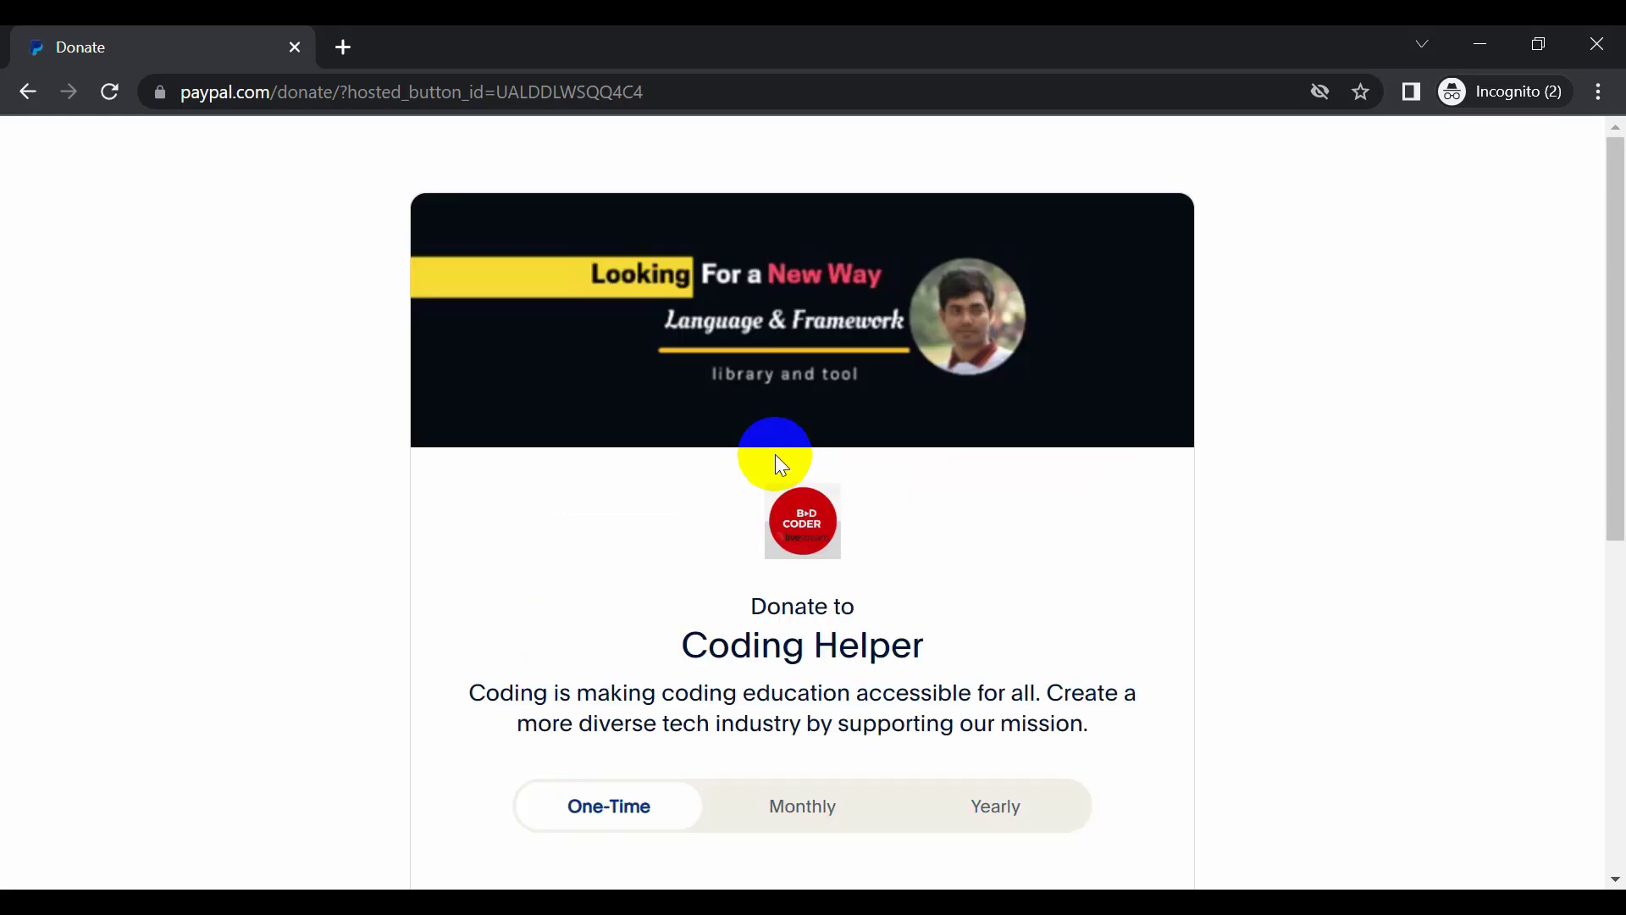
pyautogui.scroll(-2, 775, 454)
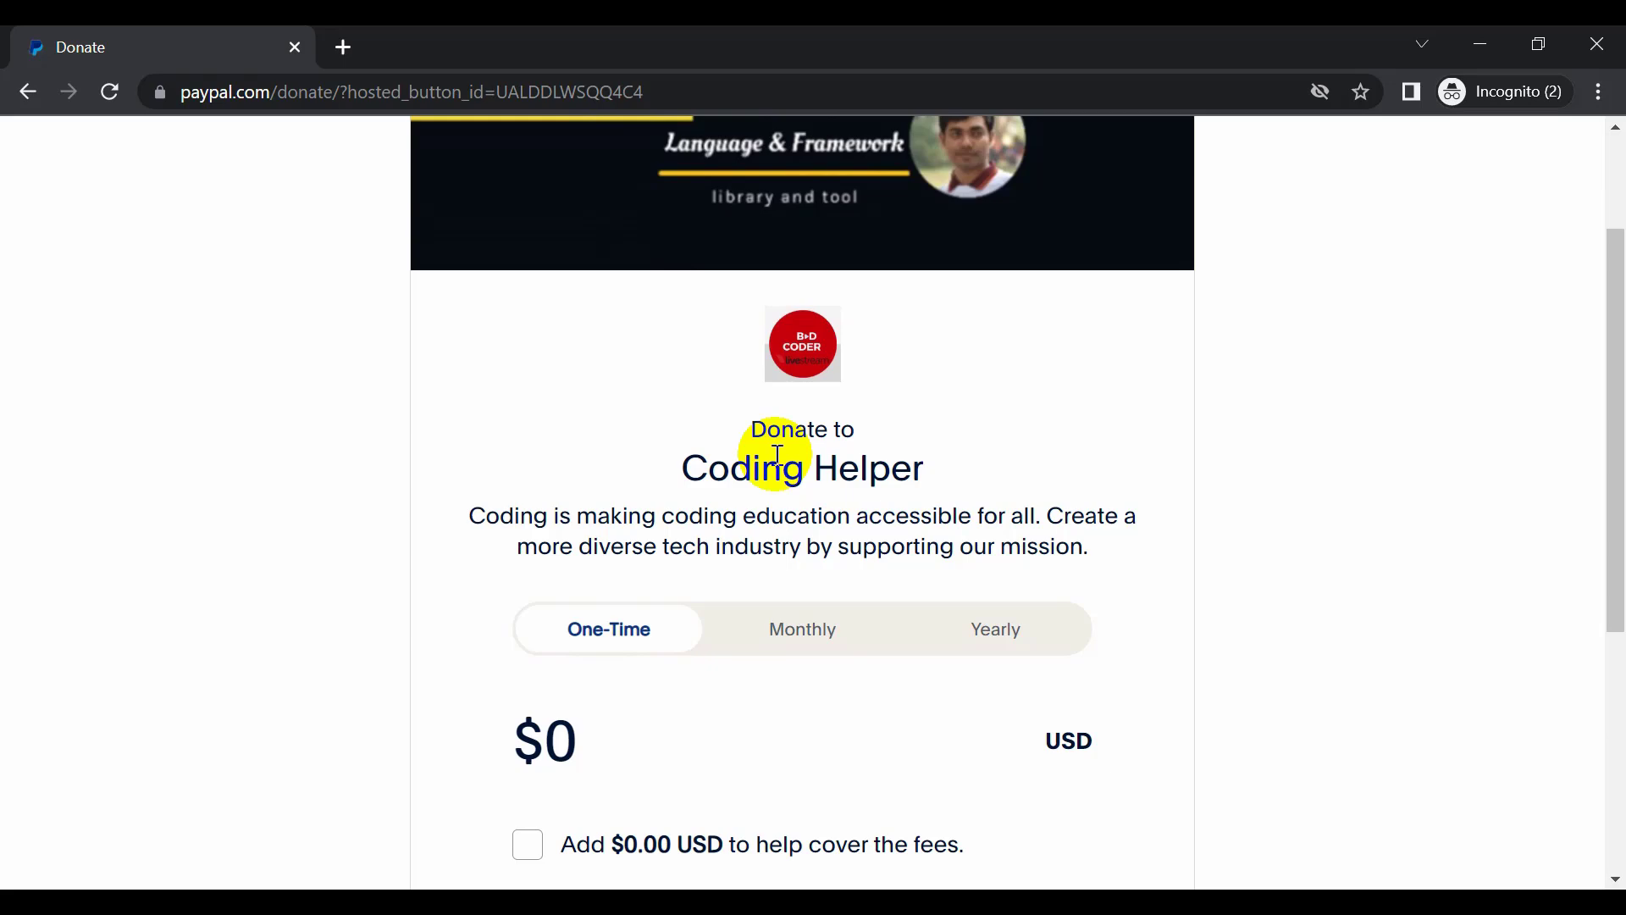
pyautogui.hotkey('alt', 'Tab')
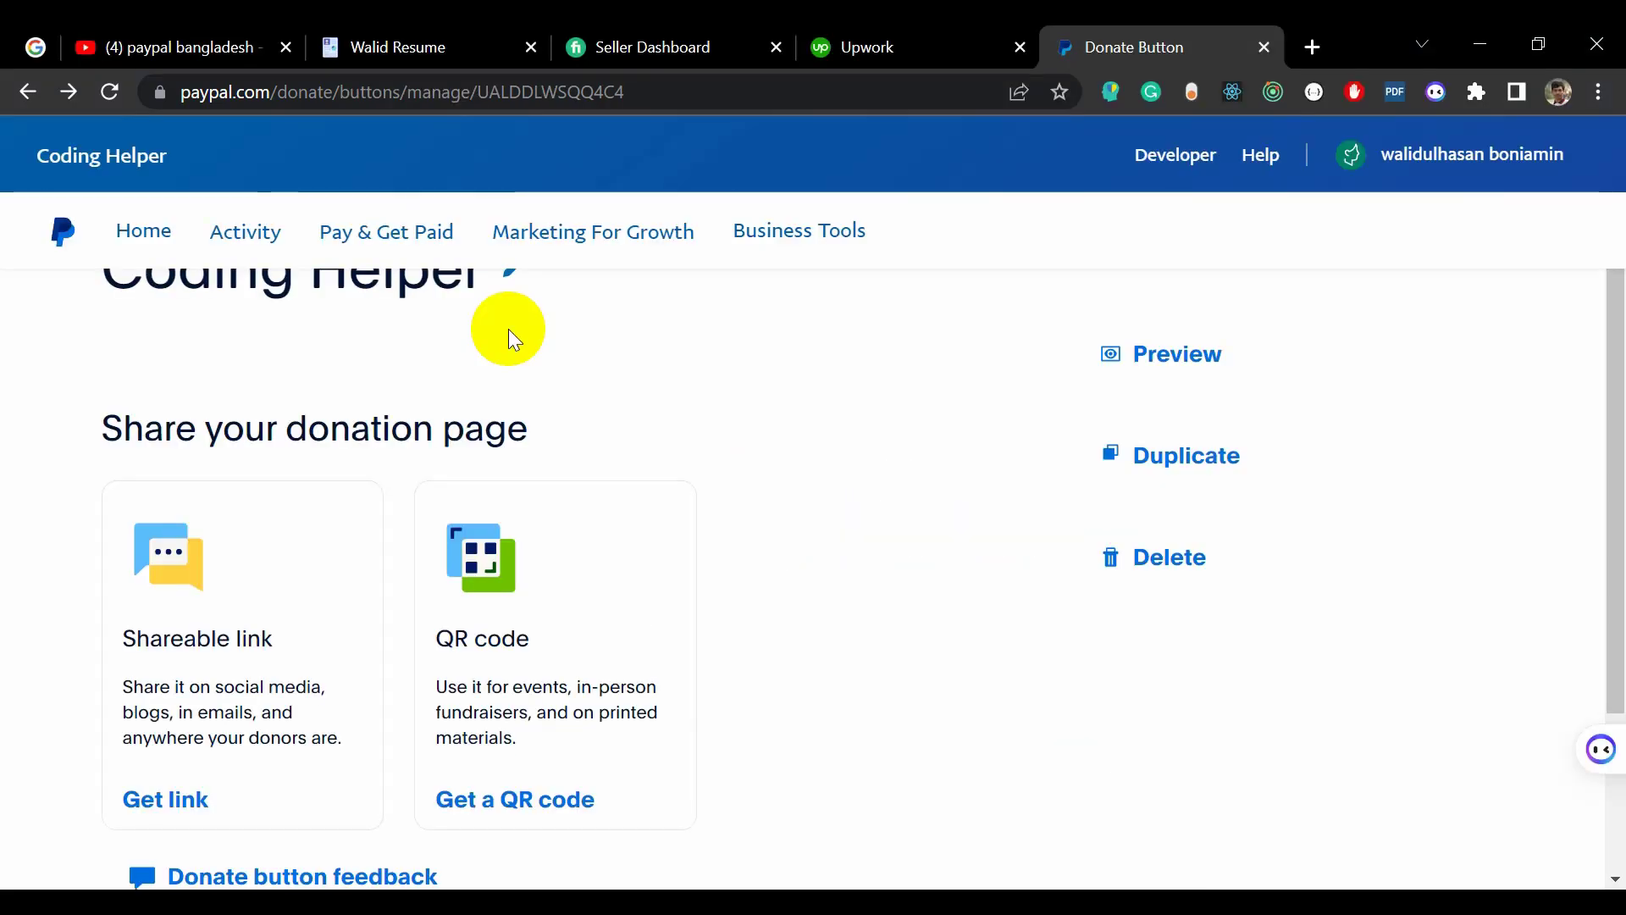